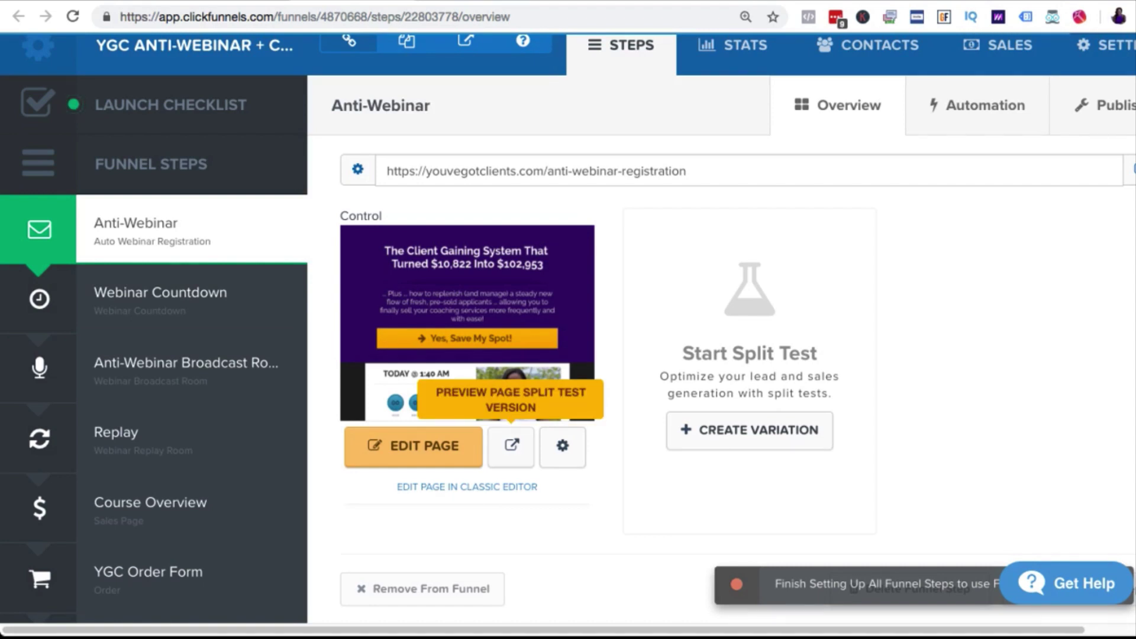
Preview the Anti-Webinar registration page and review its headline, countdown, discovery points and presenter section.
left_click(511, 445)
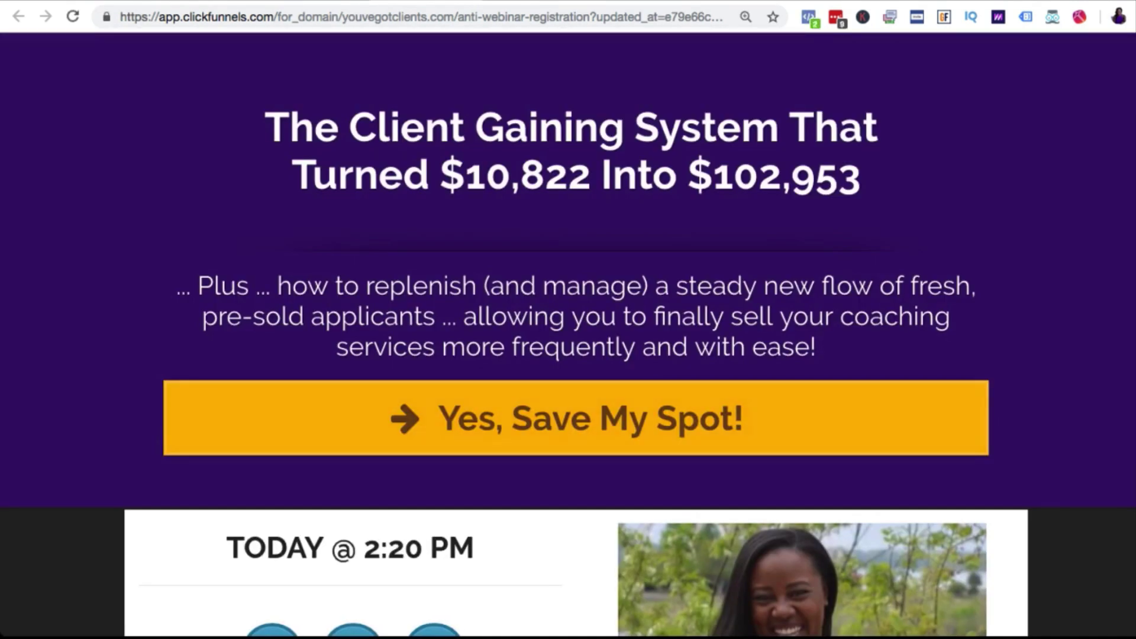
scroll(568, 355, "down", 5)
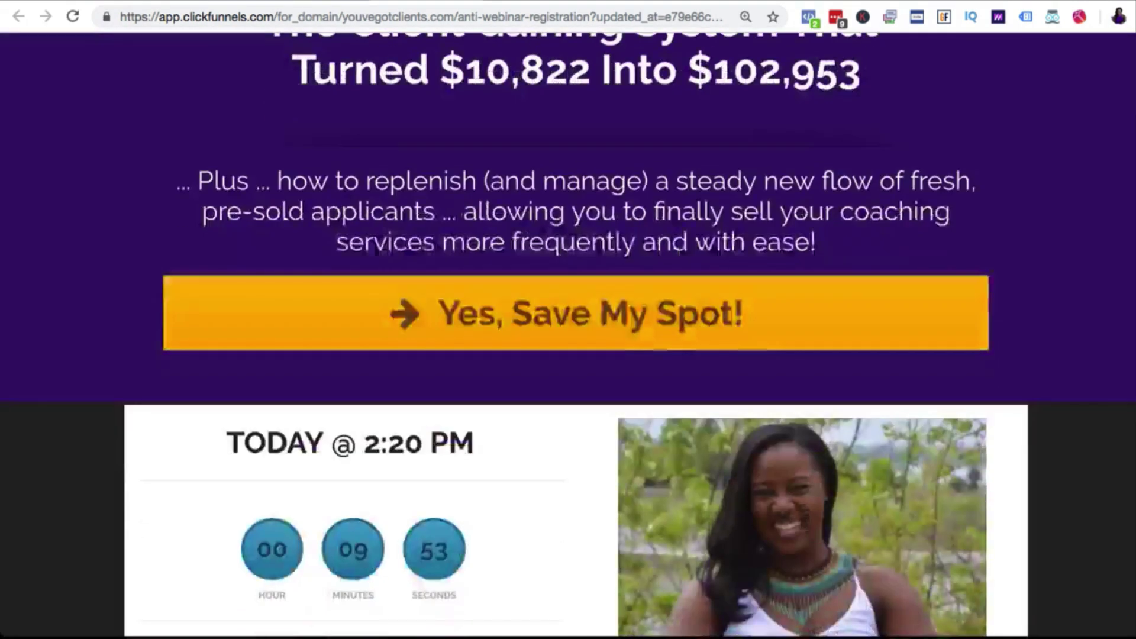
scroll(568, 355, "down", 2)
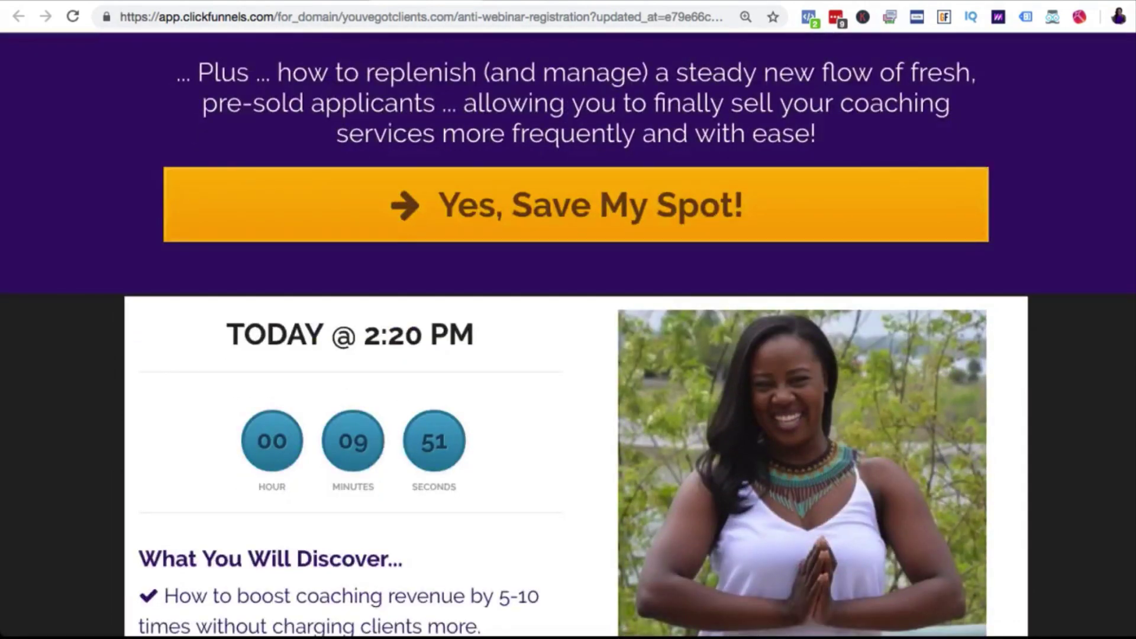
scroll(568, 355, "down", 3)
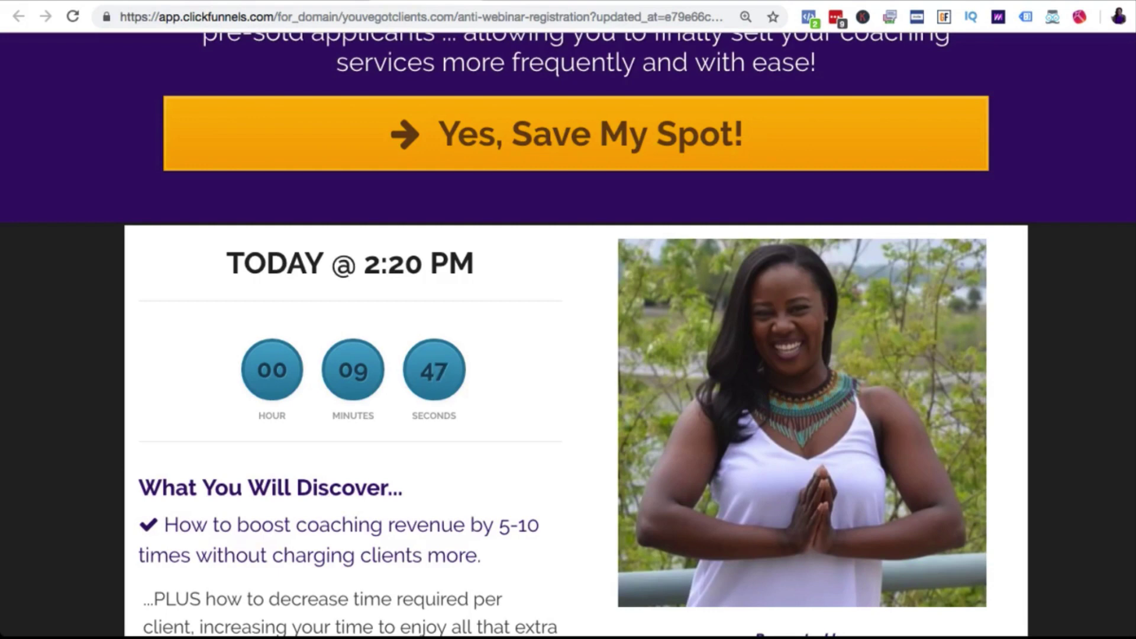
scroll(577, 334, "down", 3)
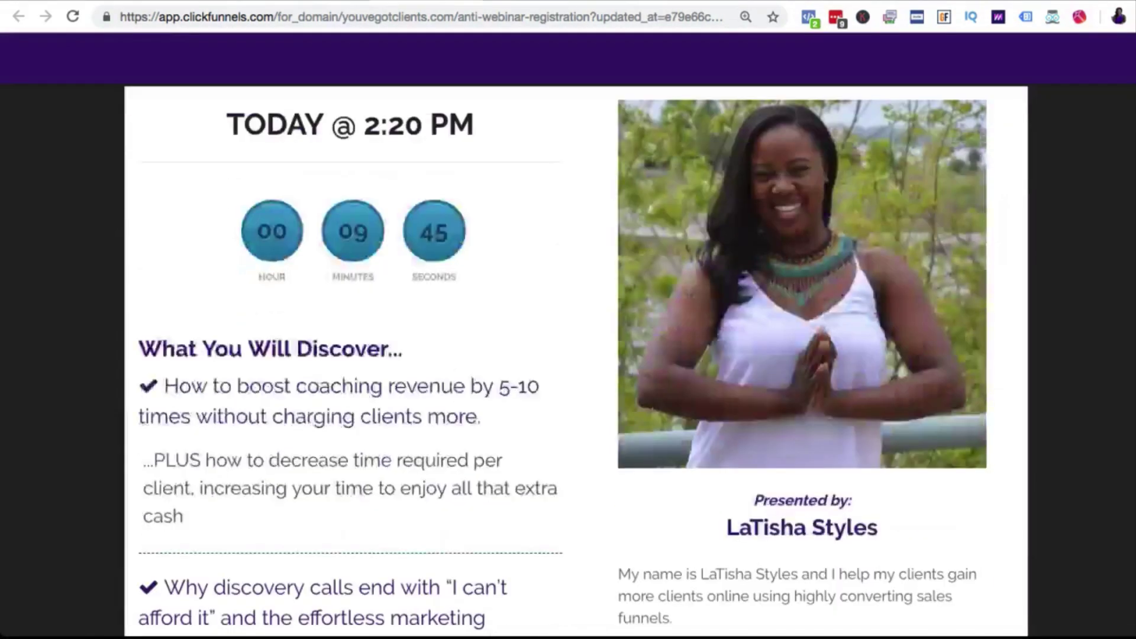
Open the registration page's sign-up form from the upper "Yes, Save My Spot!" call to action, check its fields, and dismiss it.
scroll(577, 334, "up", 2)
left_click(533, 73)
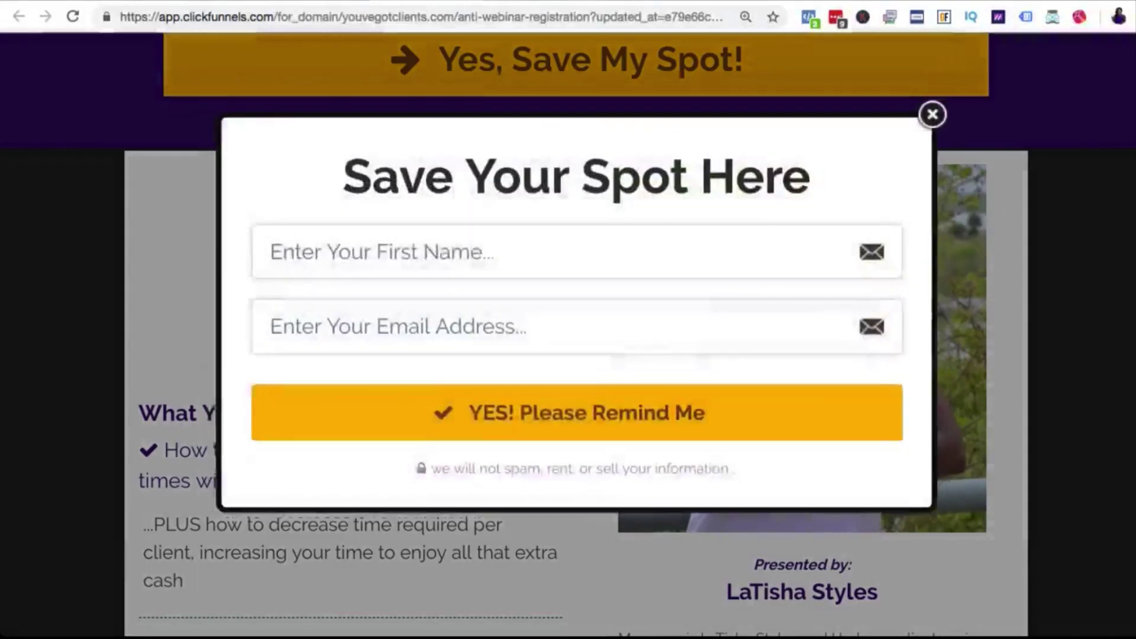
scroll(577, 335, "down", 1)
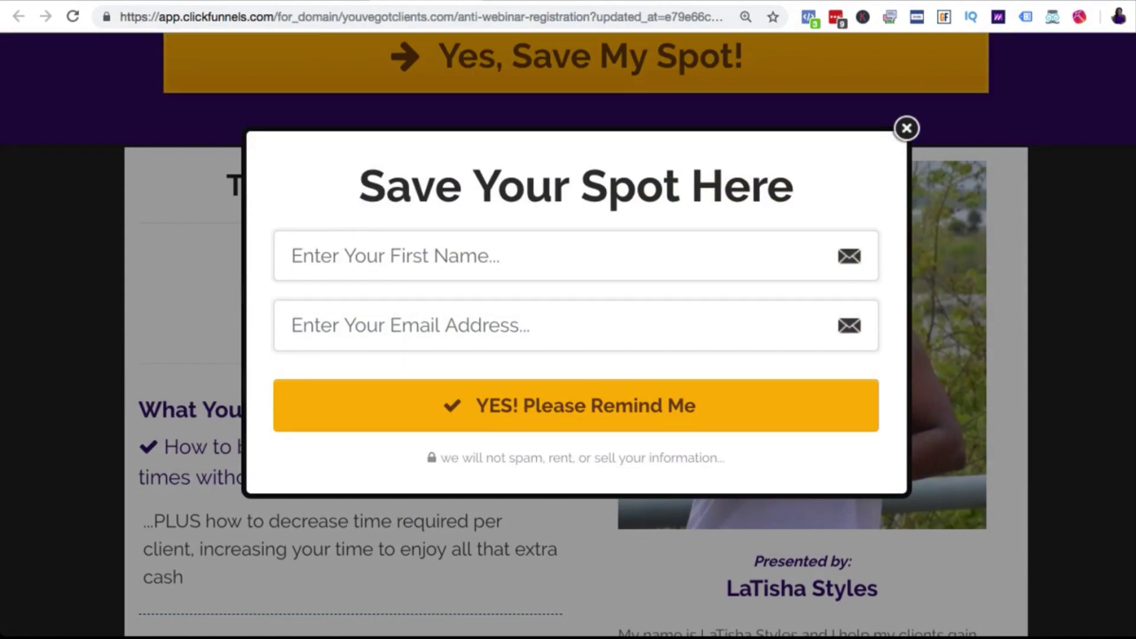
key("Escape")
Check the sign-up form behind the call to action at the end of the registration page and close the preview.
scroll(577, 334, "down", 10)
left_click(577, 495)
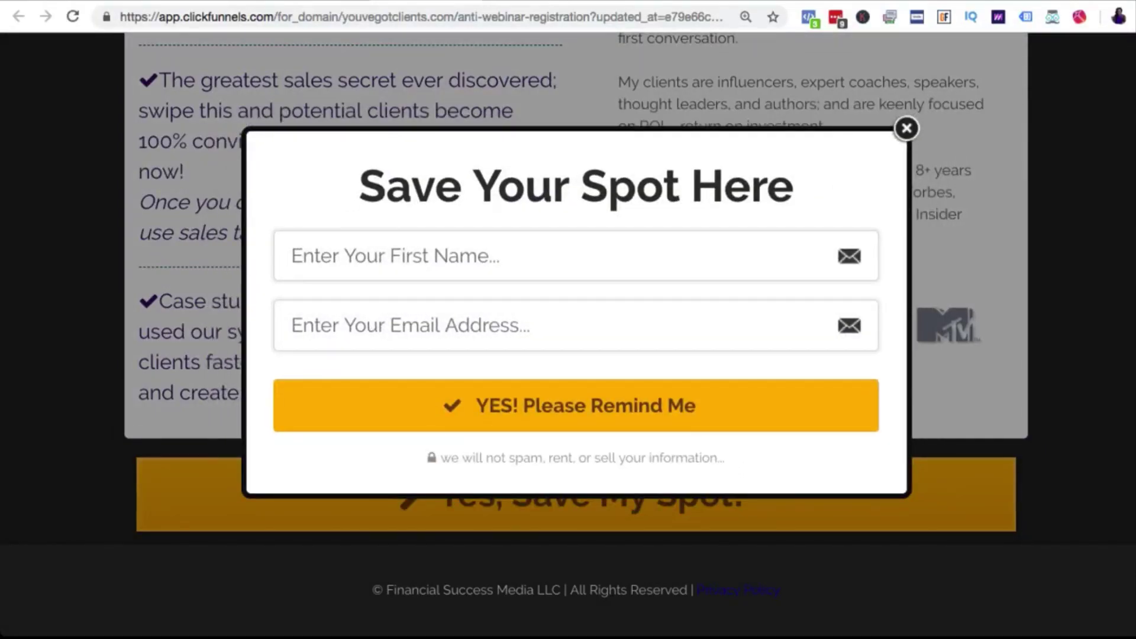
key("Escape")
key("super+w")
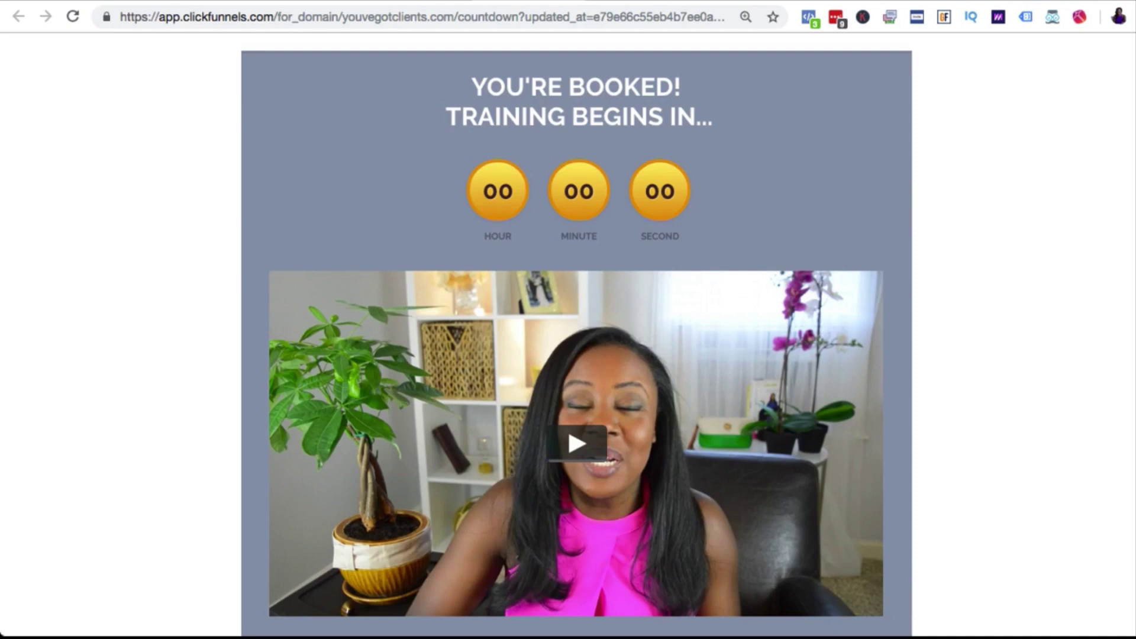
Review the timer on the webinar countdown page and briefly play its welcome video, then pause it.
scroll(576, 334, "down", 3)
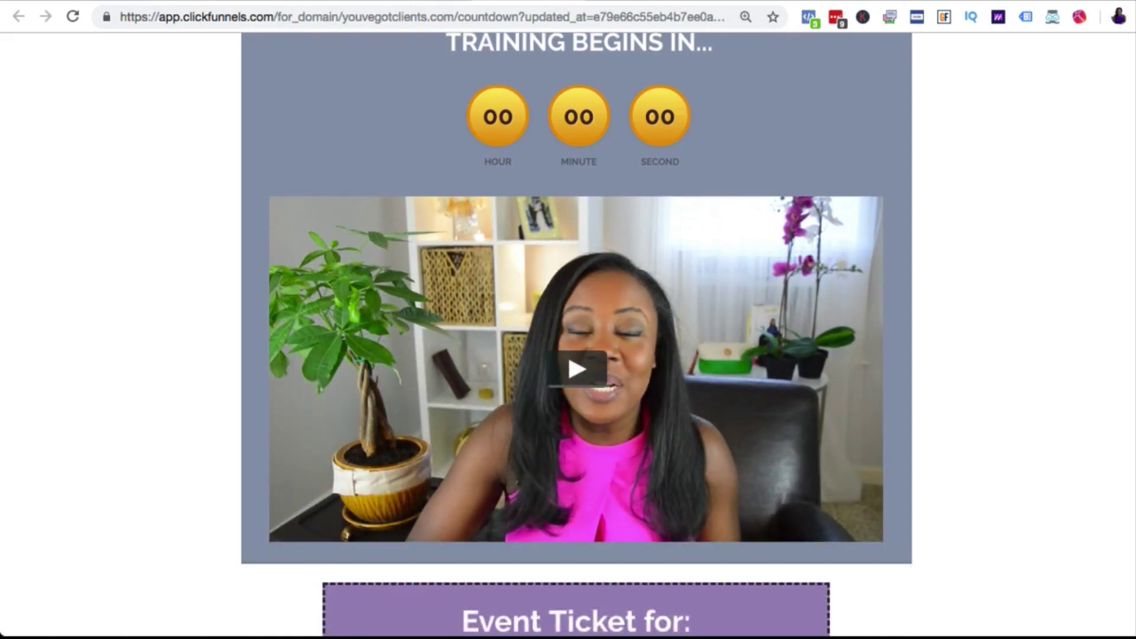
scroll(575, 334, "down", 4)
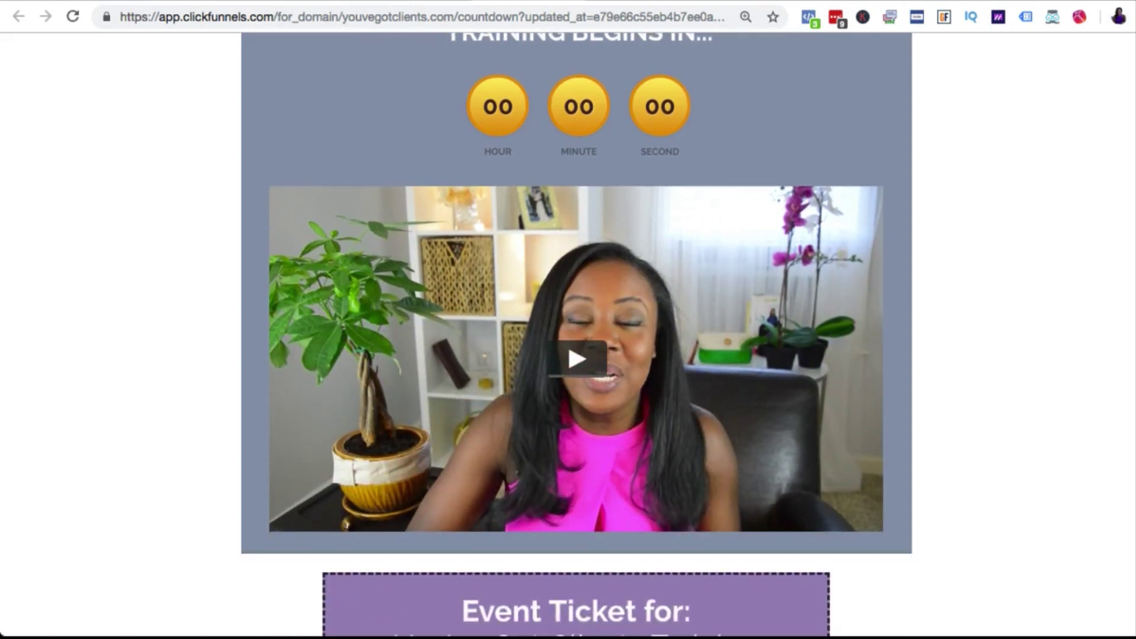
scroll(576, 335, "down", 2)
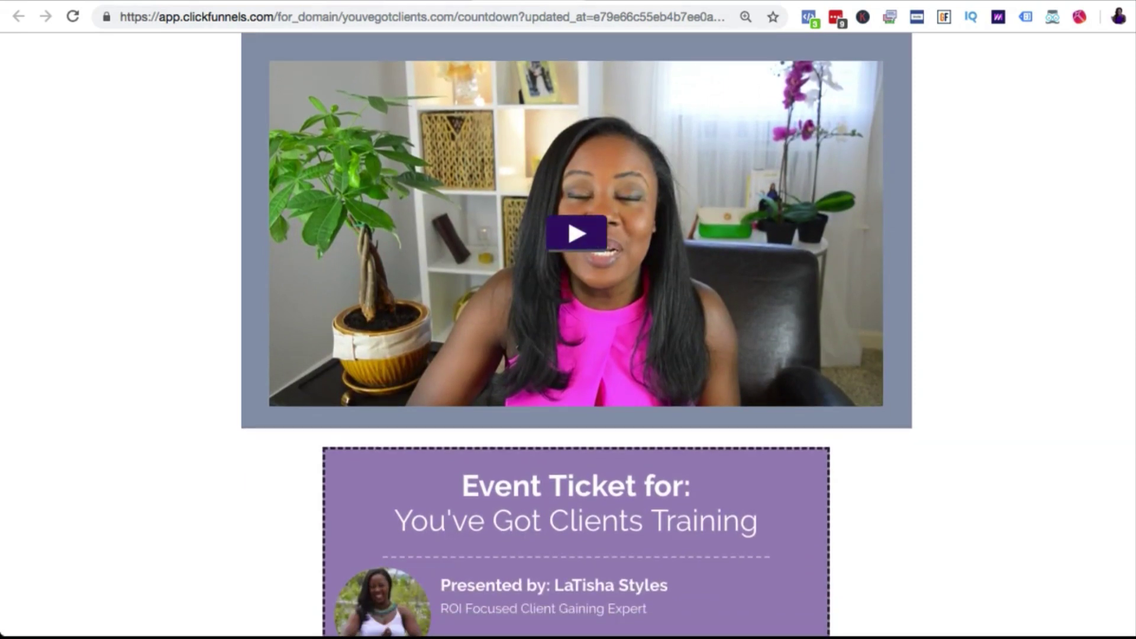
left_click(576, 233)
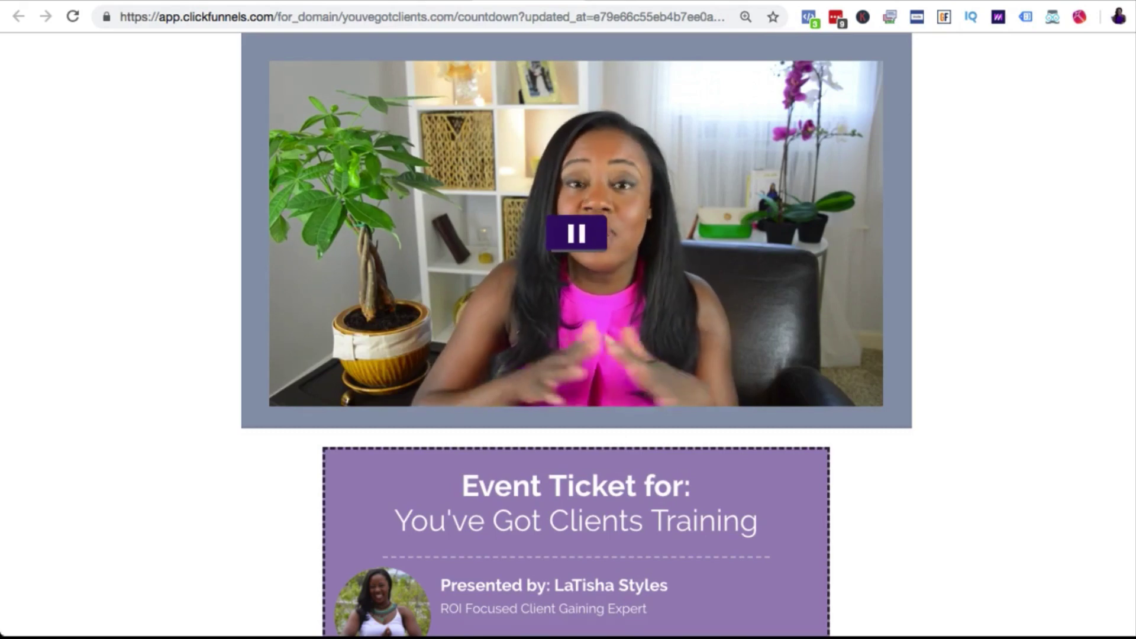
left_click(576, 233)
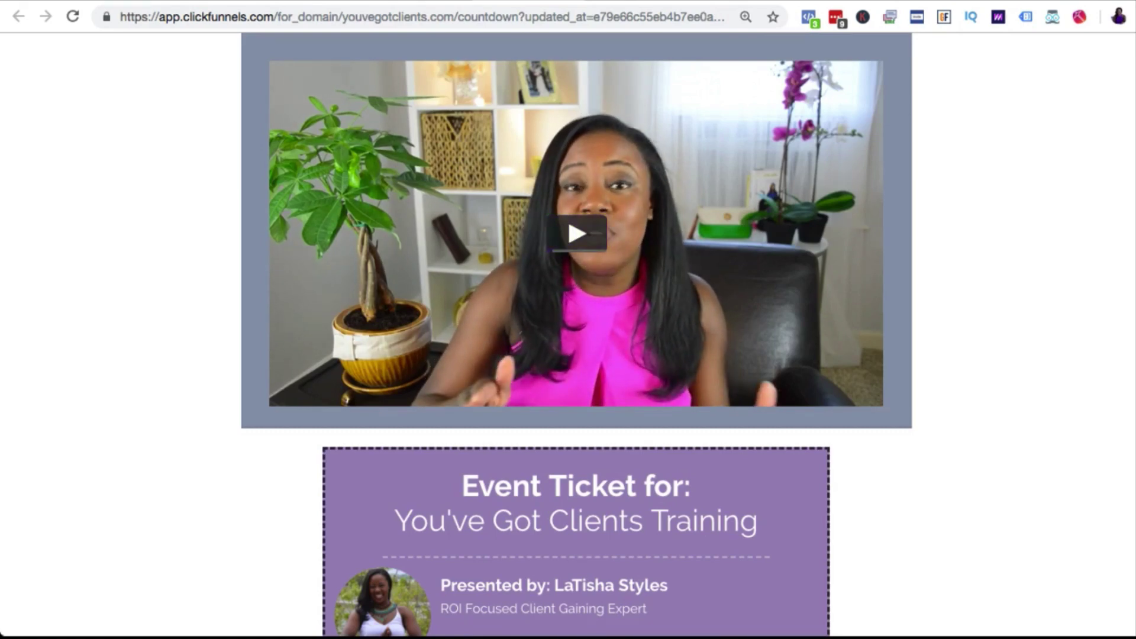
Examine the event ticket, the "What to do next" instructions and the client result videos on the countdown page, and close the preview.
scroll(576, 331, "down", 10)
scroll(569, 334, "down", 3)
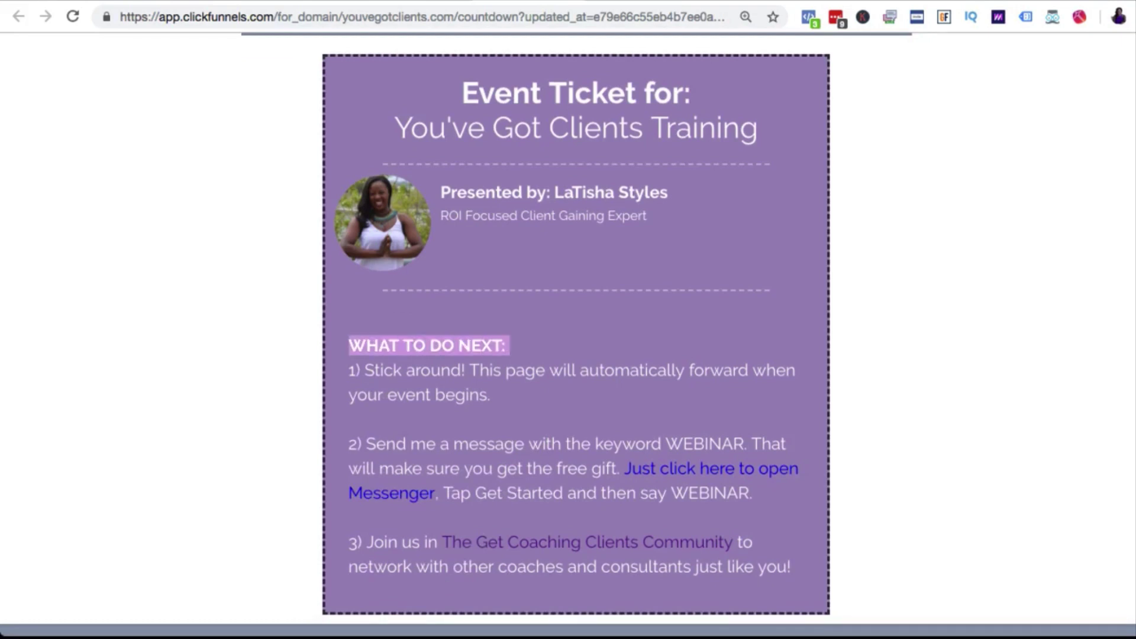
scroll(568, 332, "down", 9)
scroll(569, 331, "down", 5)
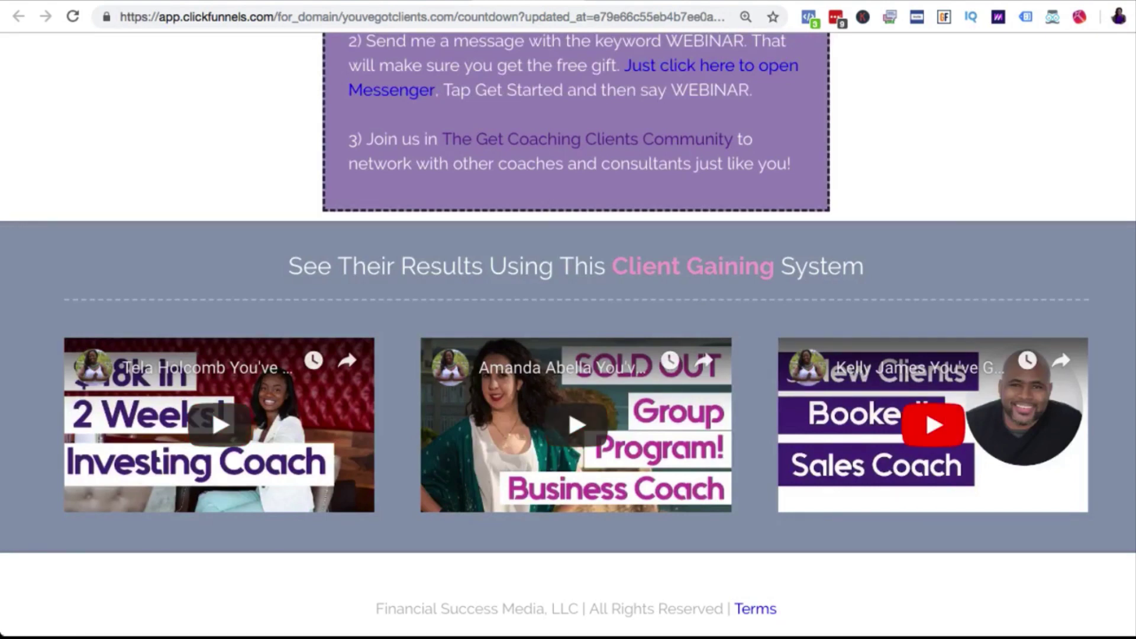
scroll(569, 331, "up", 1)
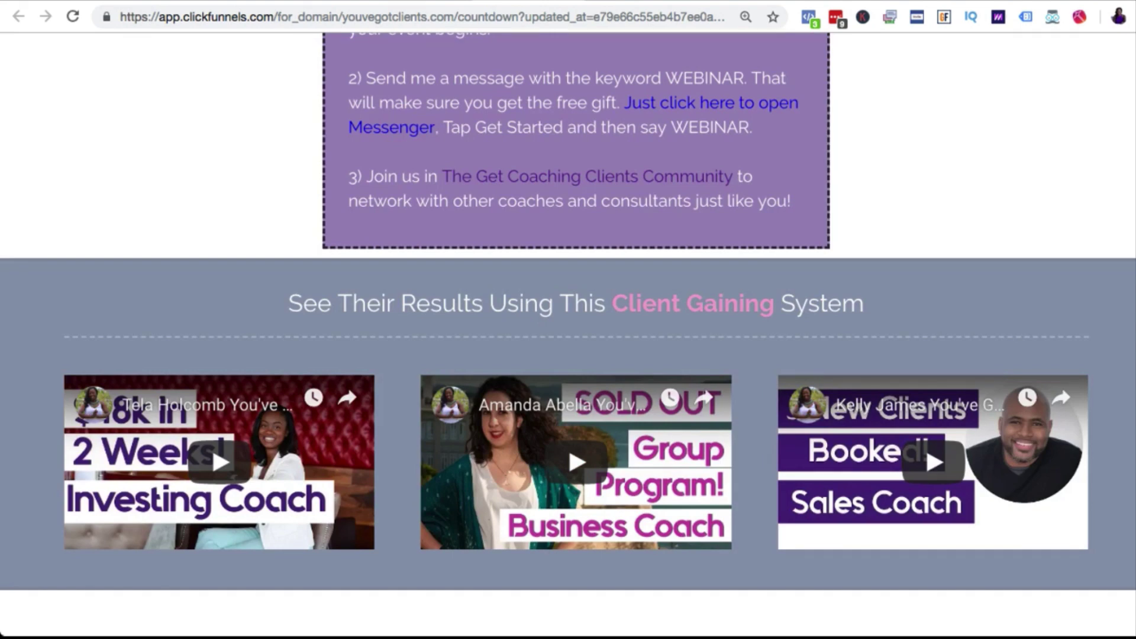
scroll(348, 479, "up", 2)
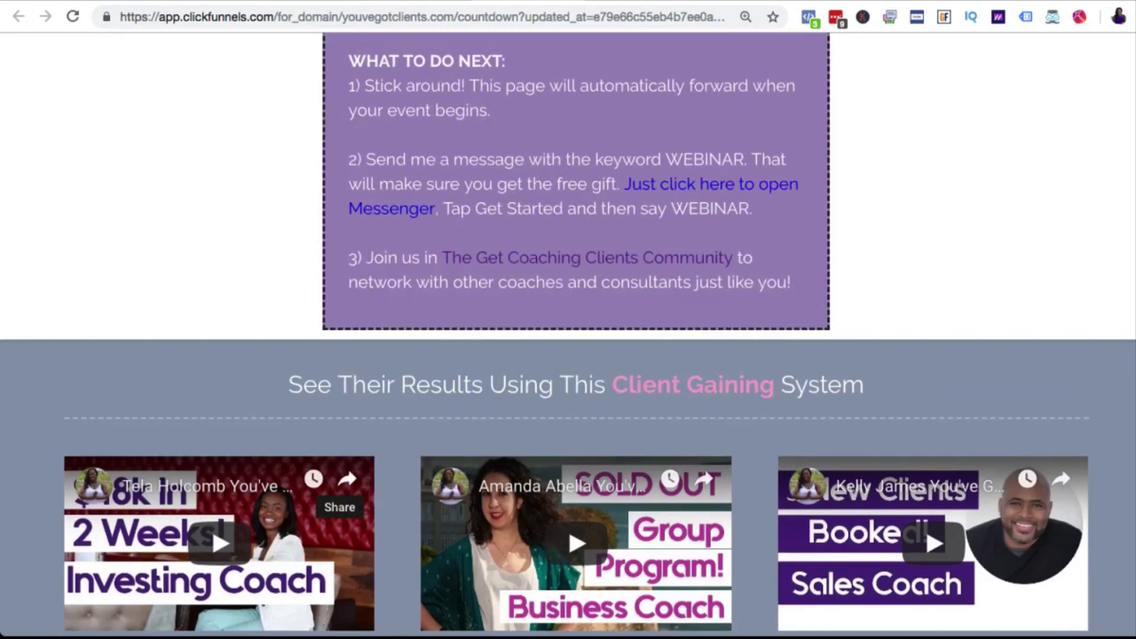
scroll(568, 319, "up", 5)
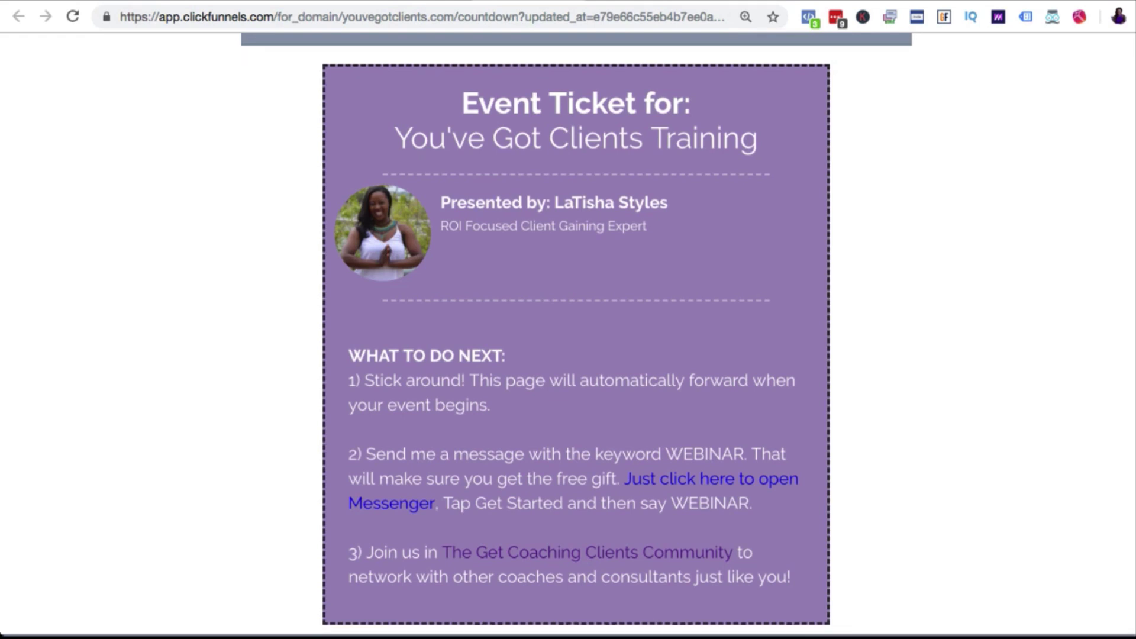
scroll(568, 334, "up", 1)
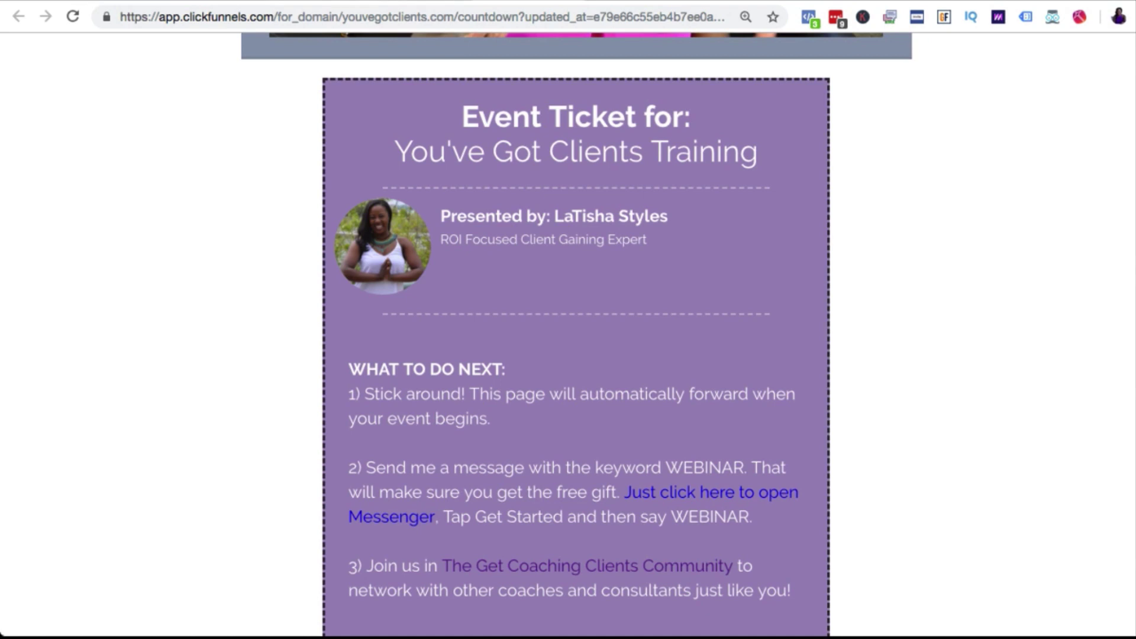
key("super+w")
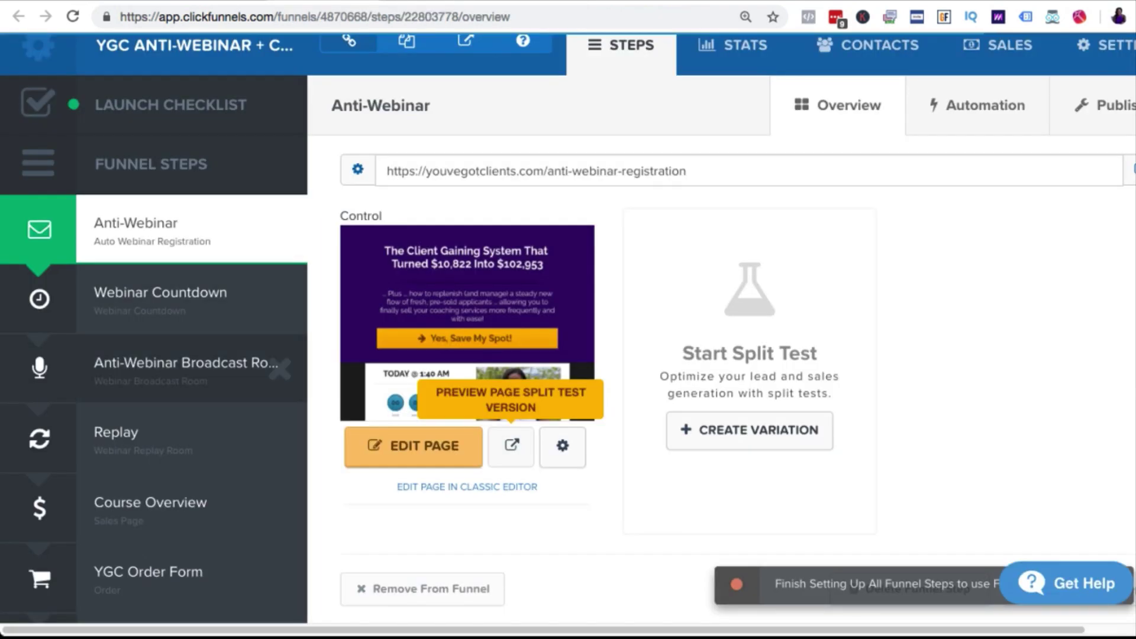
Preview the Anti-Webinar Broadcast Room page, look over its video and presenter box, and close the preview.
left_click(186, 368)
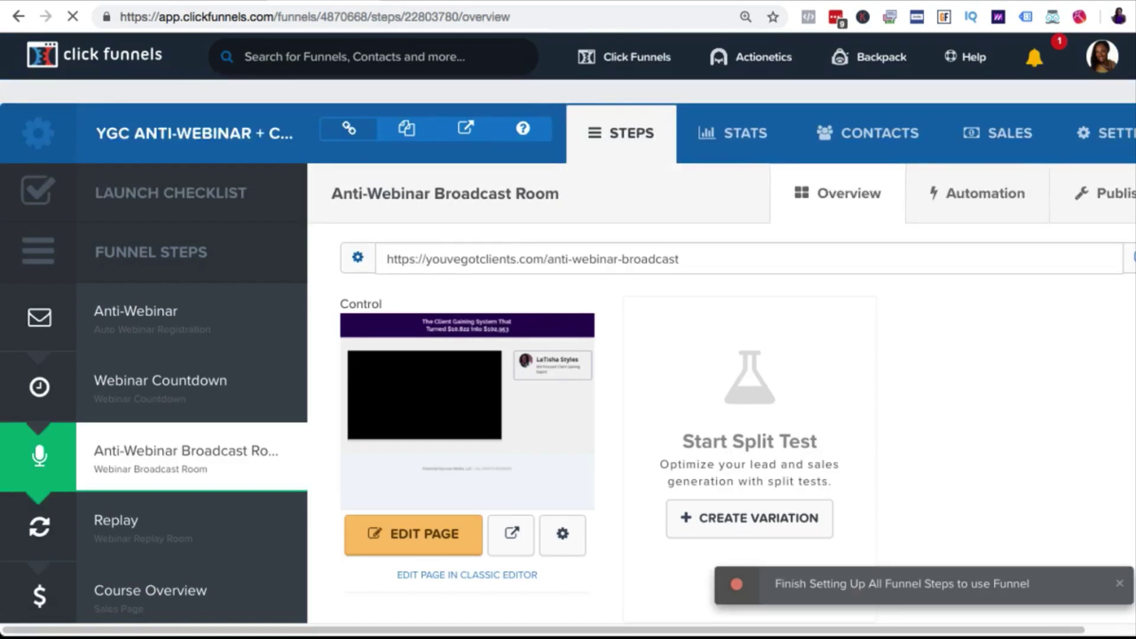
left_click(510, 534)
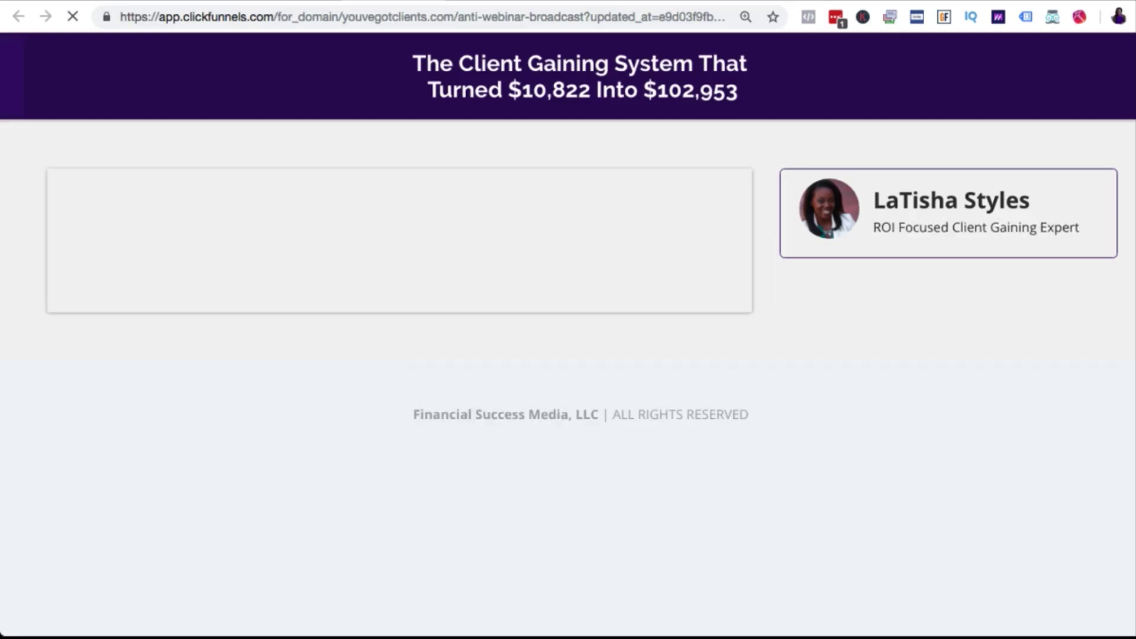
scroll(568, 334, "down", 2)
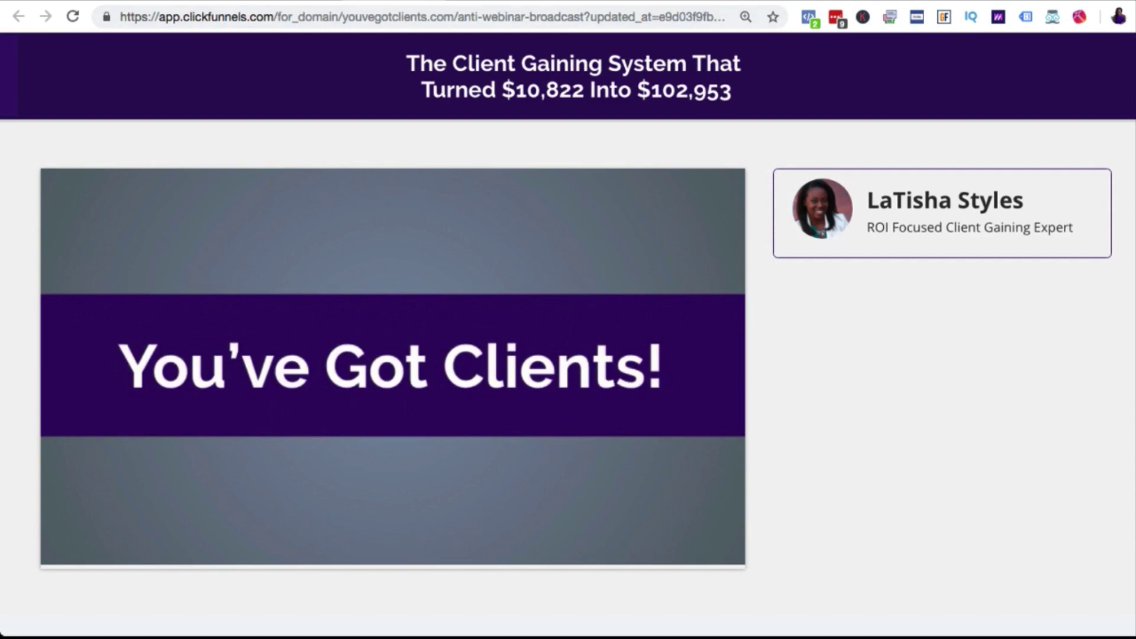
key("super+w")
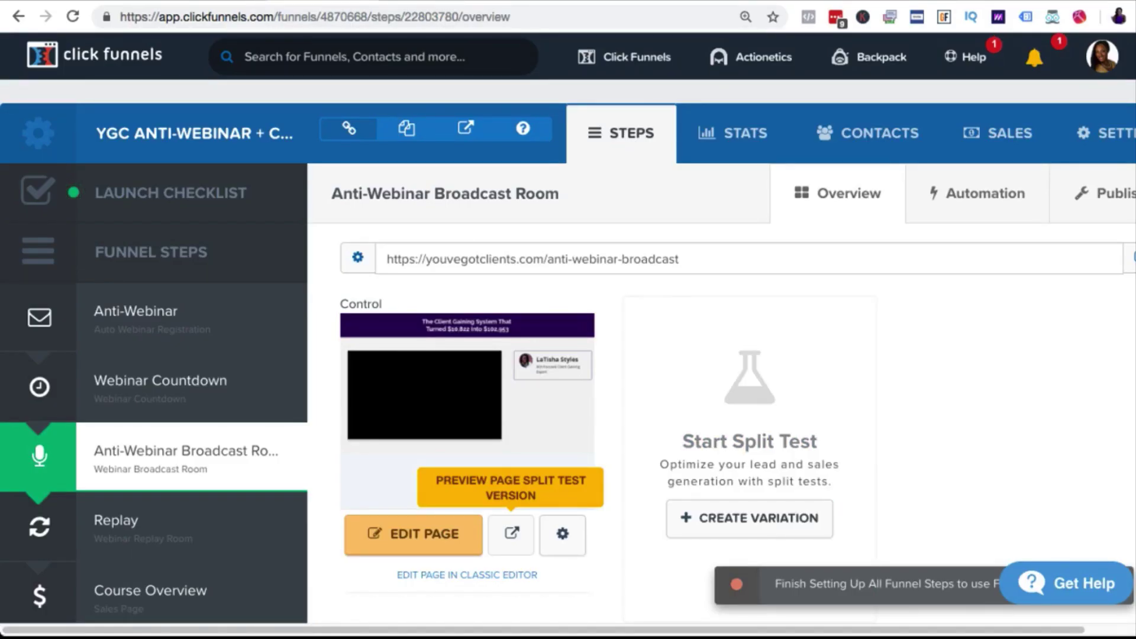
Preview the Replay step's page and look through it down to the "Enroll Now" call to action.
scroll(568, 327, "down", 2)
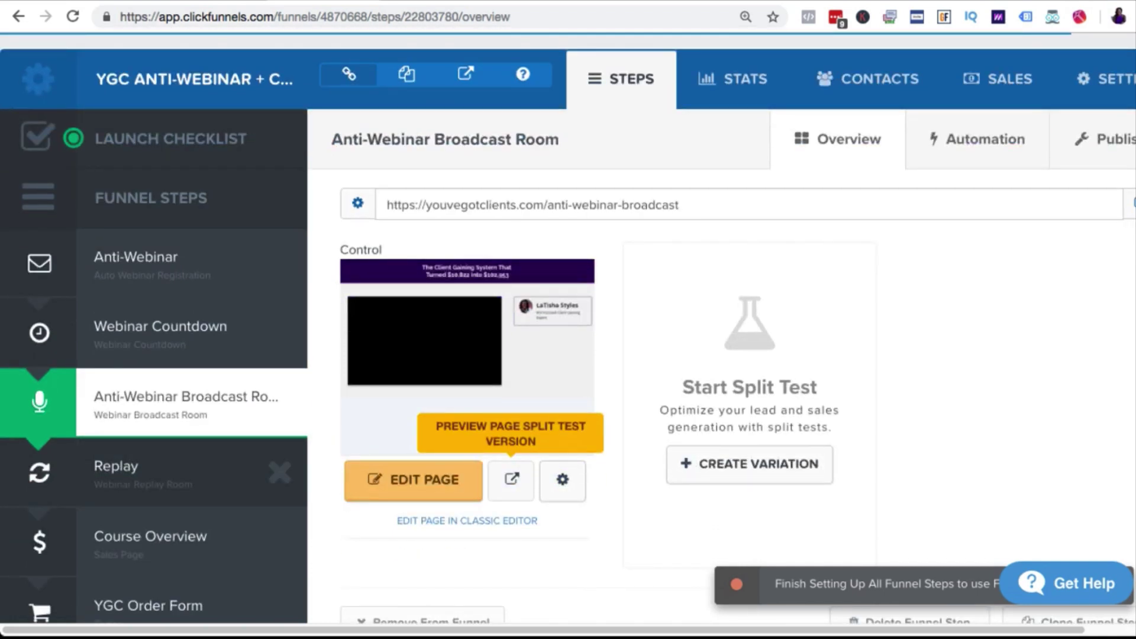
left_click(148, 474)
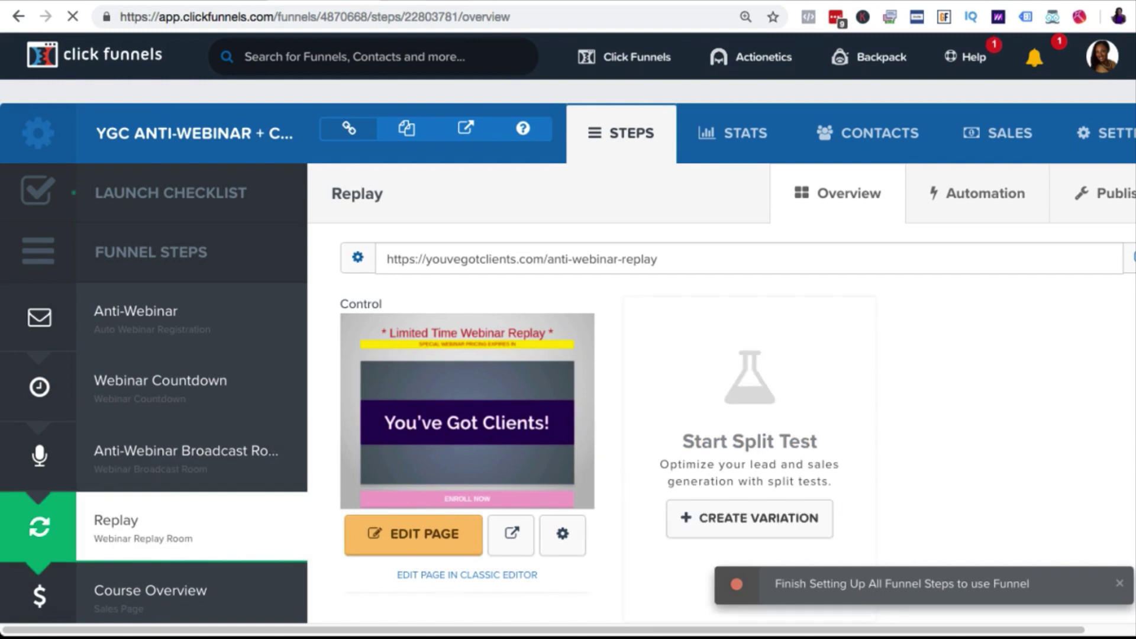
scroll(511, 470, "down", 1)
left_click(511, 470)
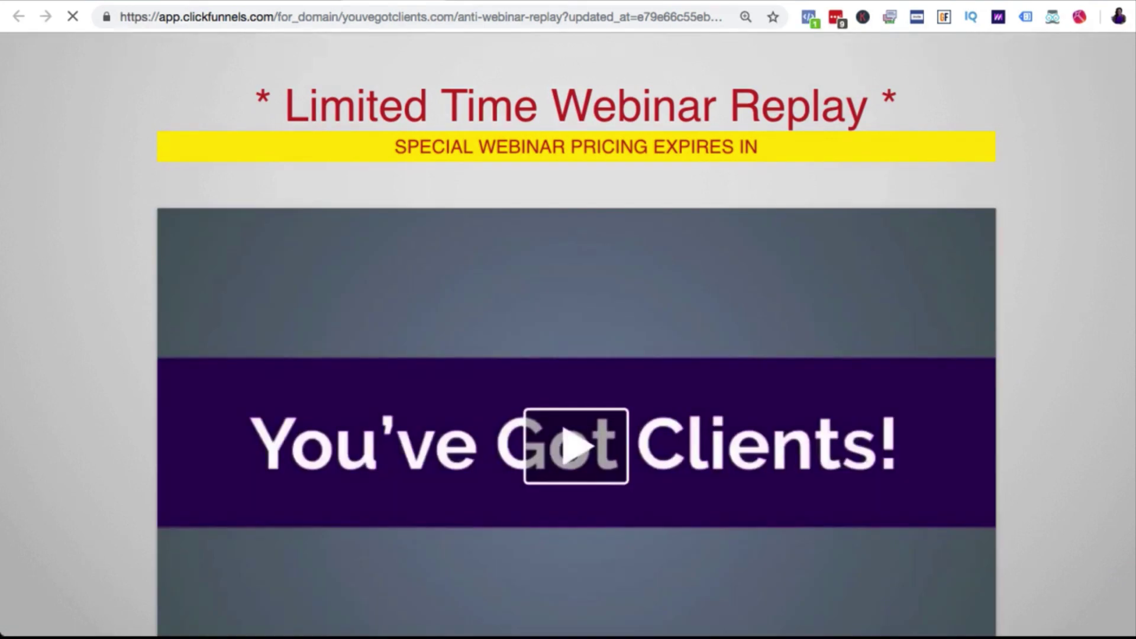
scroll(568, 335, "down", 2)
scroll(577, 320, "down", 1)
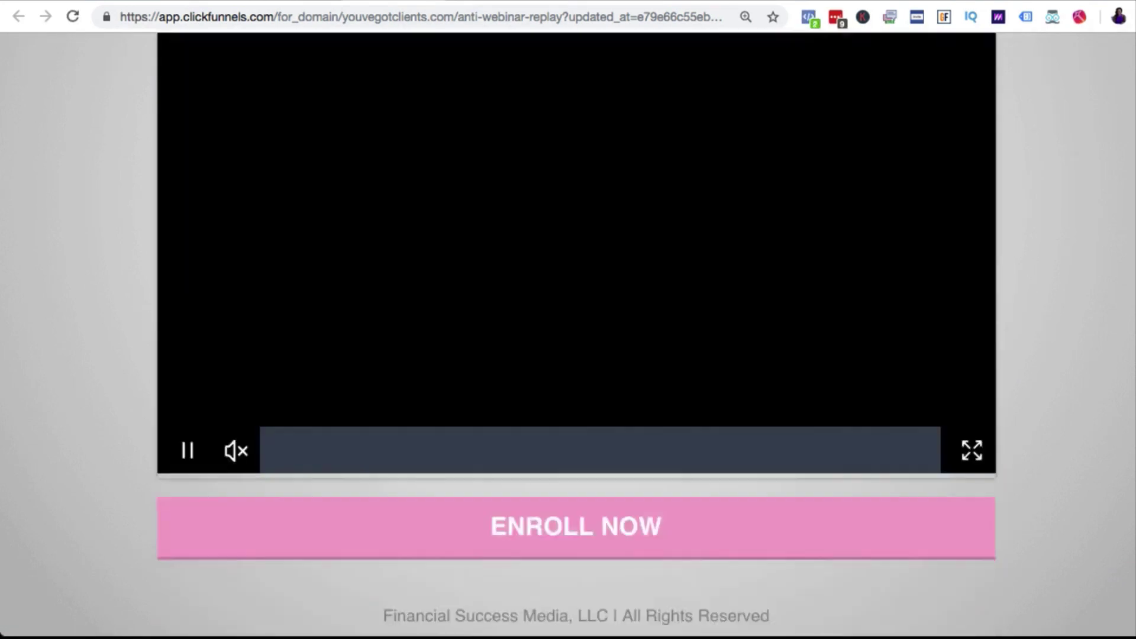
Pause the replay video, skip to about a quarter of its length, and close the preview after reviewing the page.
key("space")
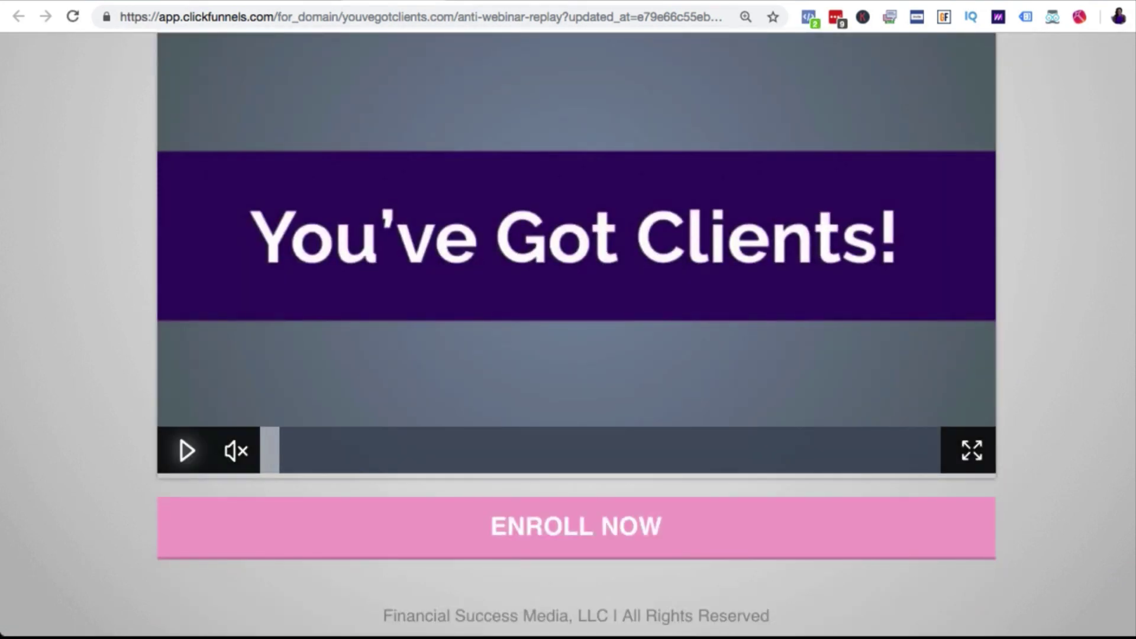
scroll(576, 320, "up", 1)
left_click(430, 518)
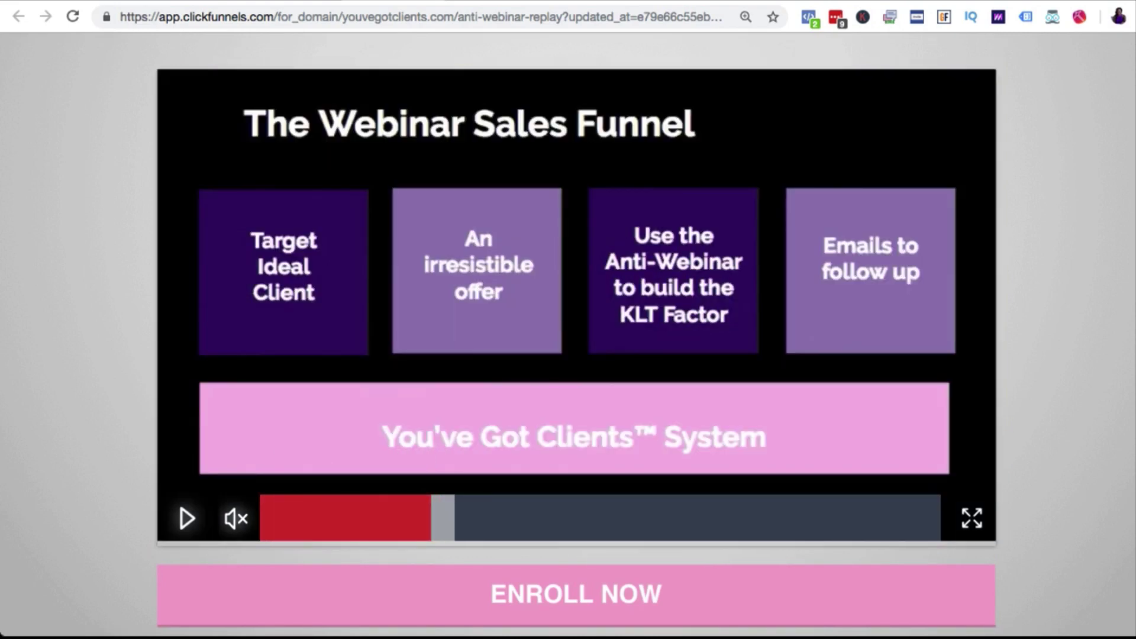
scroll(576, 319, "up", 2)
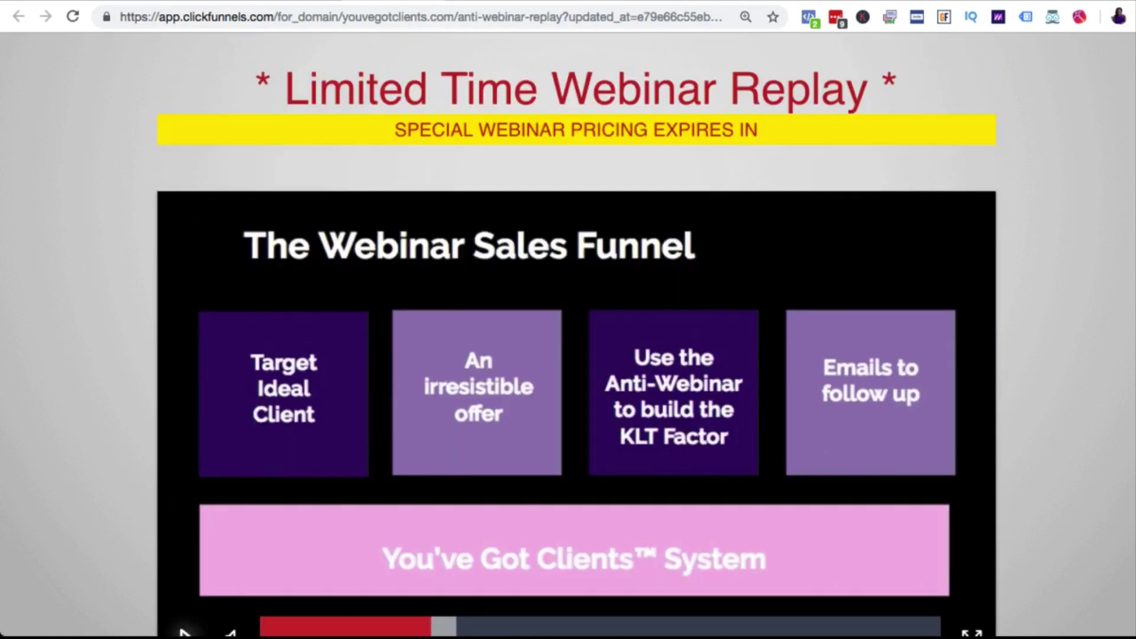
scroll(577, 320, "down", 4)
scroll(576, 319, "up", 4)
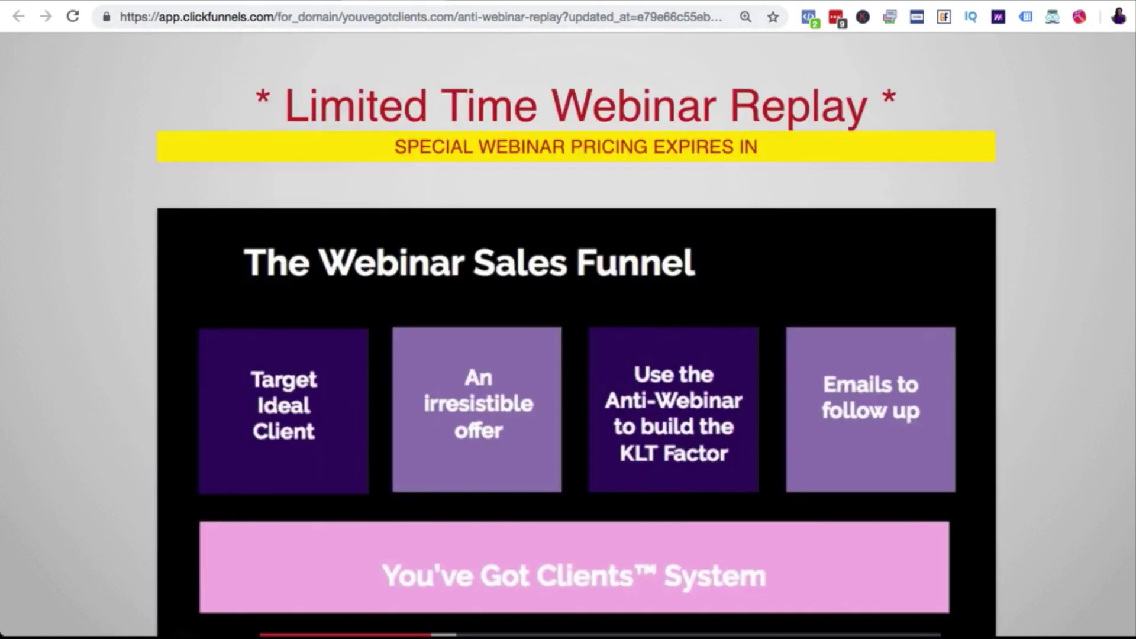
key("super+w")
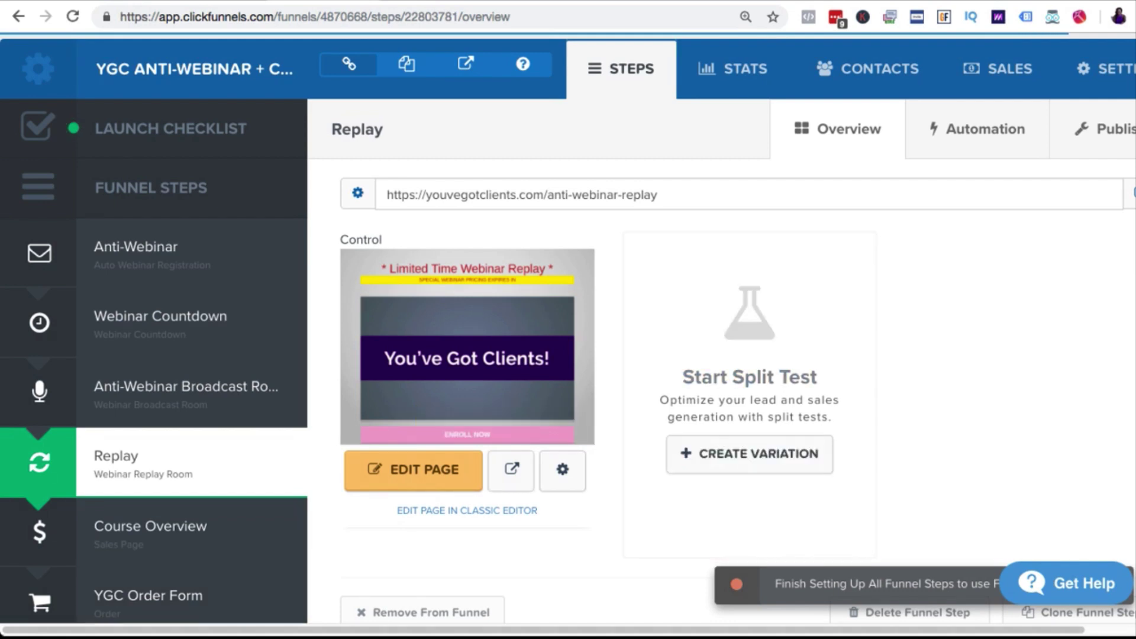
scroll(568, 331, "up", 1)
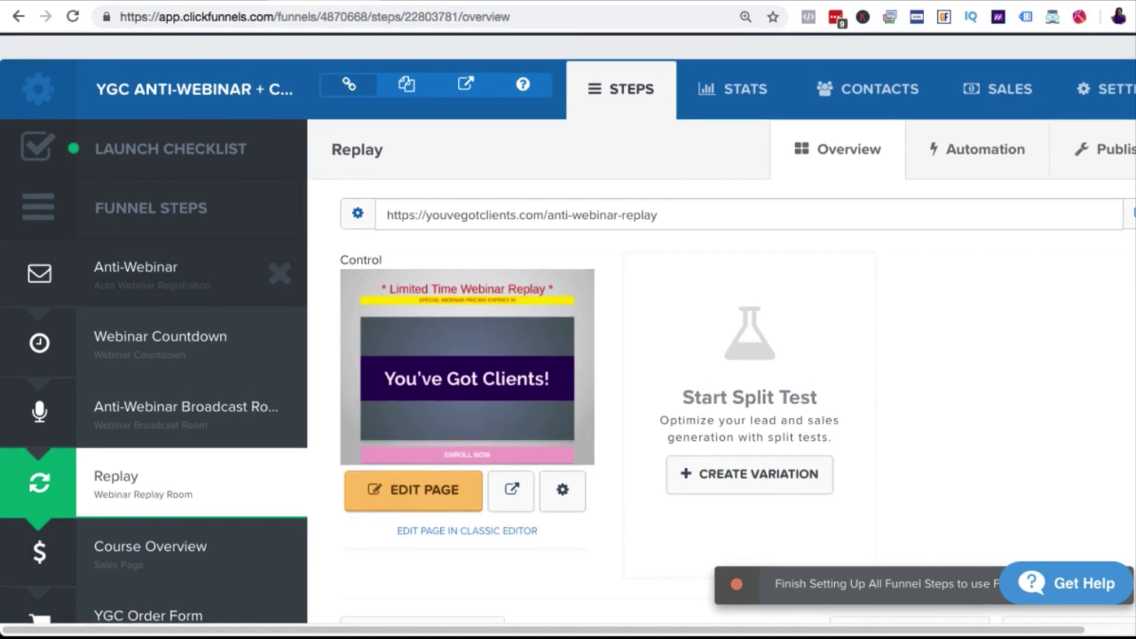
Open the automation of the Anti-Webinar registration step and review the events triggered for everyone.
left_click(136, 267)
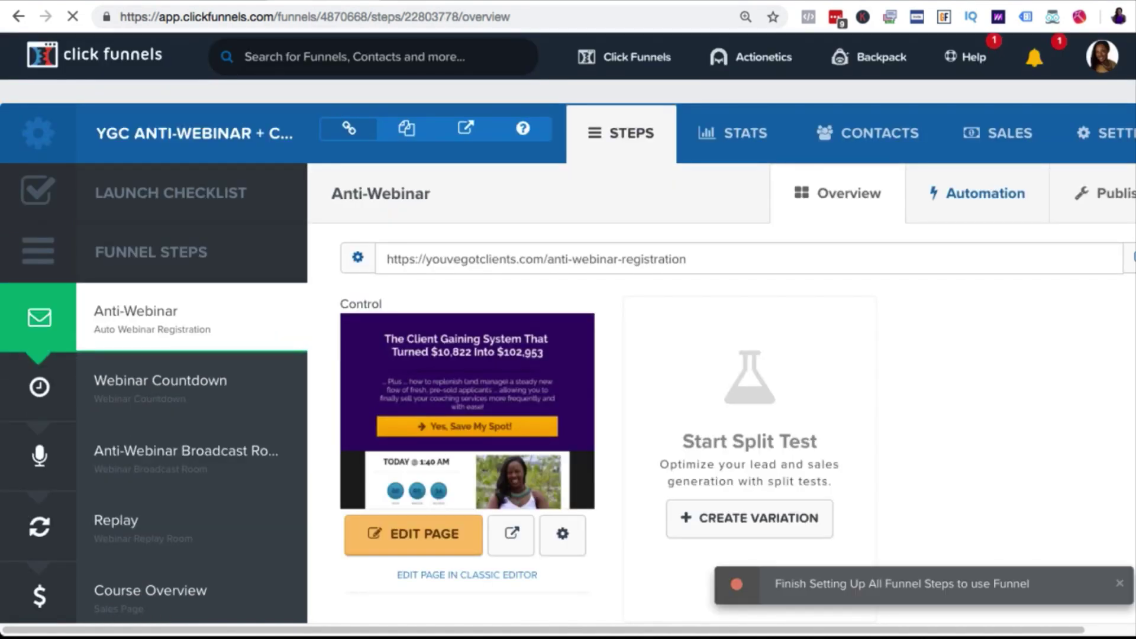
left_click(977, 193)
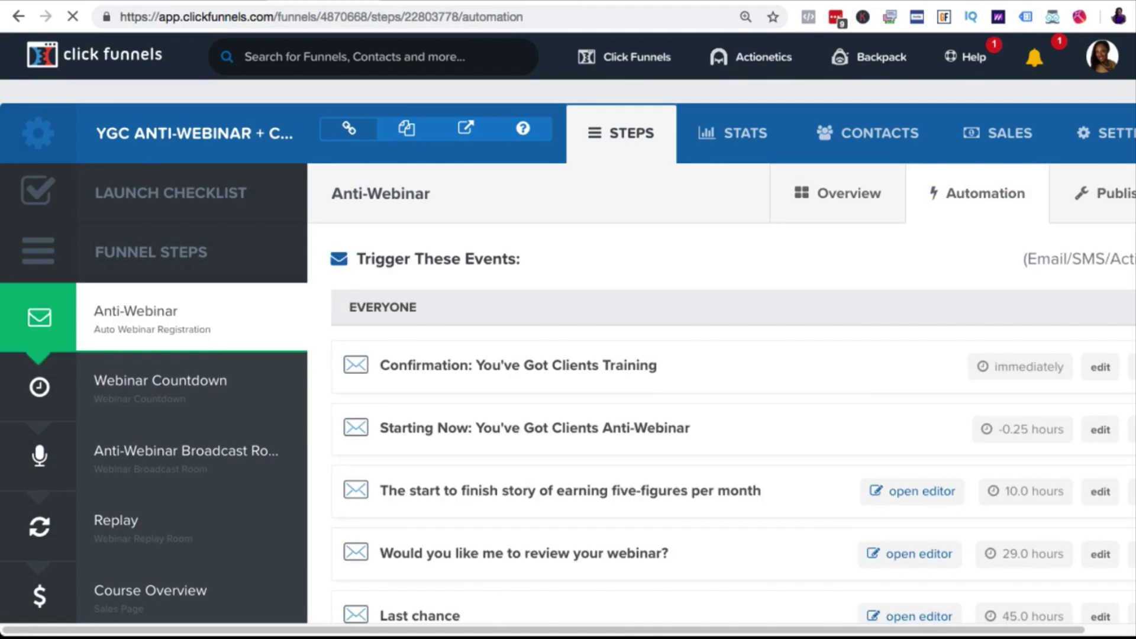
scroll(568, 328, "down", 2)
scroll(568, 328, "down", 1)
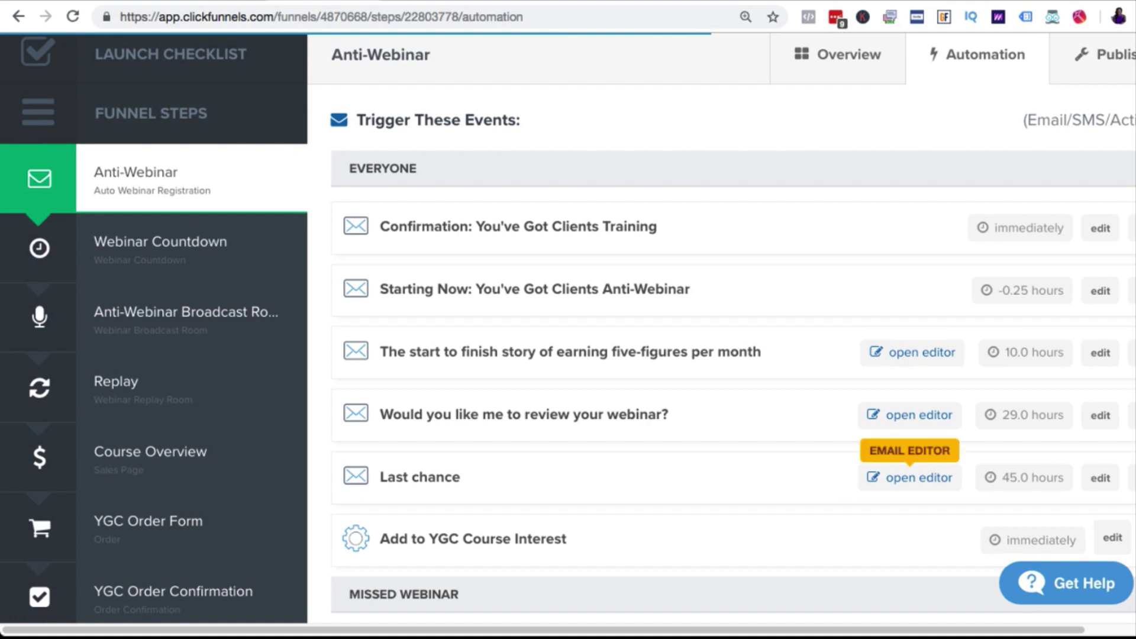
scroll(722, 355, "down", 1)
scroll(722, 329, "down", 1)
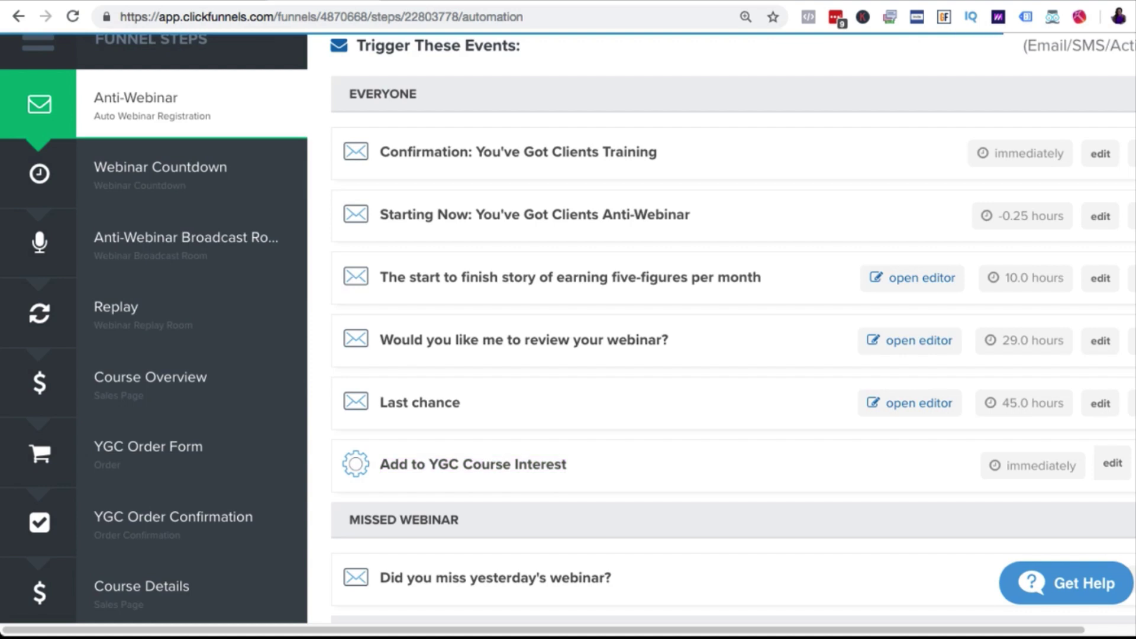
scroll(568, 329, "up", 1)
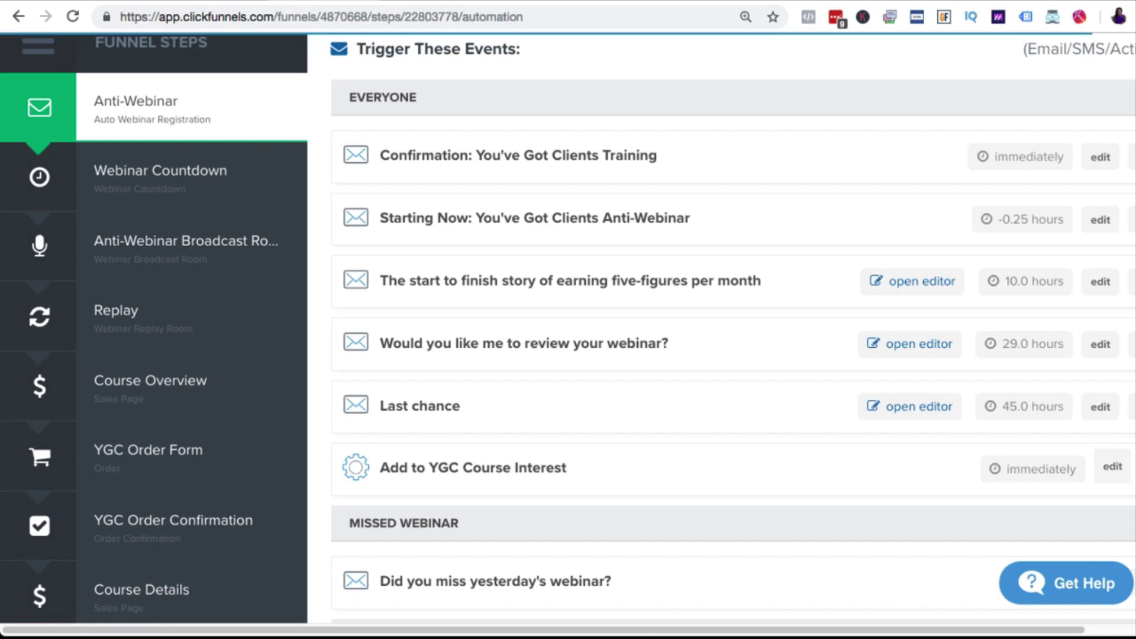
scroll(569, 328, "up", 4)
mouse_move(749, 57)
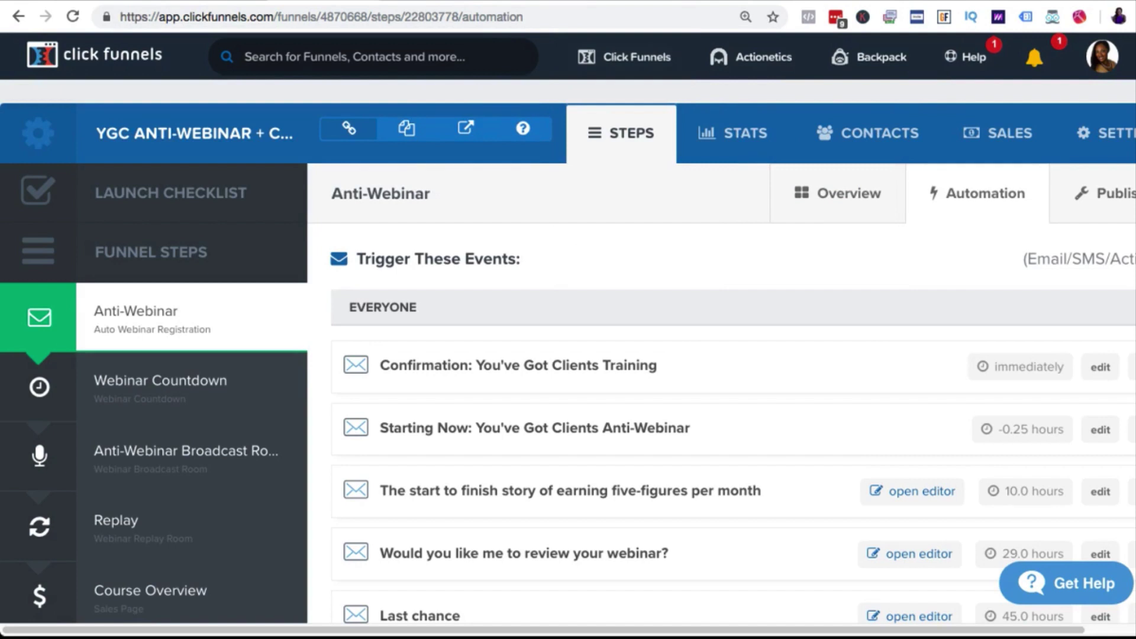
Review the Anti-Webinar automation events through the missed webinar, attended but missed offer, saw offer but didn't purchase, and purchased groups.
scroll(568, 326, "down", 1)
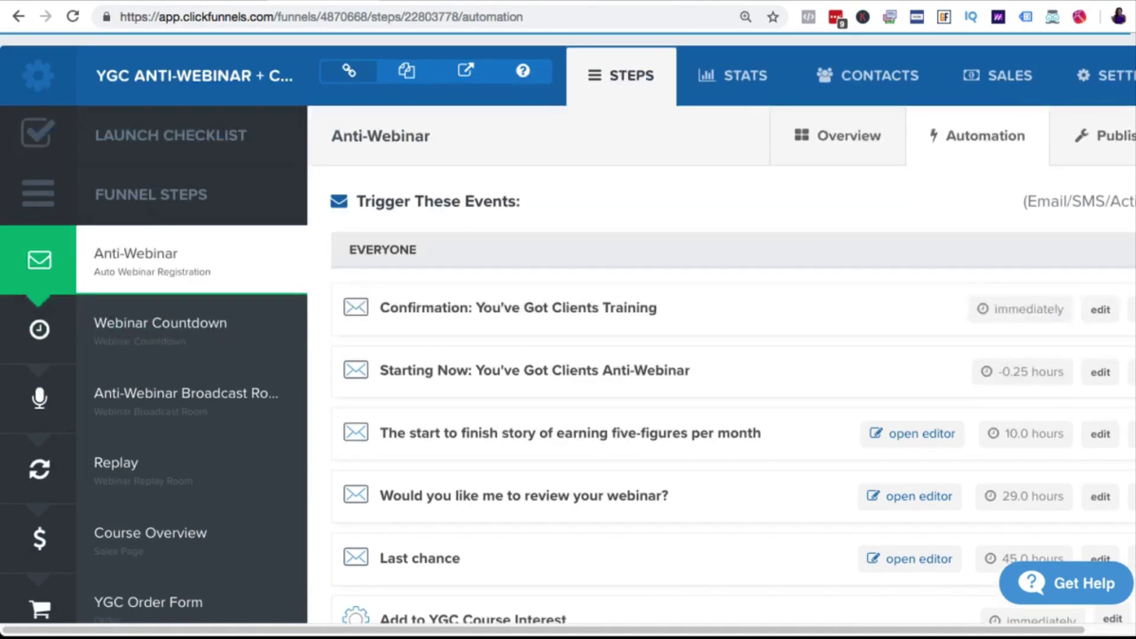
scroll(568, 325, "down", 1)
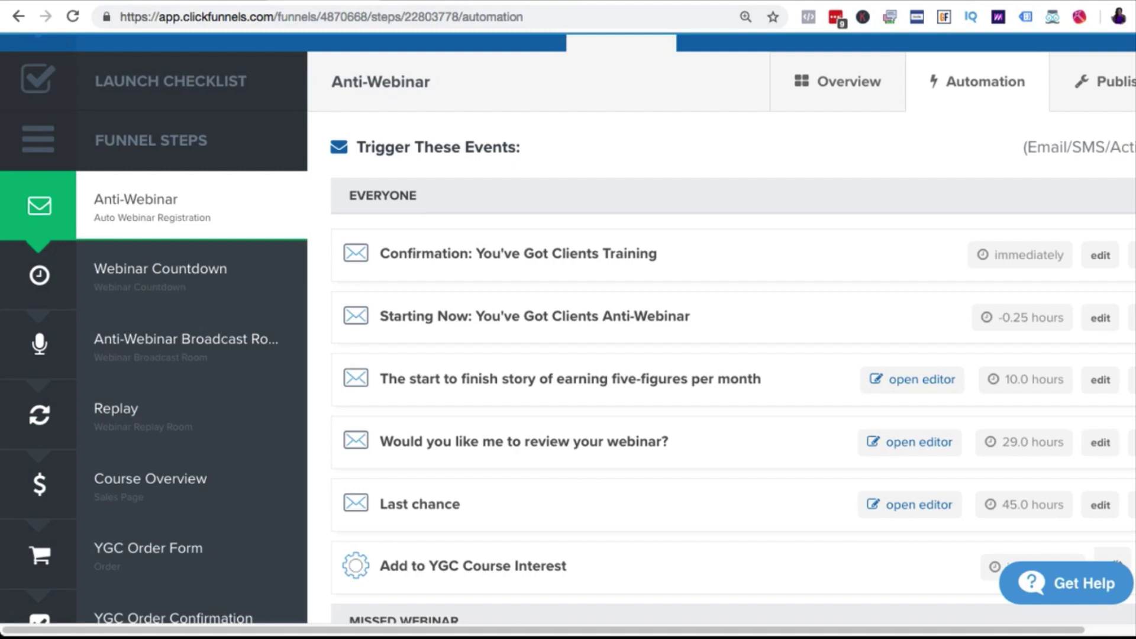
scroll(568, 329, "down", 1)
scroll(568, 325, "down", 4)
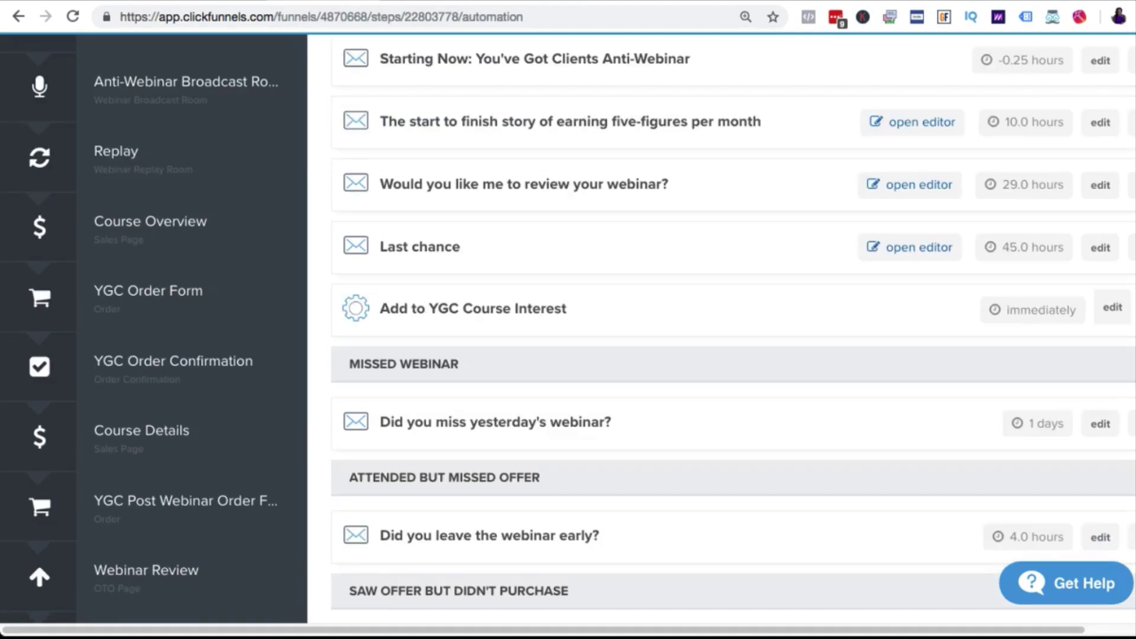
scroll(734, 329, "down", 2)
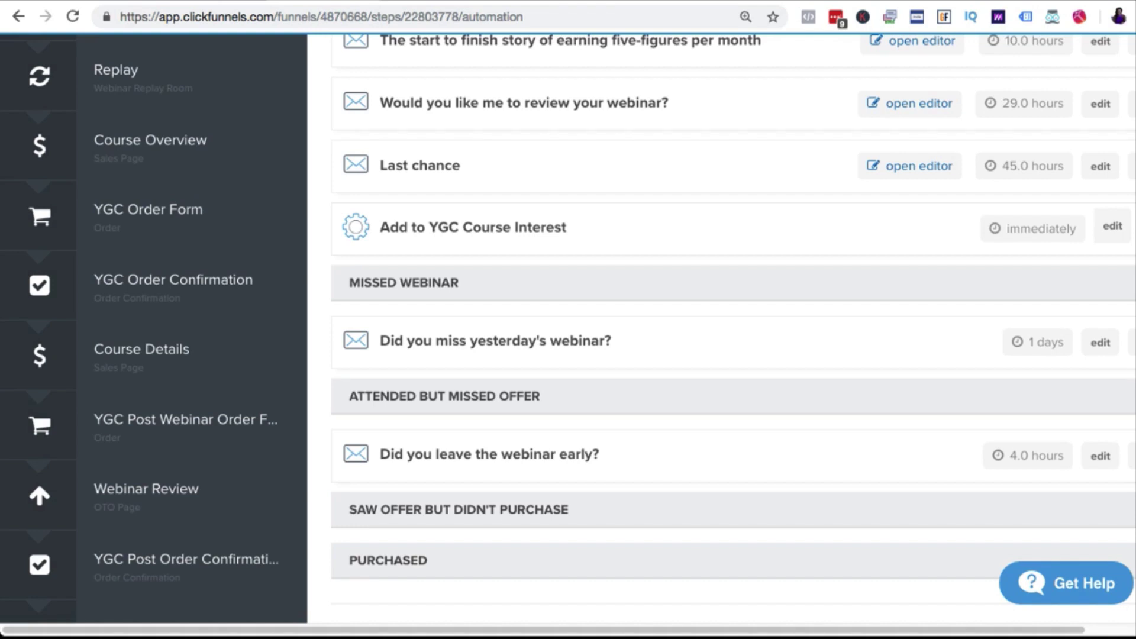
scroll(568, 329, "up", 1)
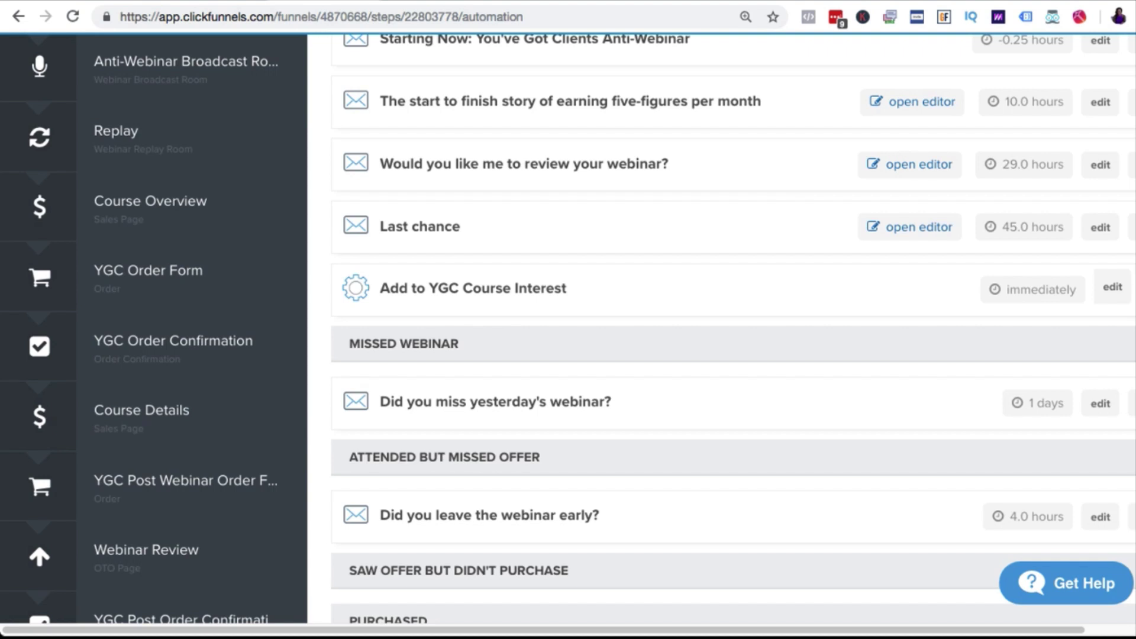
scroll(568, 329, "up", 1)
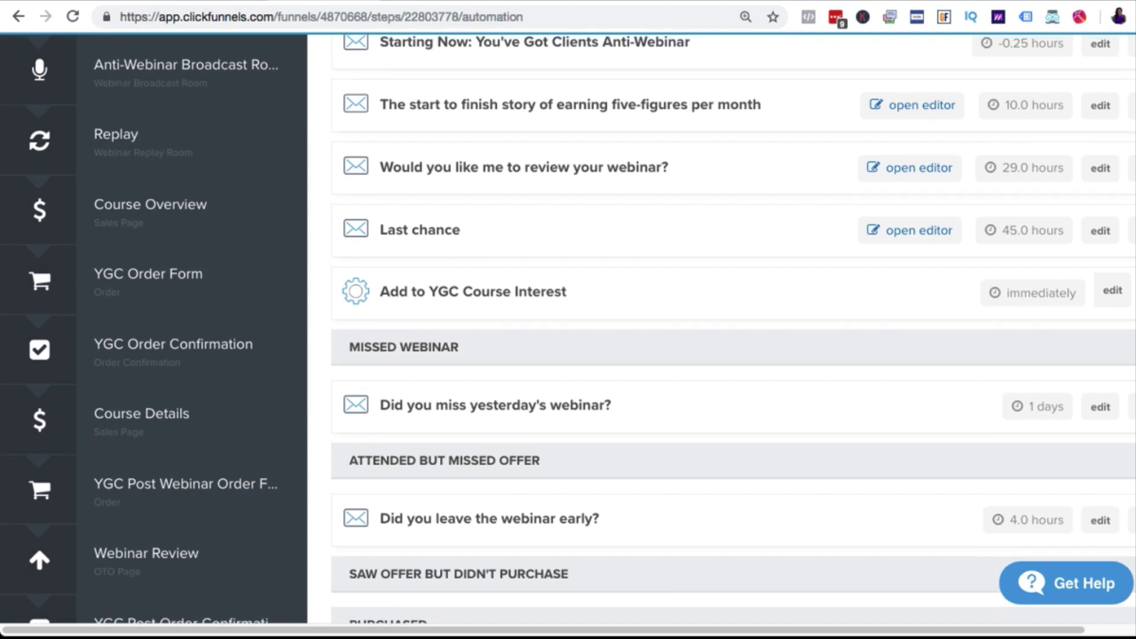
scroll(722, 326, "up", 6)
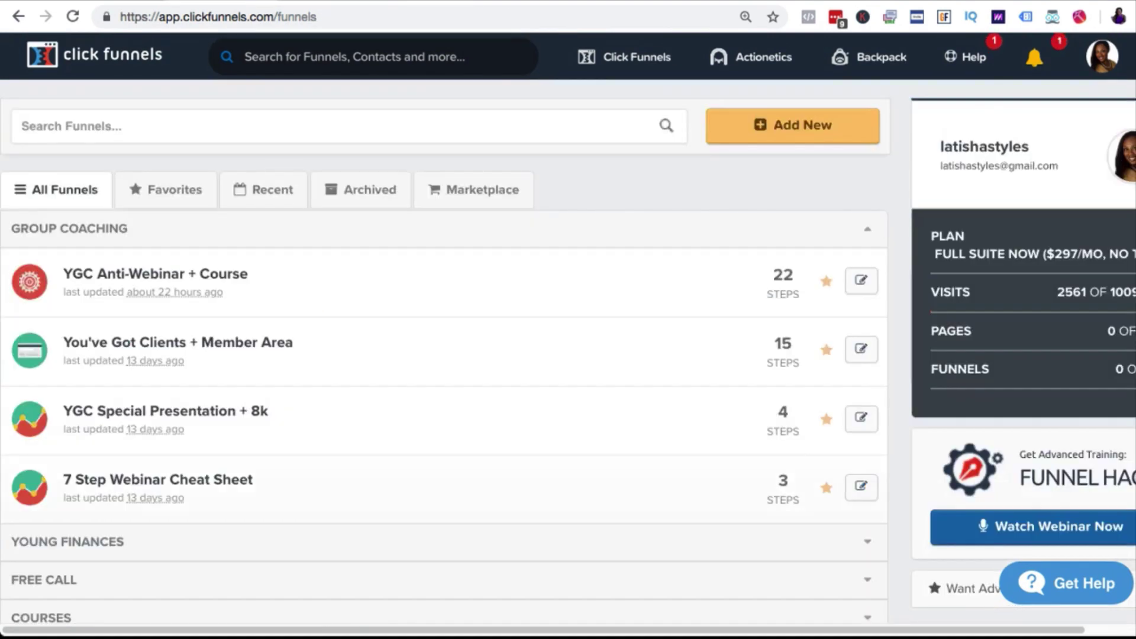
Find the "Anti-Webinar Top of The Hour" funnel among all funnels and open its Anti-Webinar registration page for editing.
scroll(444, 287, "down", 3)
scroll(443, 332, "down", 15)
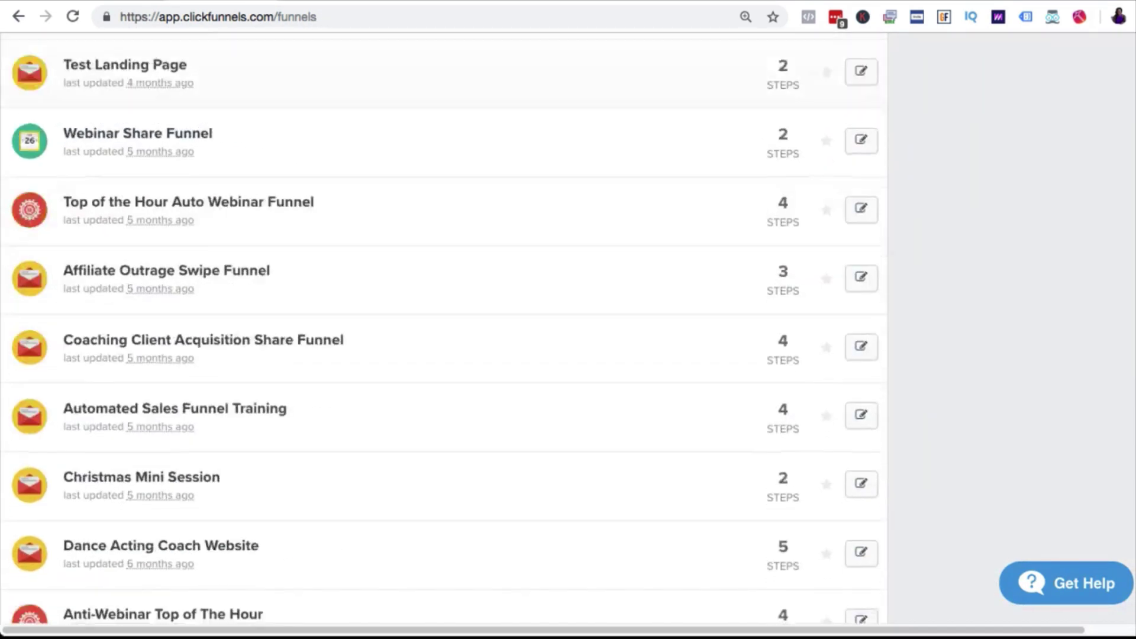
scroll(444, 328, "up", 4)
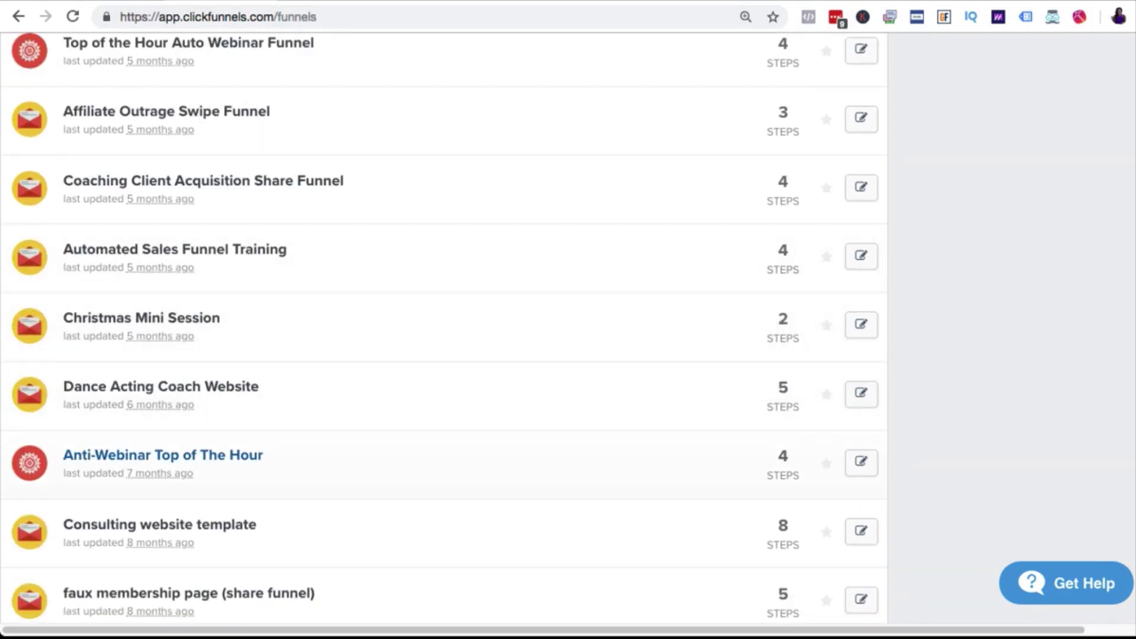
right_click(162, 455)
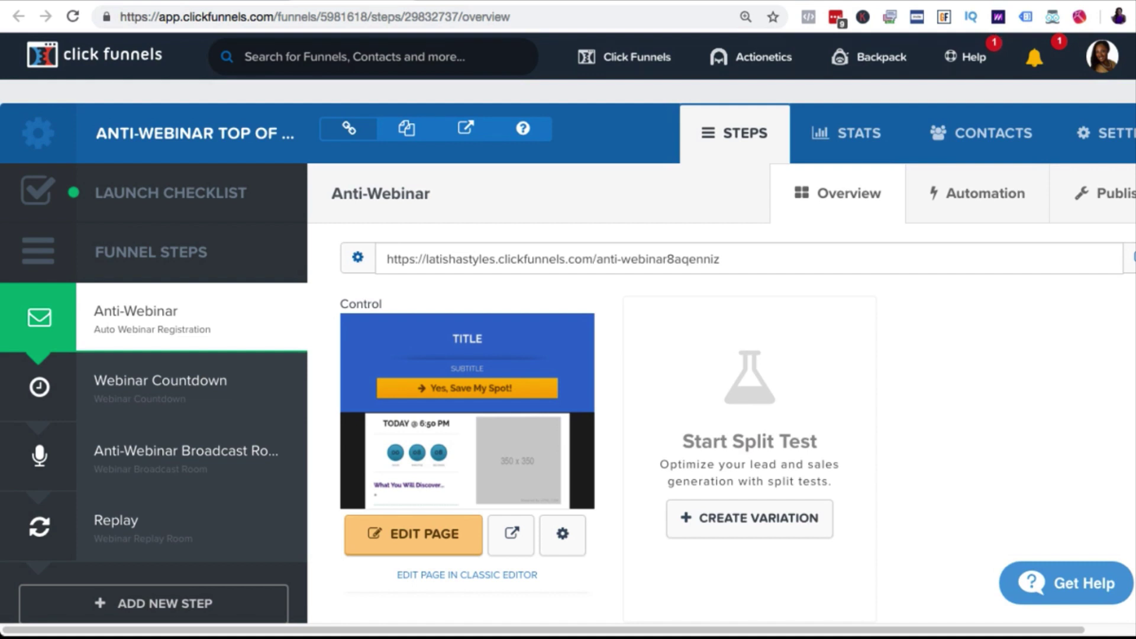
left_click(413, 535)
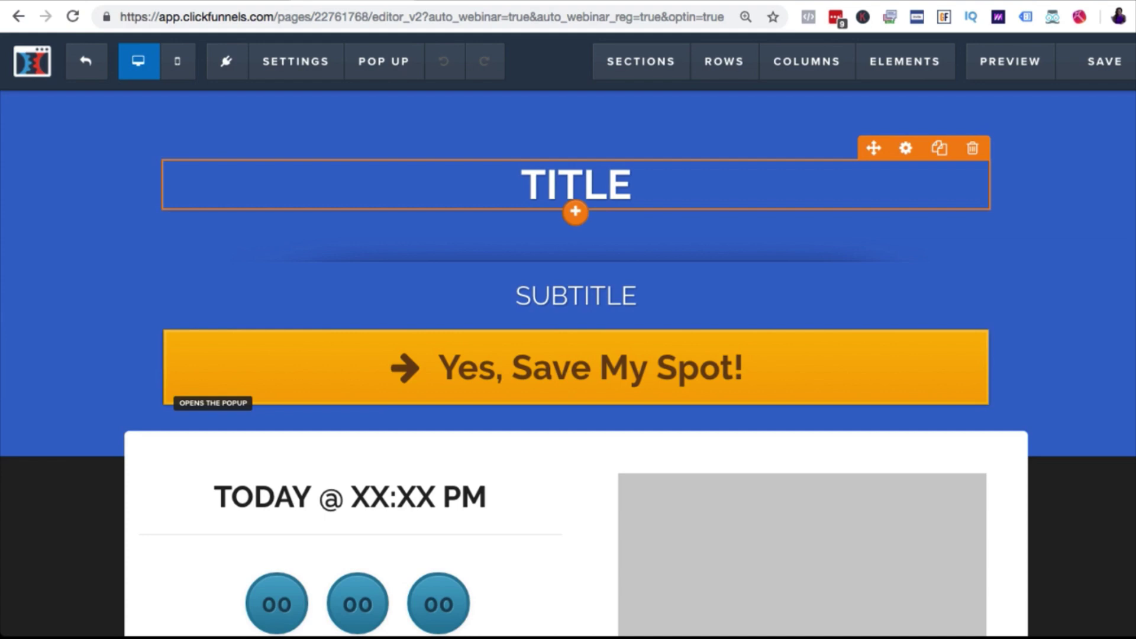
Replace the registration page's title placeholder with "How to Get More Love in 30 Days".
left_click(546, 185)
left_click(546, 185)
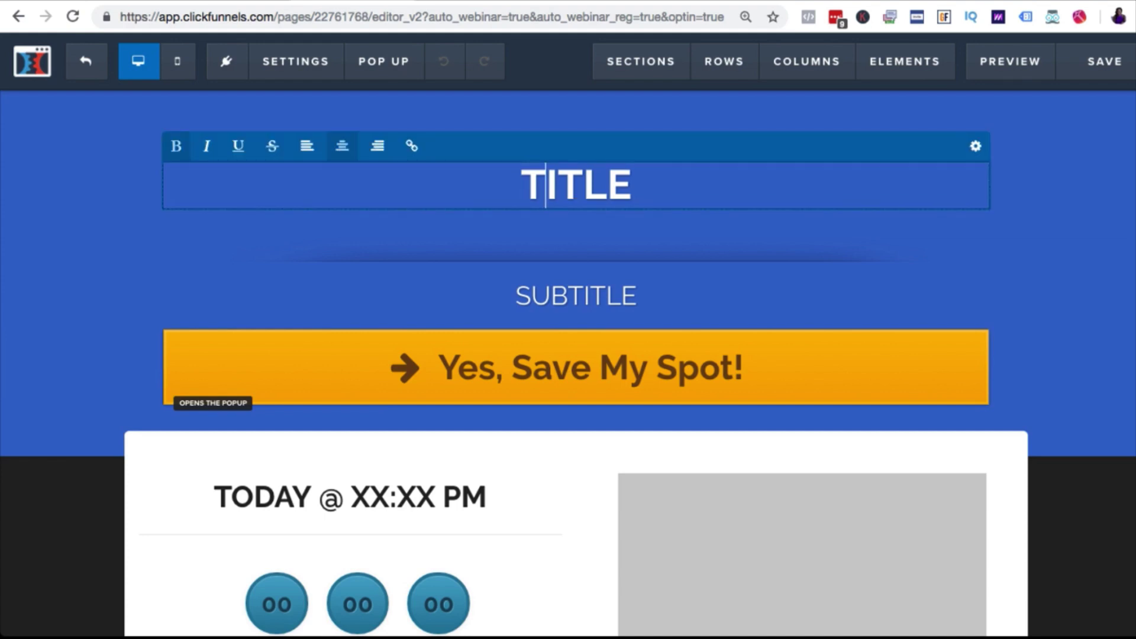
double_click(546, 184)
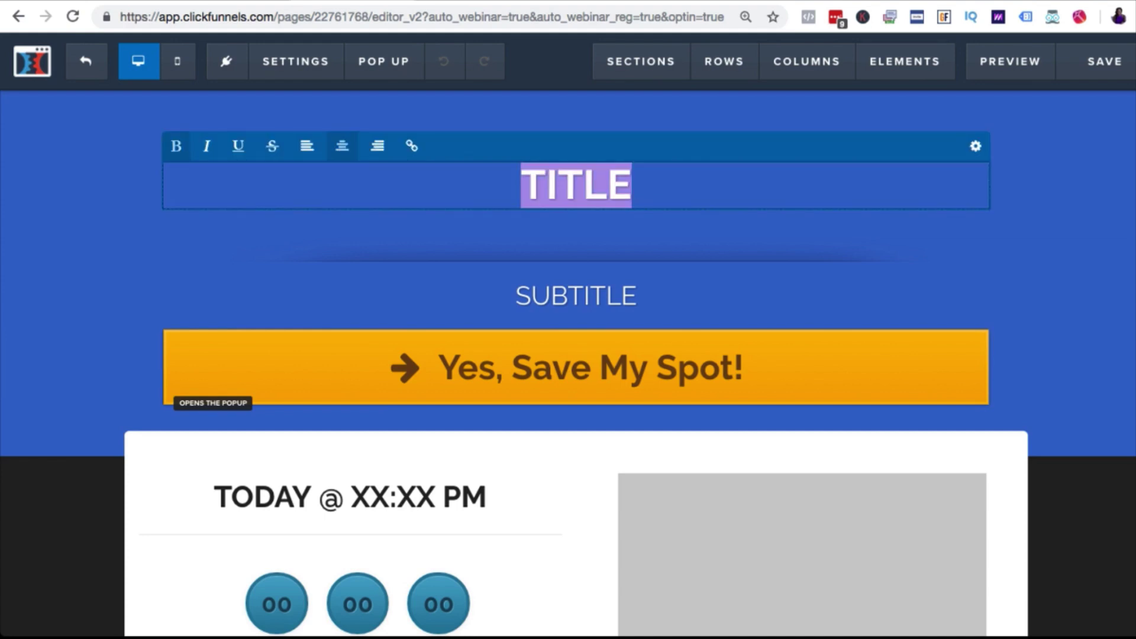
type("Ho")
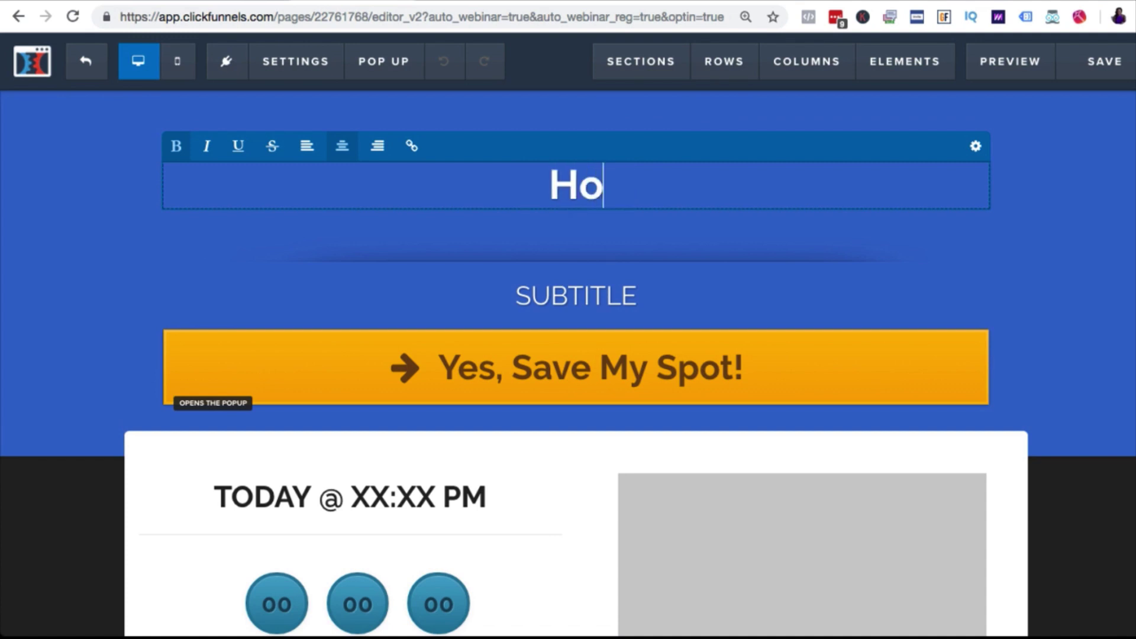
type("w to")
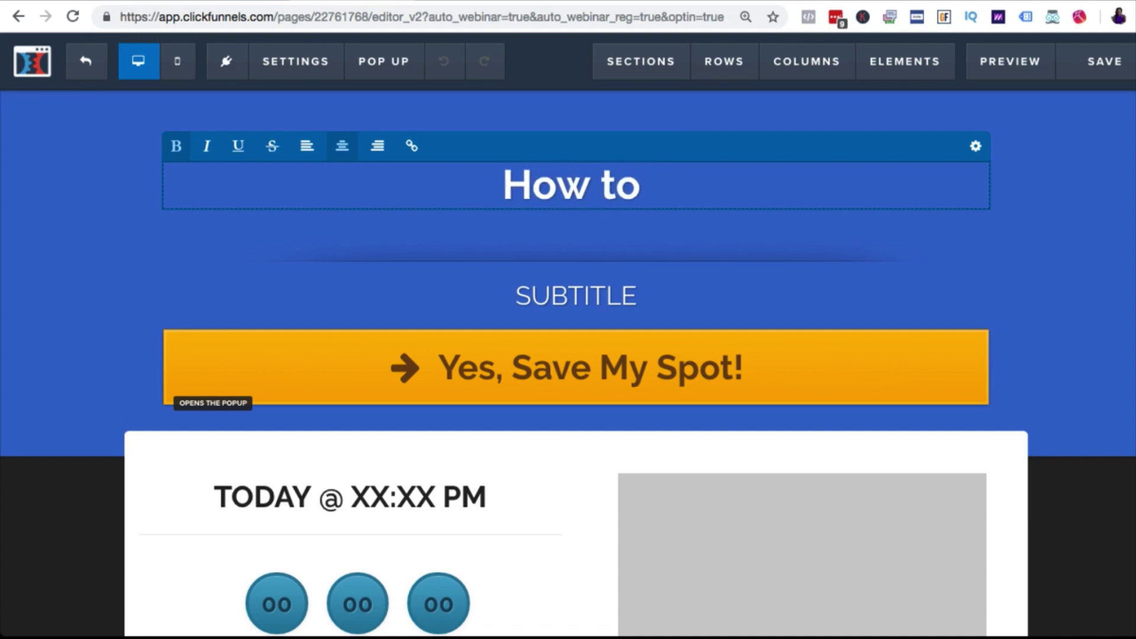
type(" Get M")
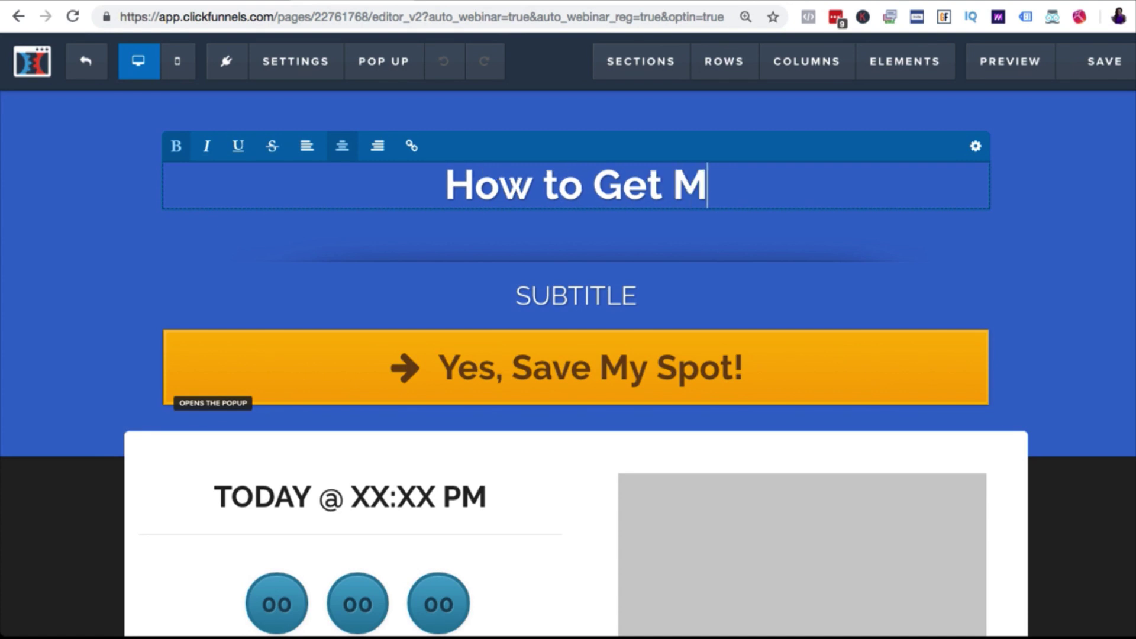
type("or")
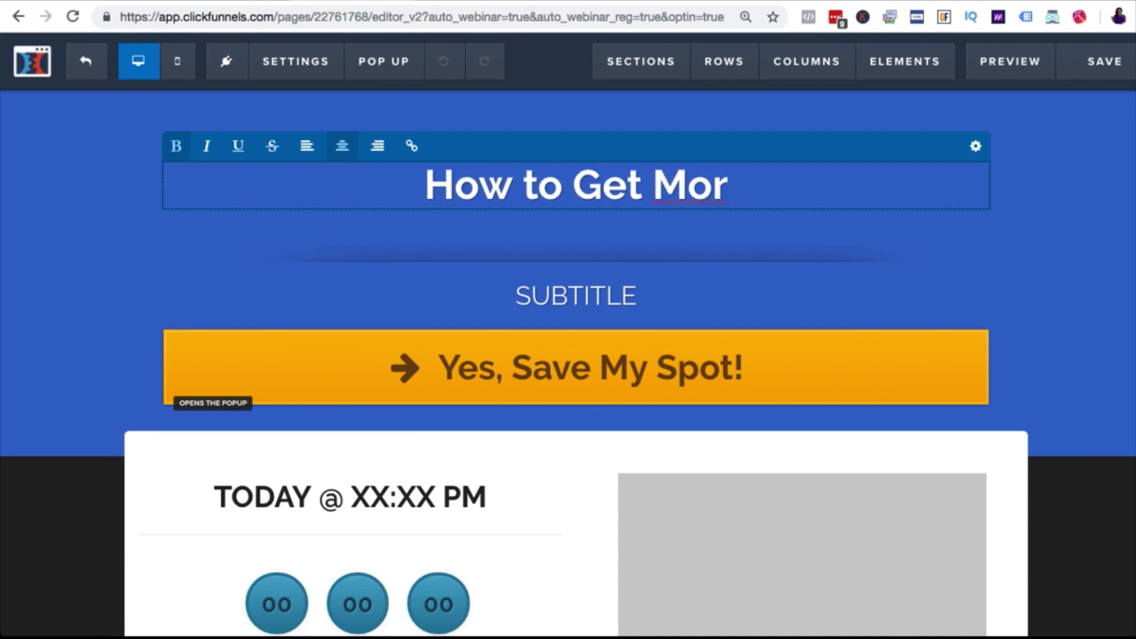
type("e ")
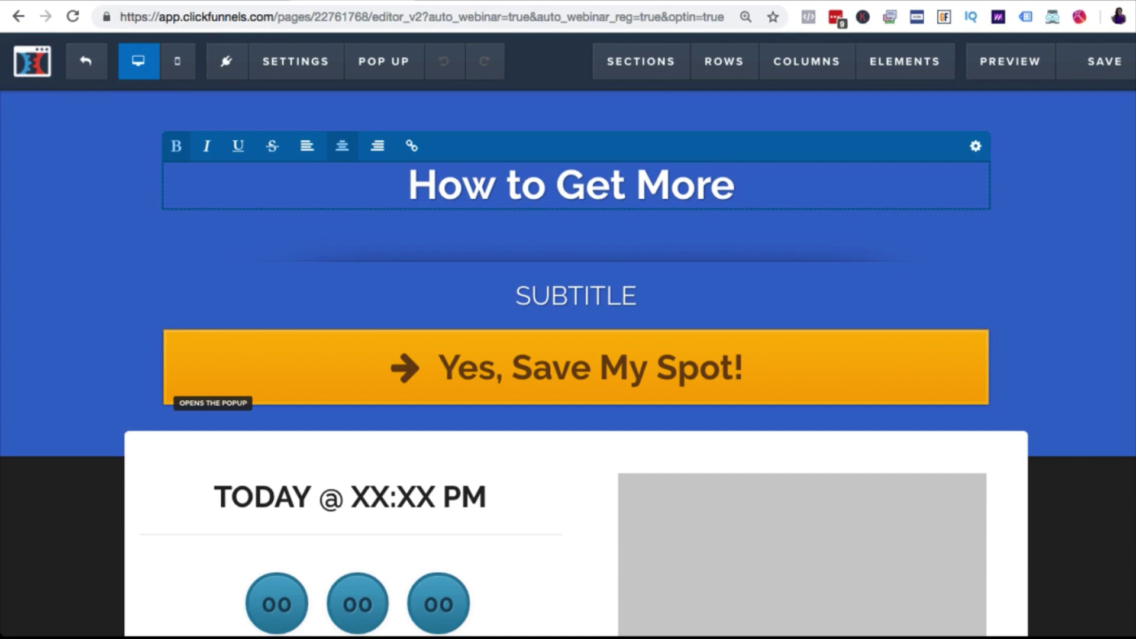
type("L")
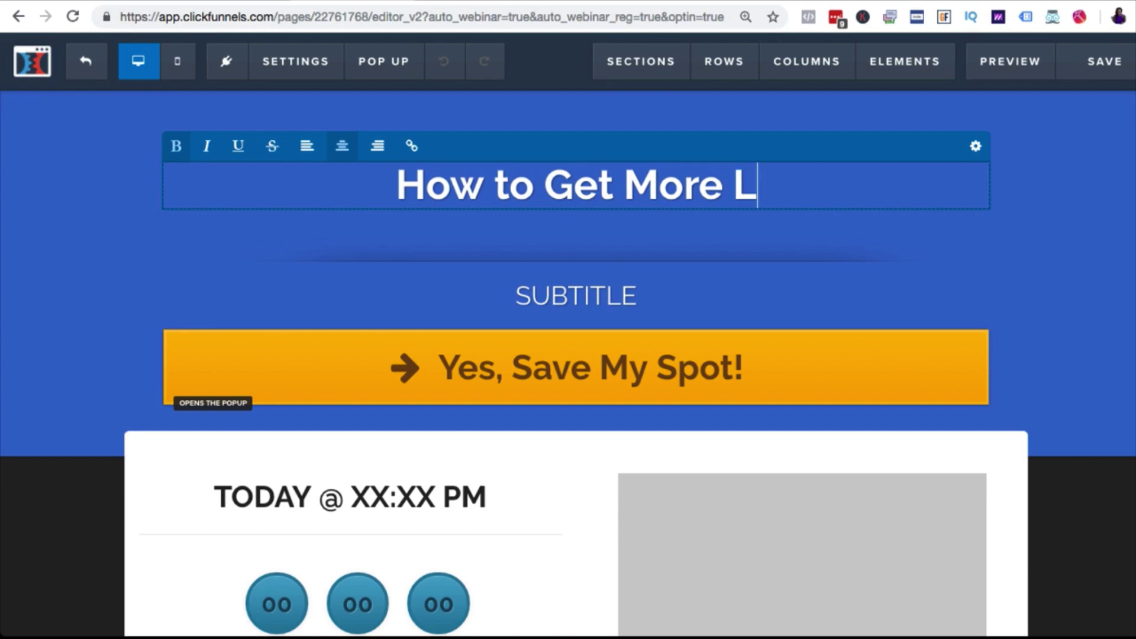
type("ove in 30 Days")
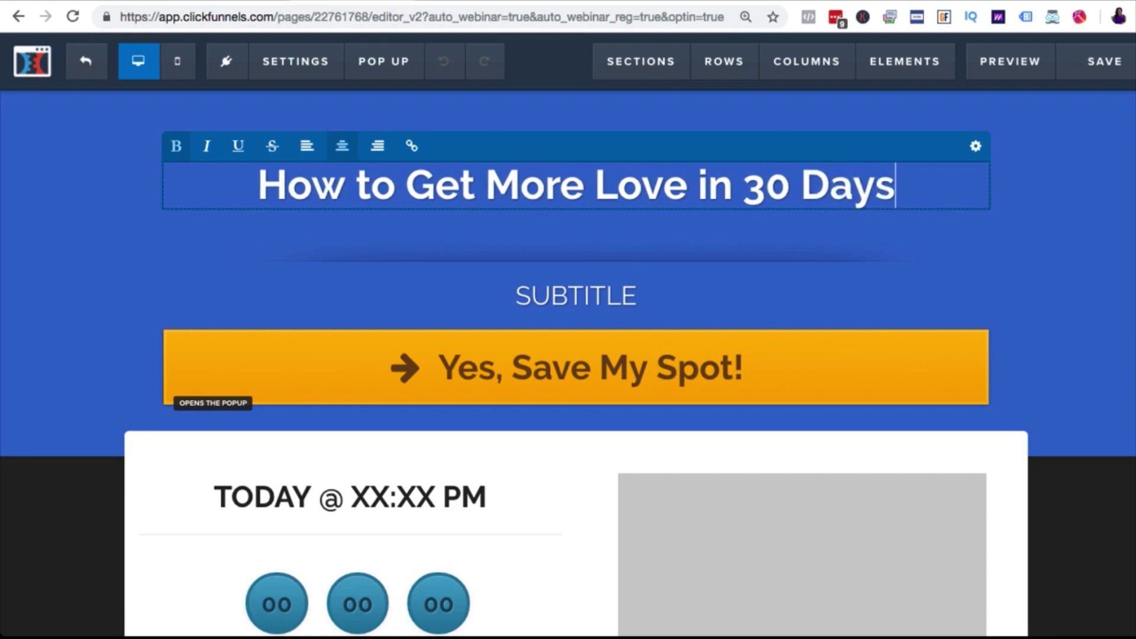
left_click(576, 249)
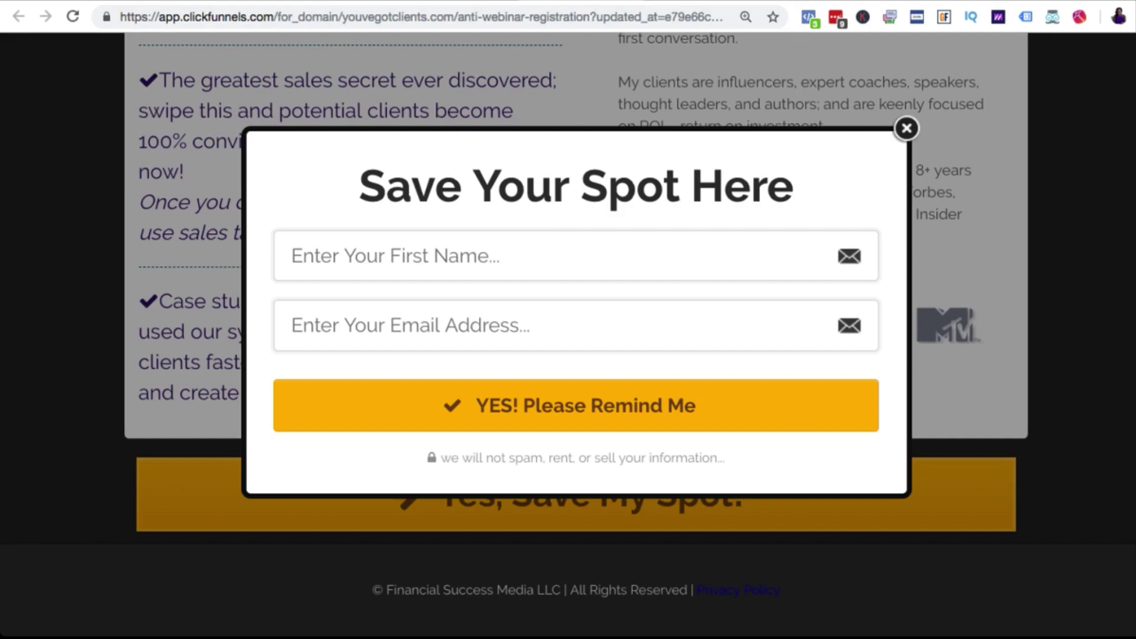
Dismiss the "Save Your Spot Here" popup on the You've Got Clients registration page and examine its headline and subtitle as an example.
key("Escape")
scroll(568, 320, "up", 15)
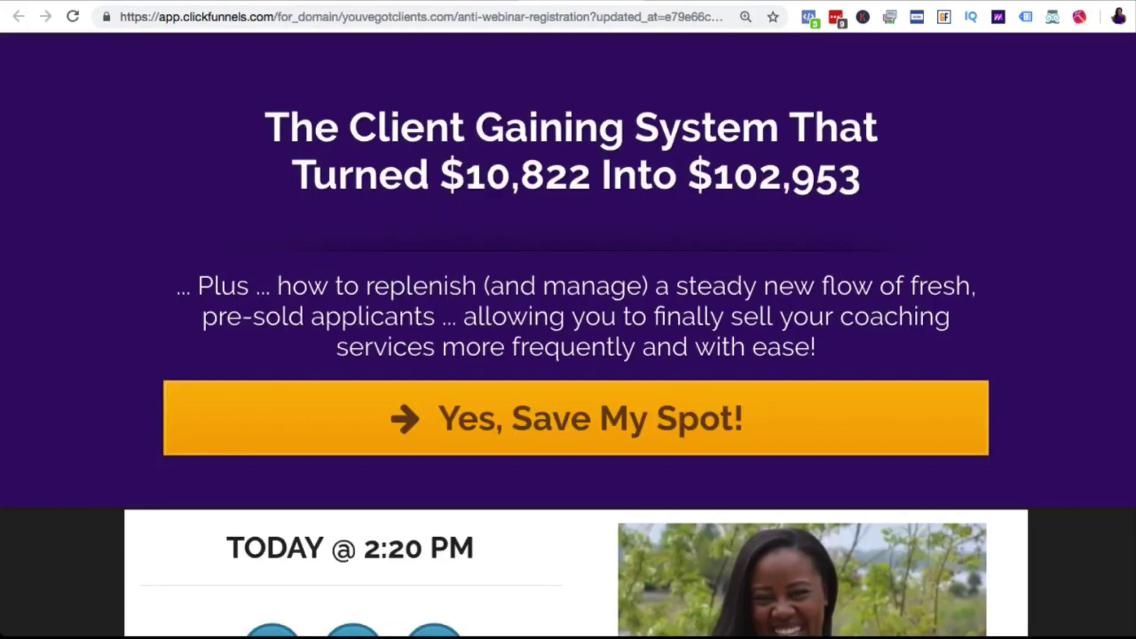
left_click_drag(292, 174, 861, 178)
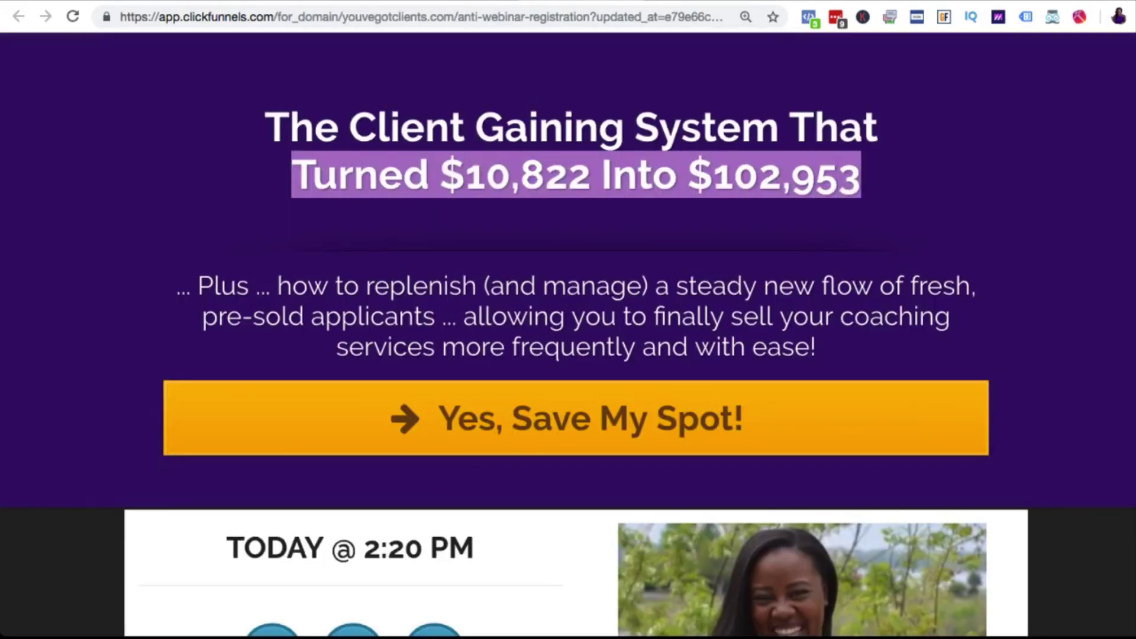
key("Escape")
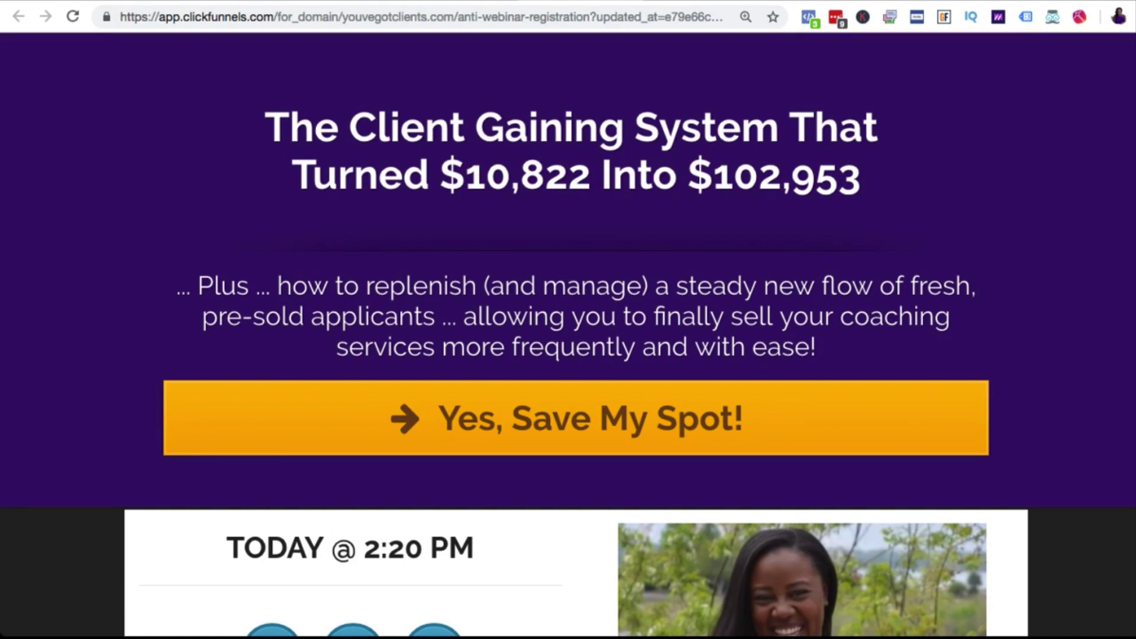
scroll(568, 320, "down", 1)
scroll(568, 320, "up", 1)
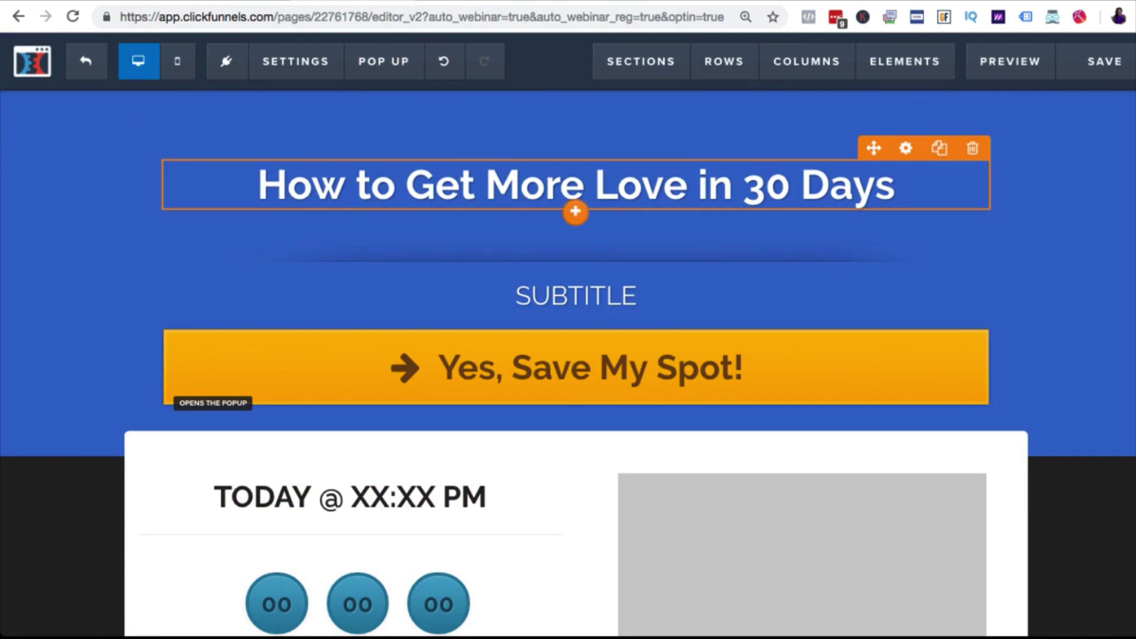
left_click(516, 296)
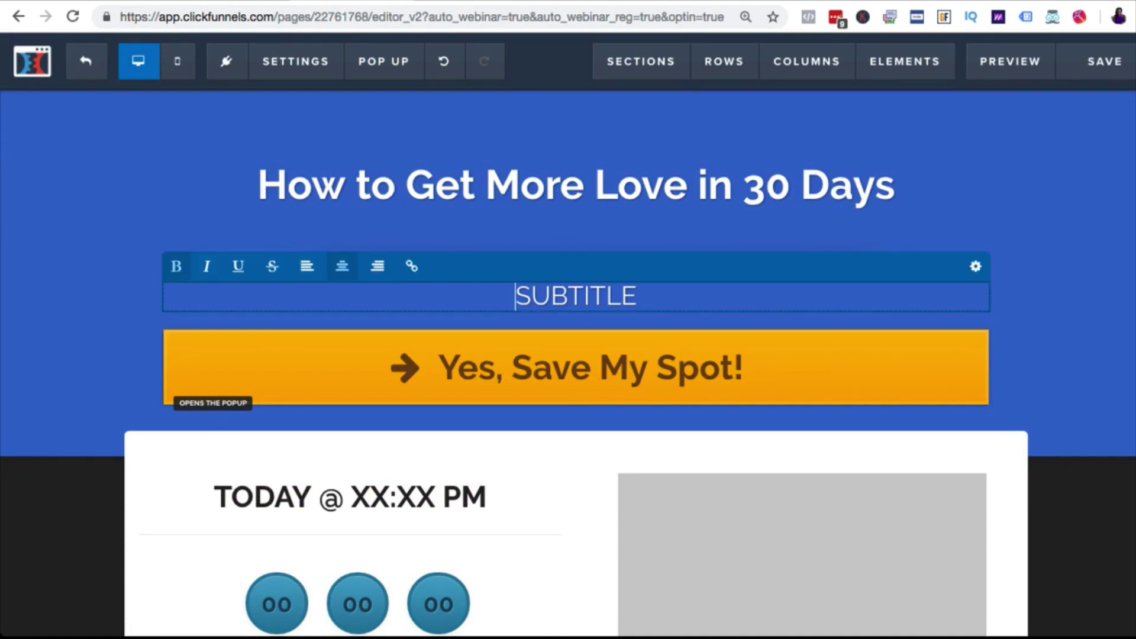
left_click(621, 296)
double_click(621, 296)
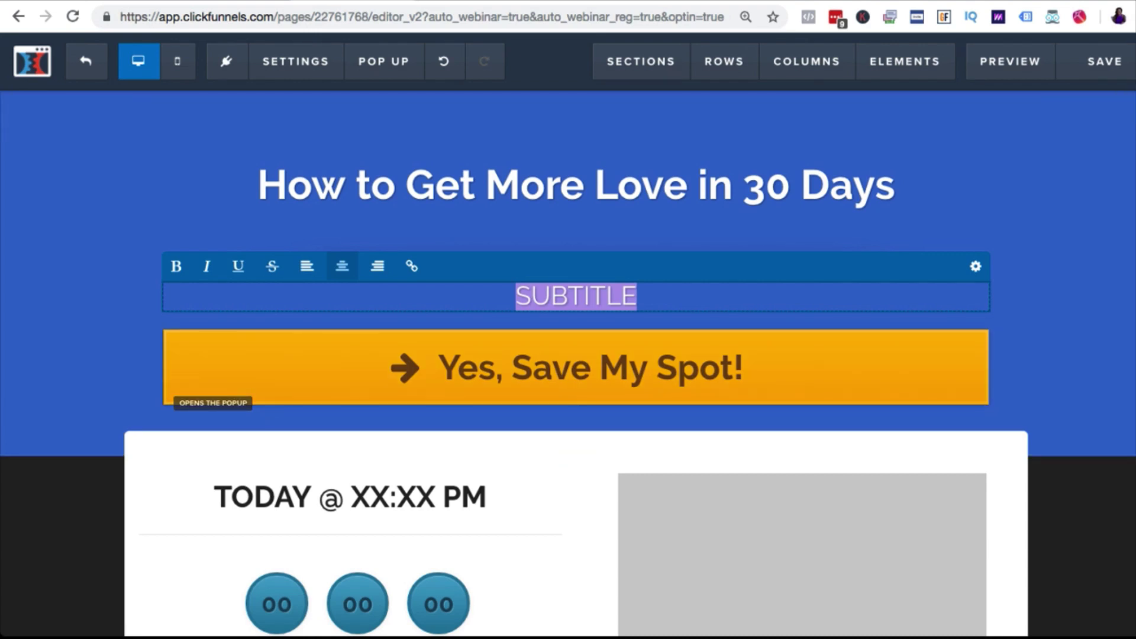
Change the header section's background color to the turquoise swatch from the recently used colors.
left_click(1129, 101)
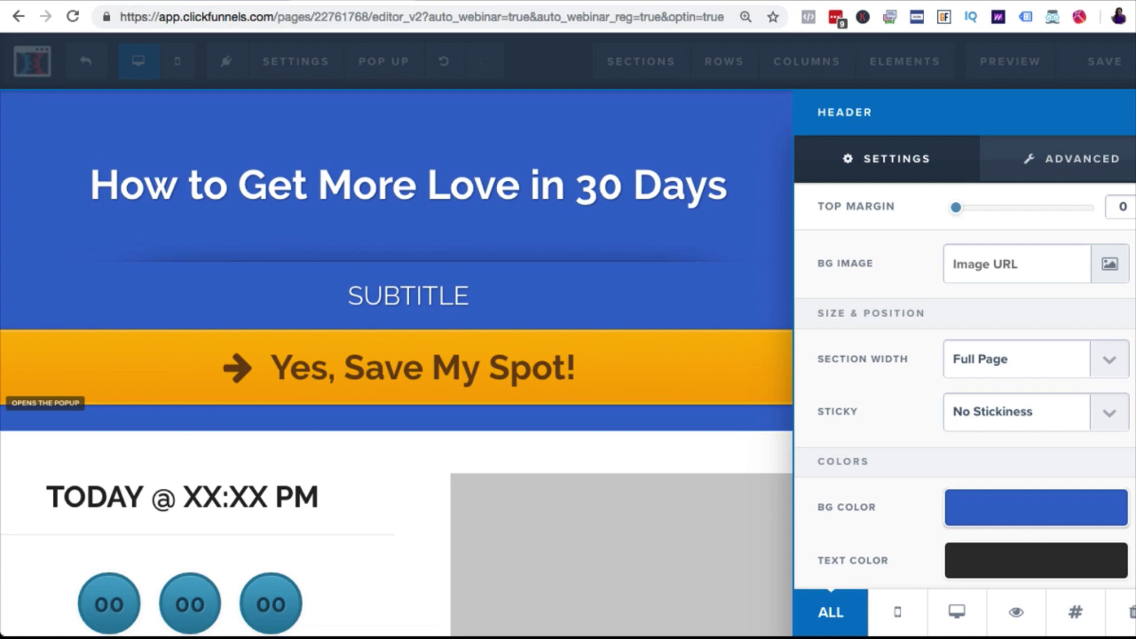
left_click(1036, 507)
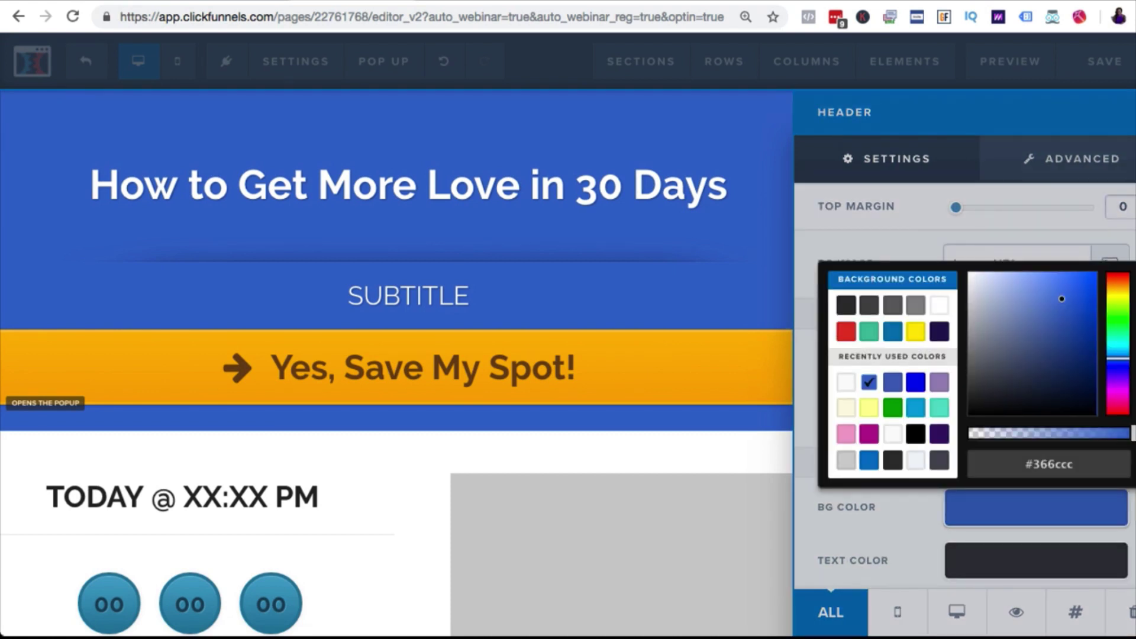
left_click(939, 408)
key("Escape")
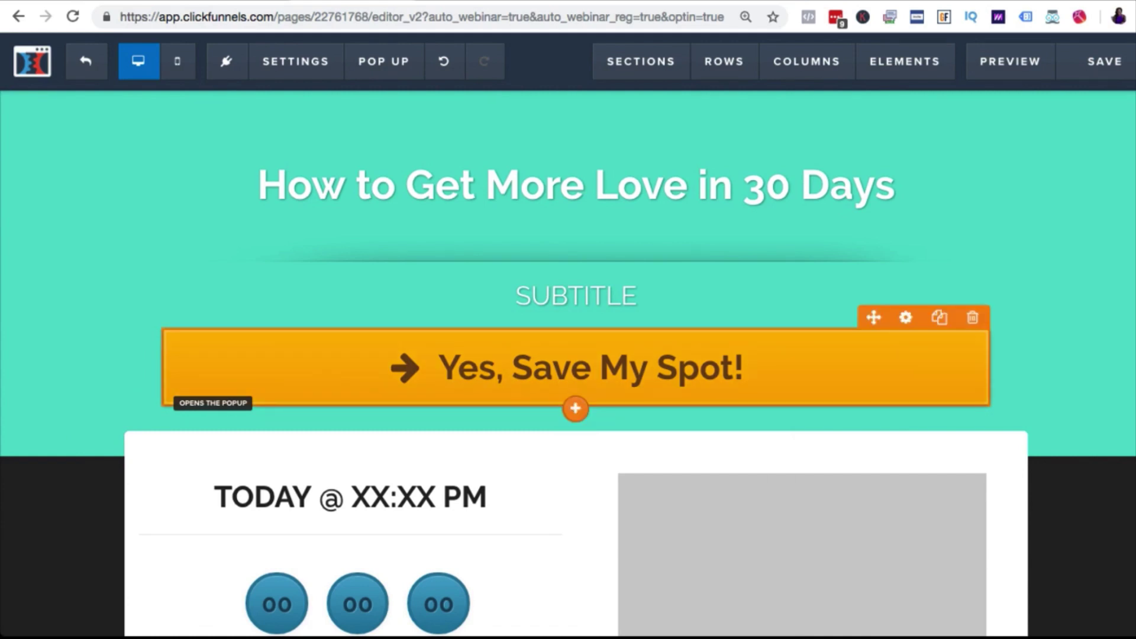
Replace the header's SUBTITLE placeholder with "Here is how you do it.".
scroll(569, 367, "down", 3)
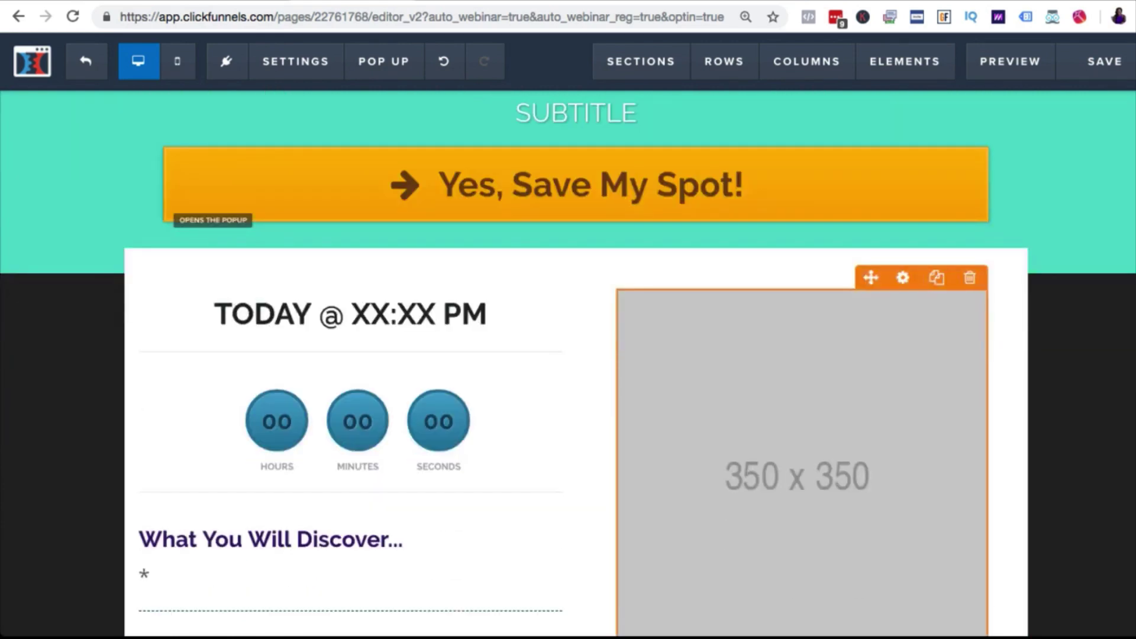
scroll(568, 364, "up", 1)
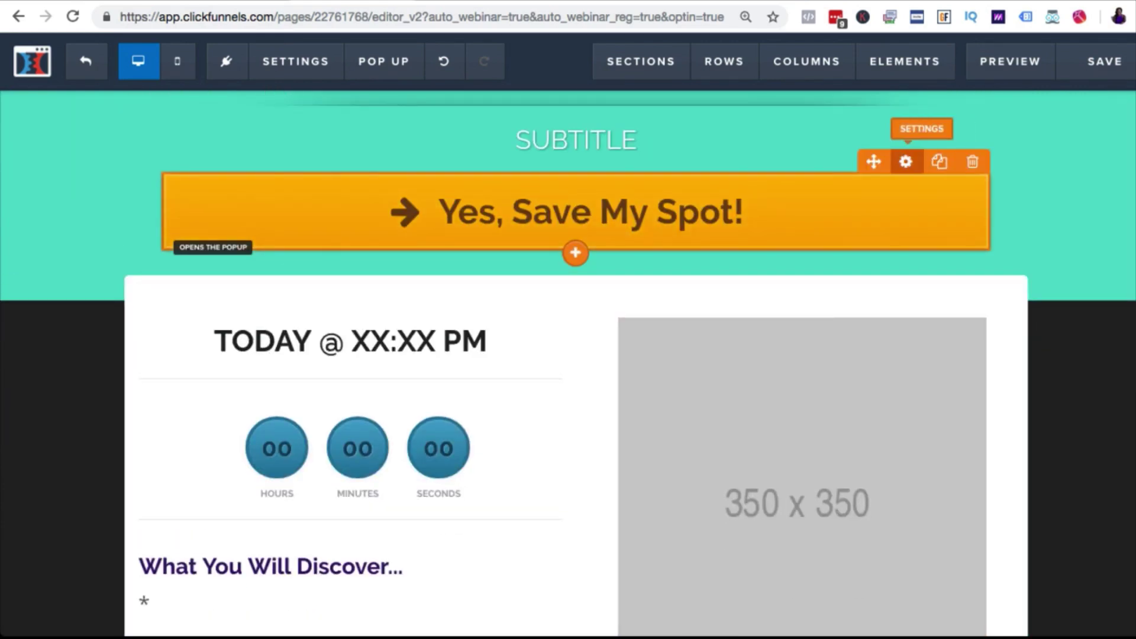
left_click(622, 140)
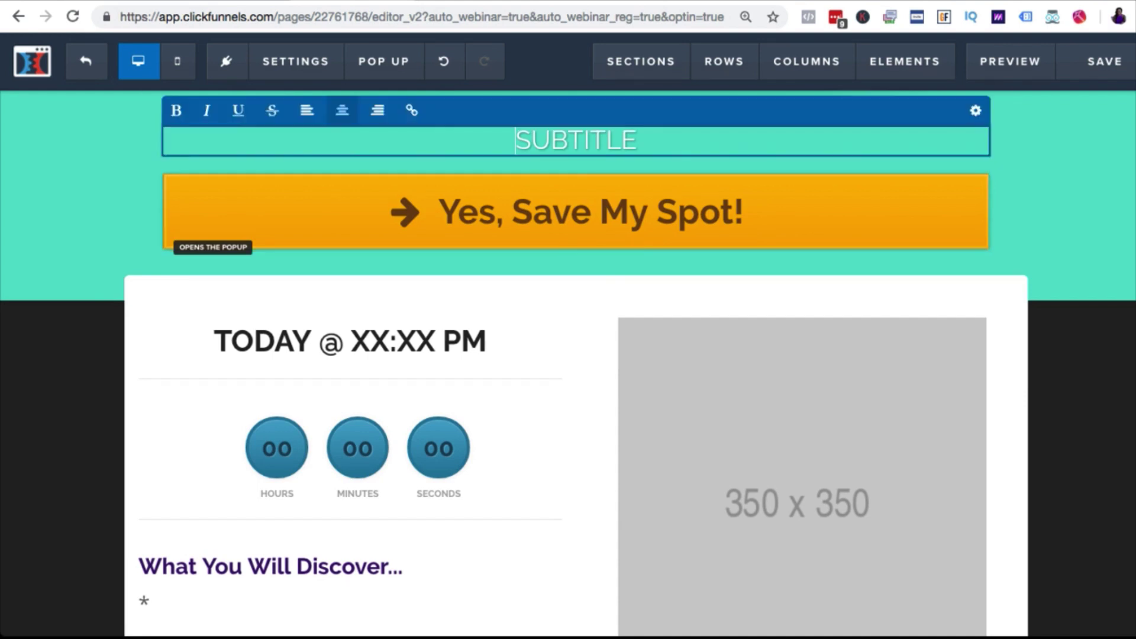
double_click(621, 141)
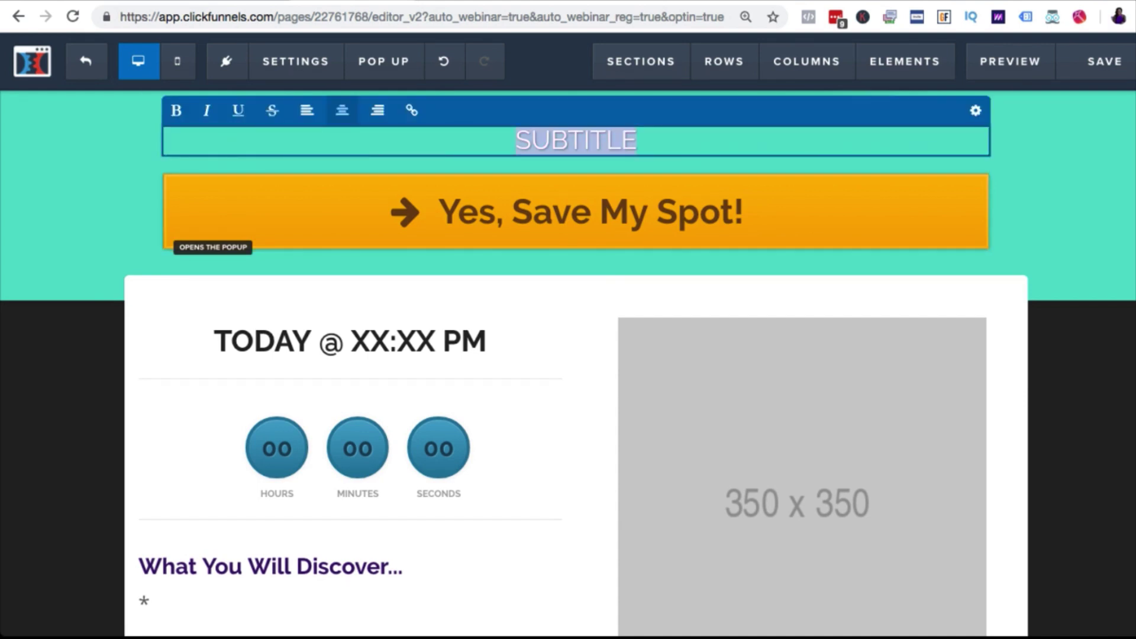
key("BackSpace")
type("This is th e")
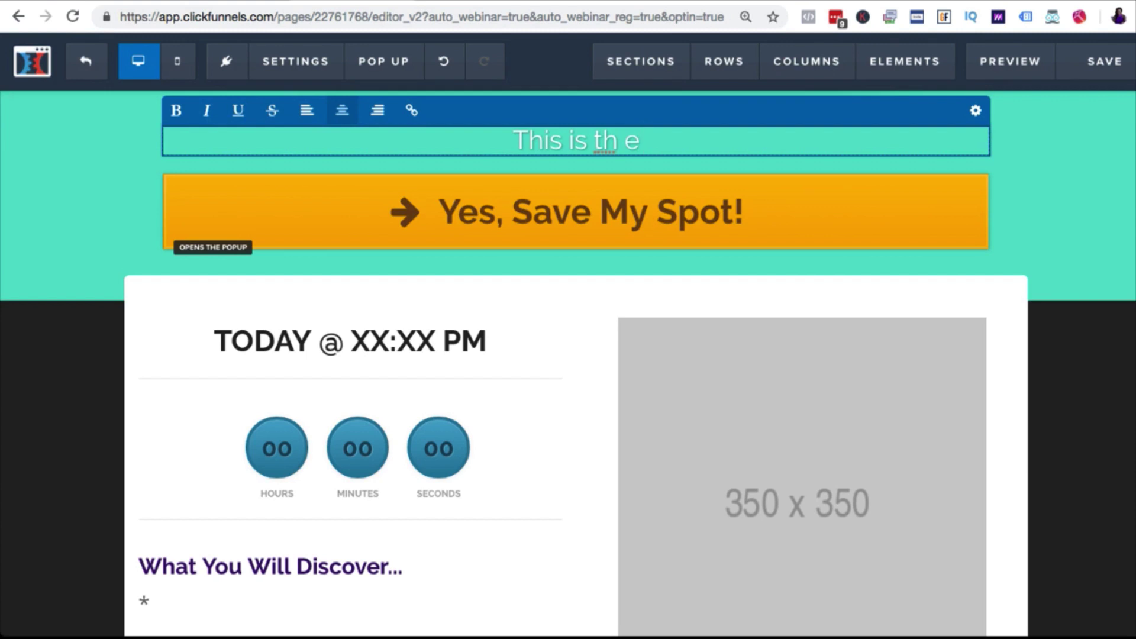
key("BackSpace")
key("BackSpace")
key("super+a")
type("Here is how you do it")
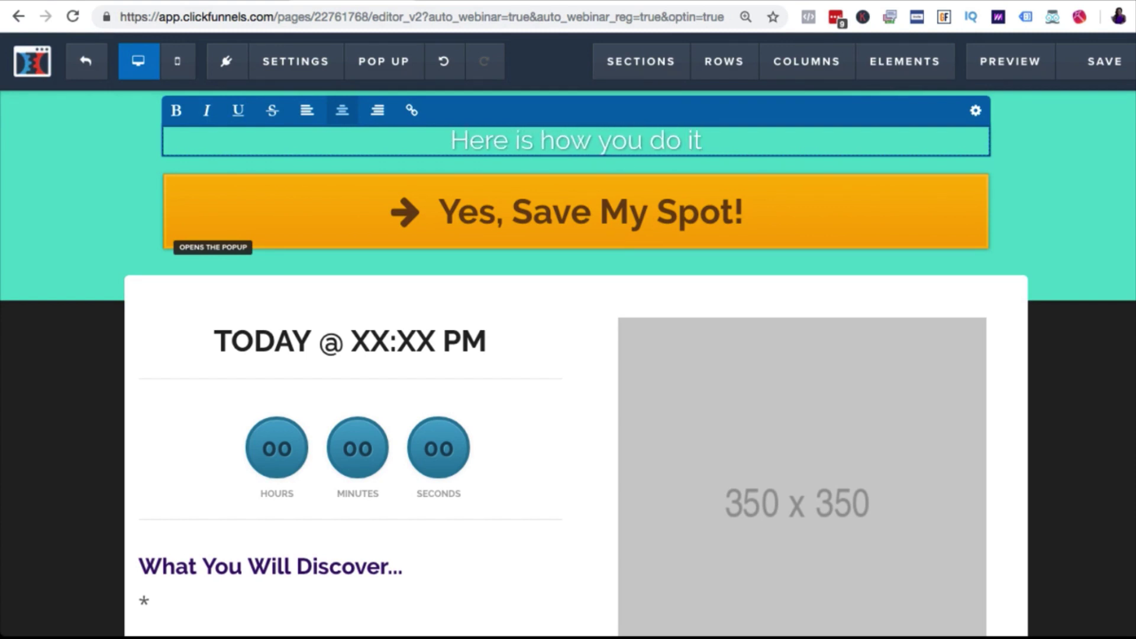
type(".")
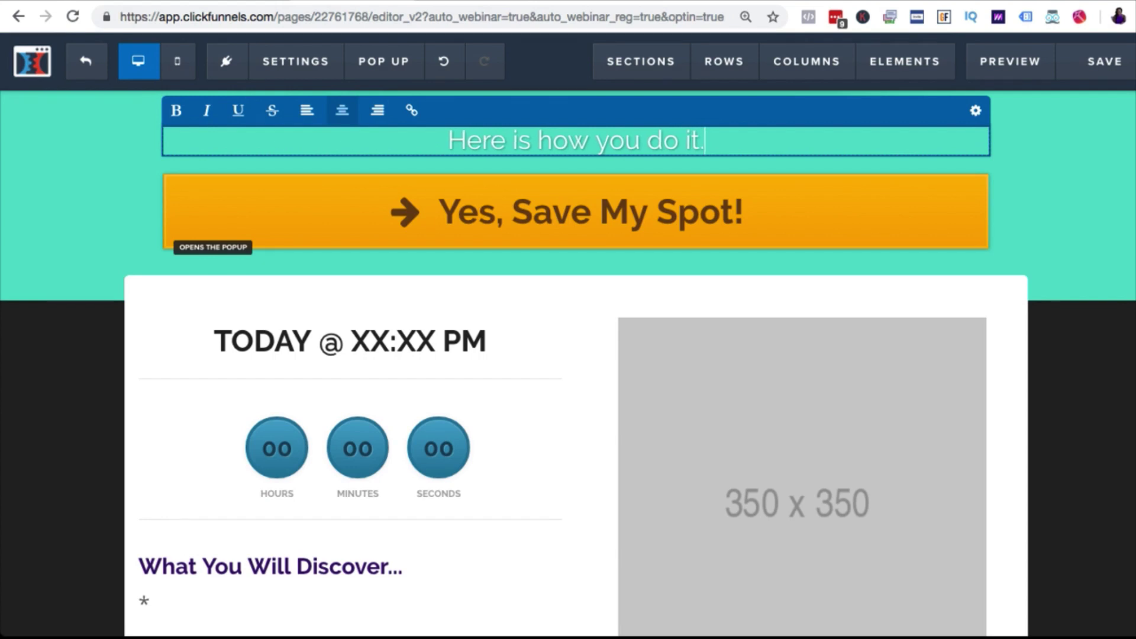
scroll(568, 320, "up", 3)
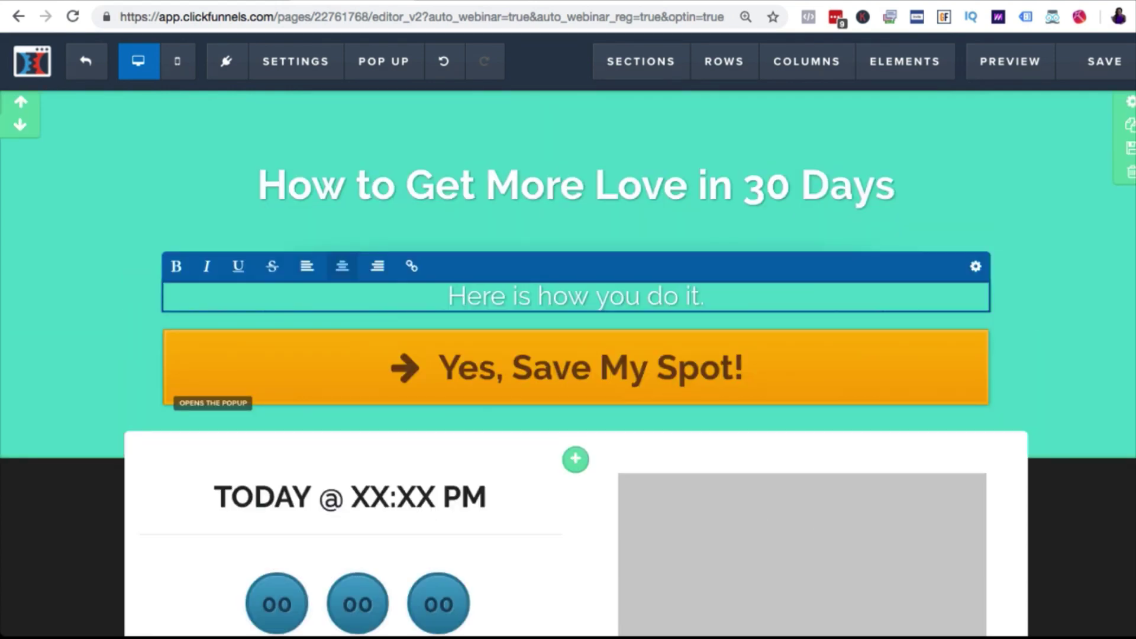
Examine the date and time element's settings and the page's webinar type and frequency options, leaving Every X Mins selected.
scroll(349, 367, "down", 3)
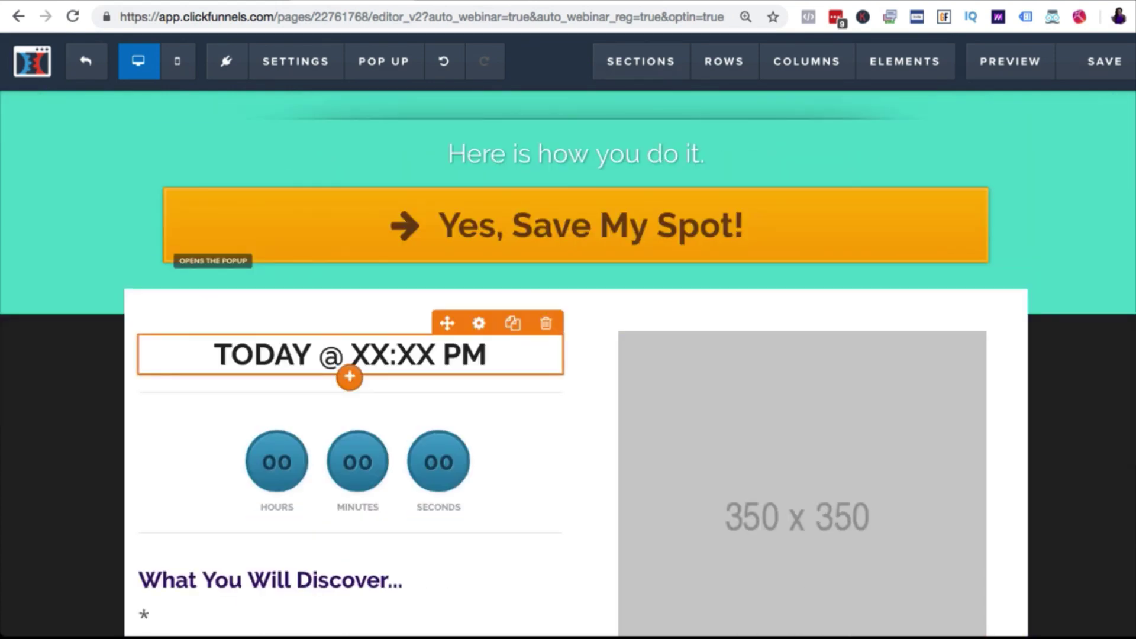
left_click(479, 323)
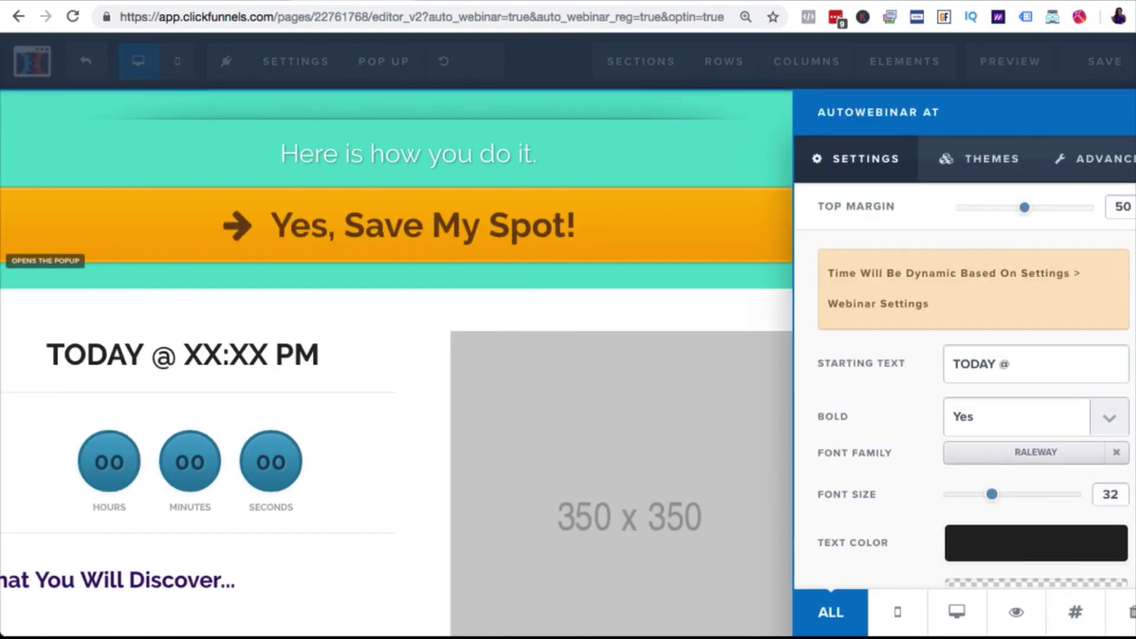
left_click(295, 61)
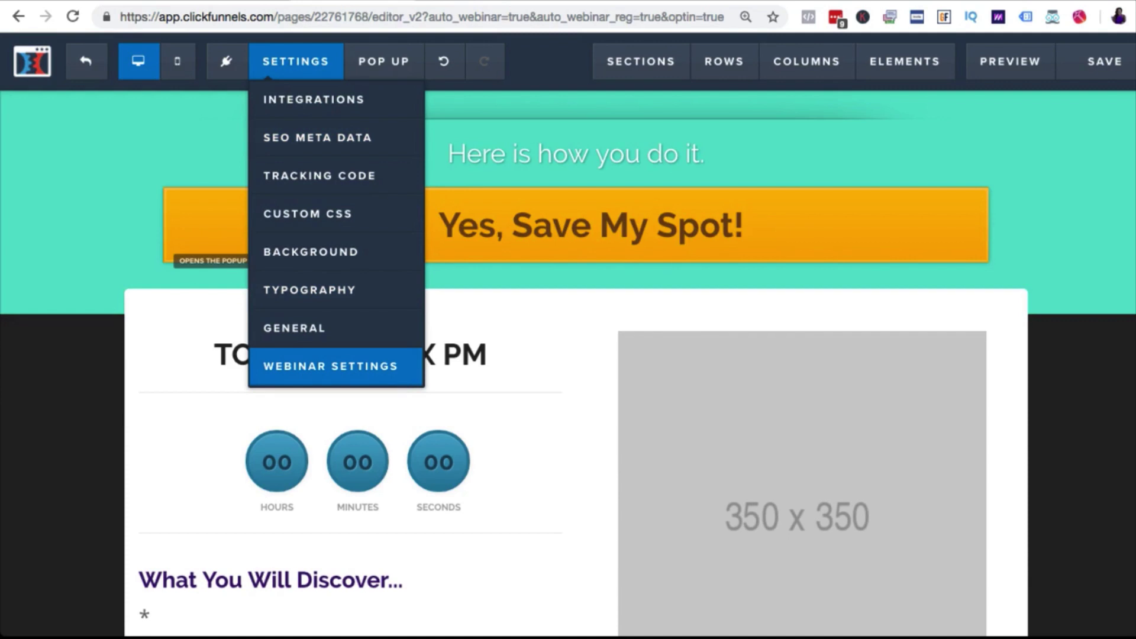
left_click(330, 366)
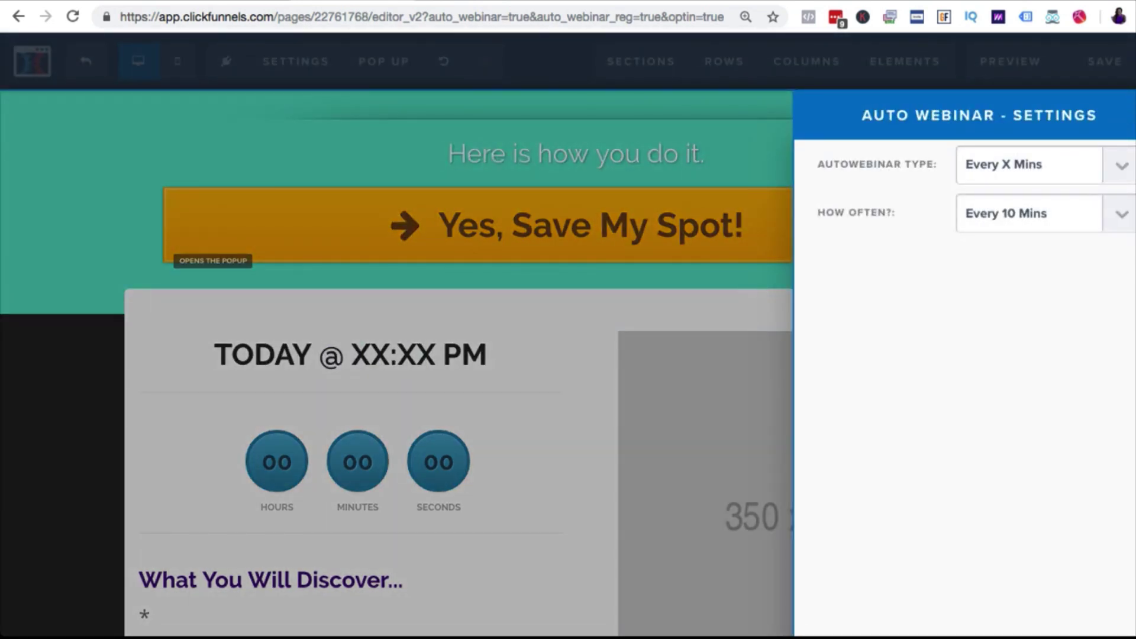
left_click(1030, 213)
left_click(1030, 213)
left_click(1030, 165)
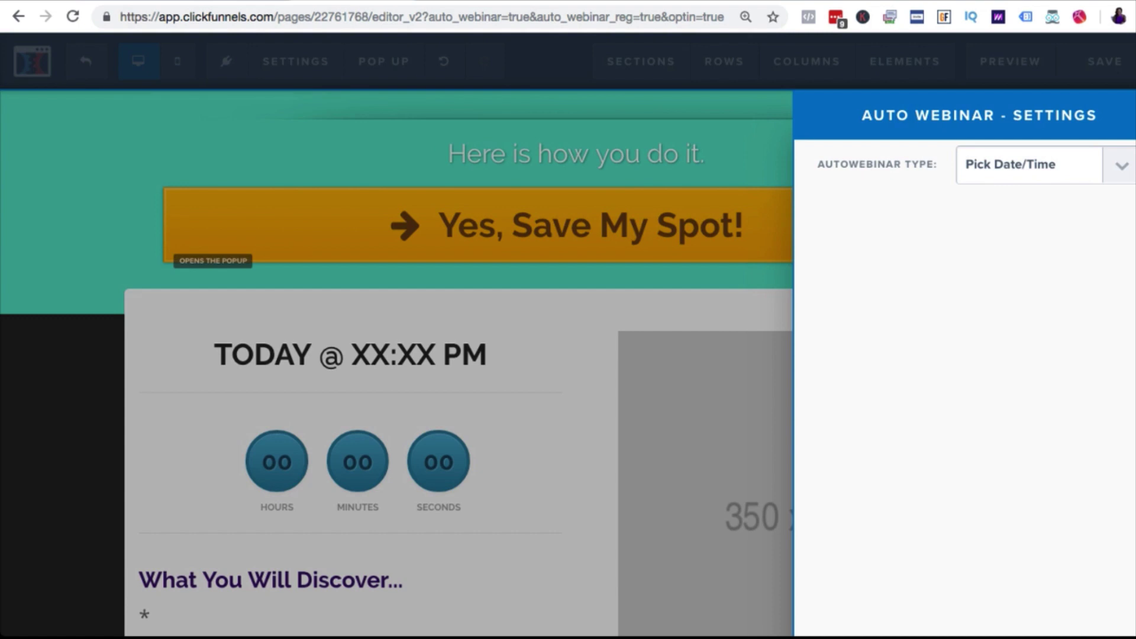
key("Up")
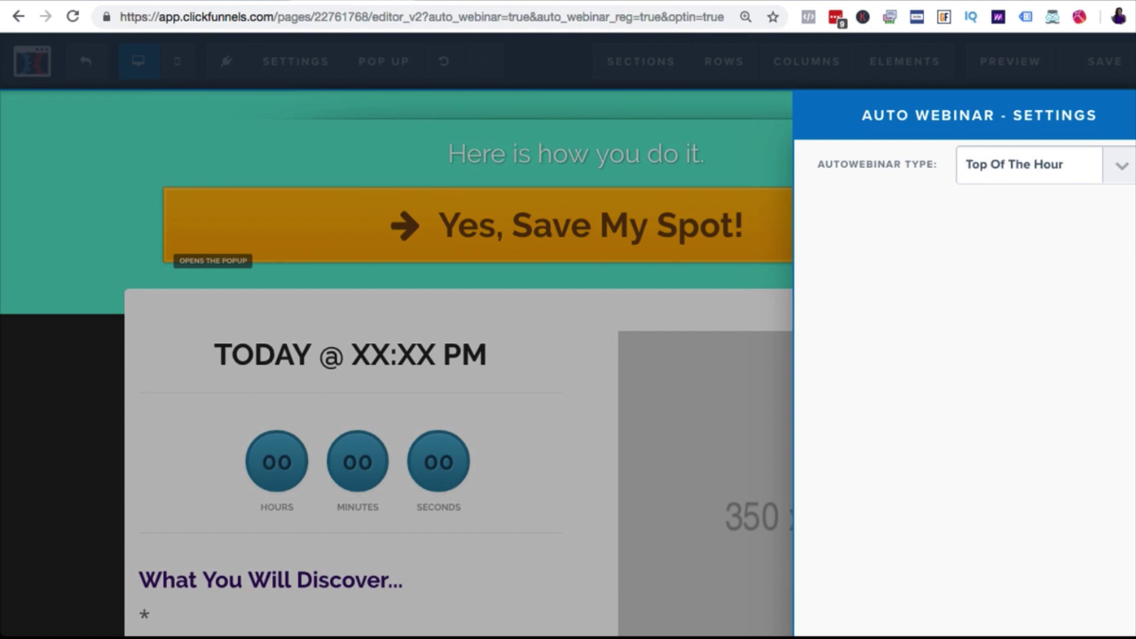
key("Up")
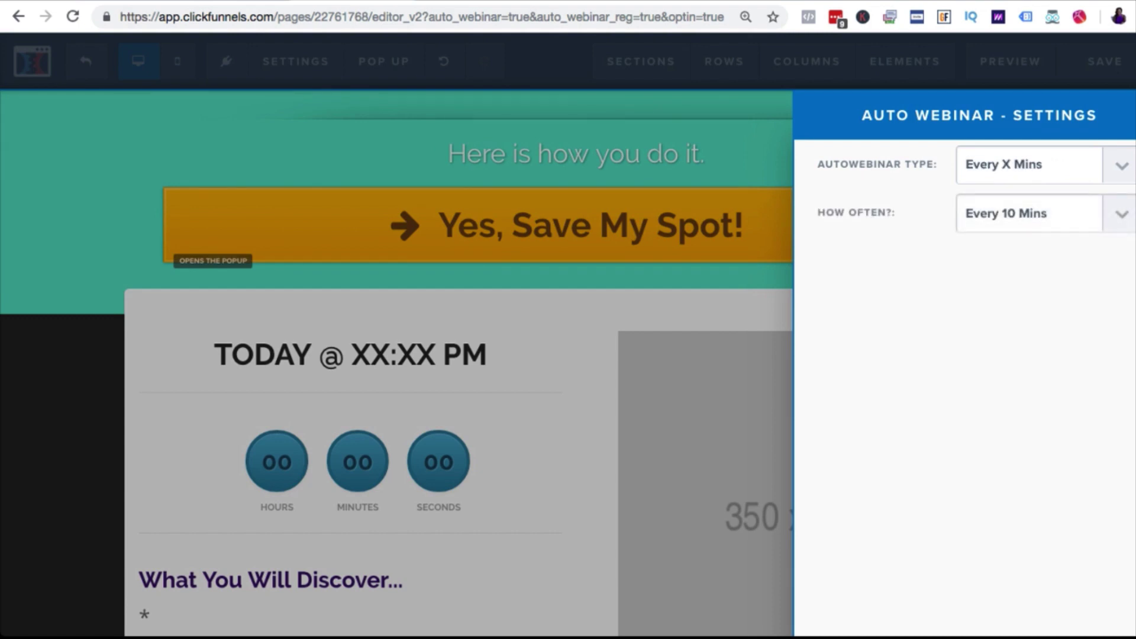
key("Escape")
Replace the 350 x 350 placeholder image with the portrait photo of the woman on the balcony from the uploaded images library.
left_click(902, 318)
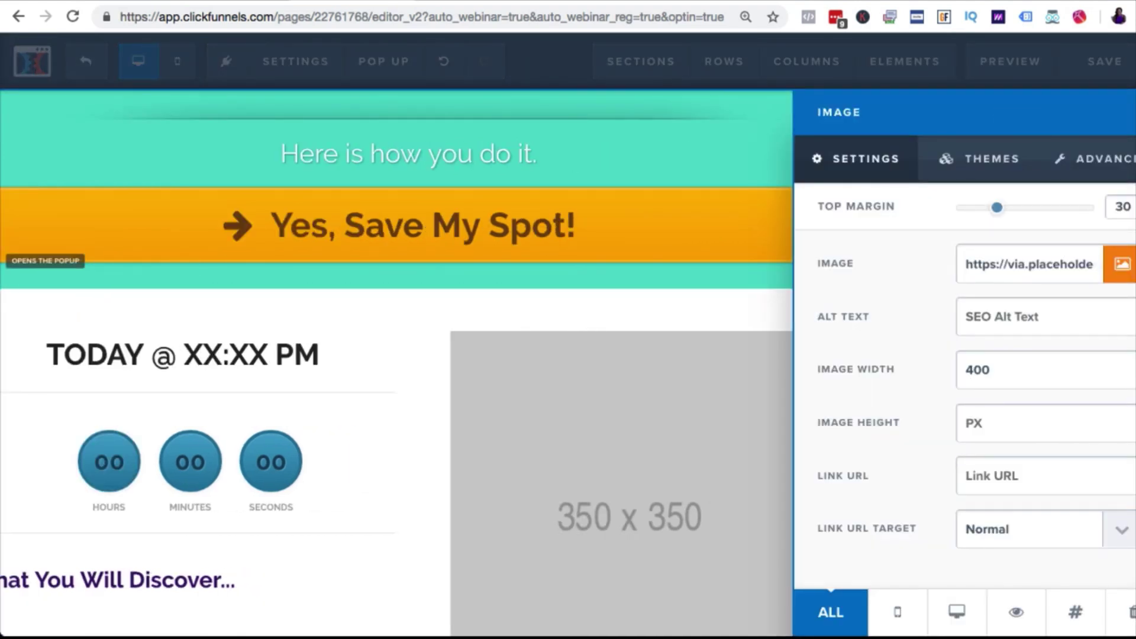
left_click(1122, 264)
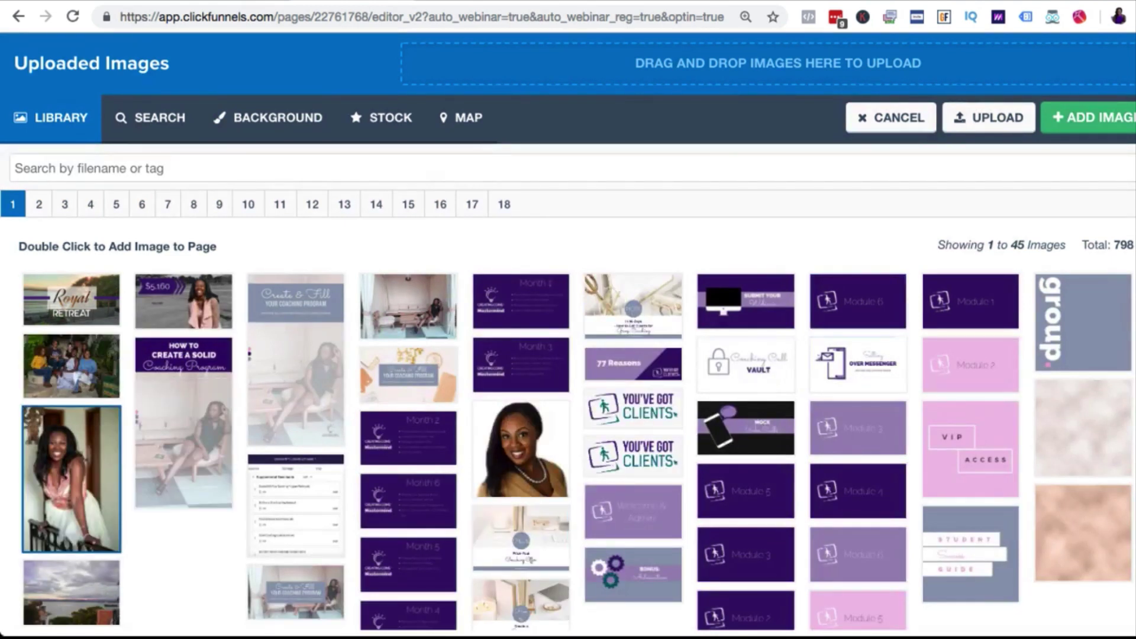
double_click(72, 479)
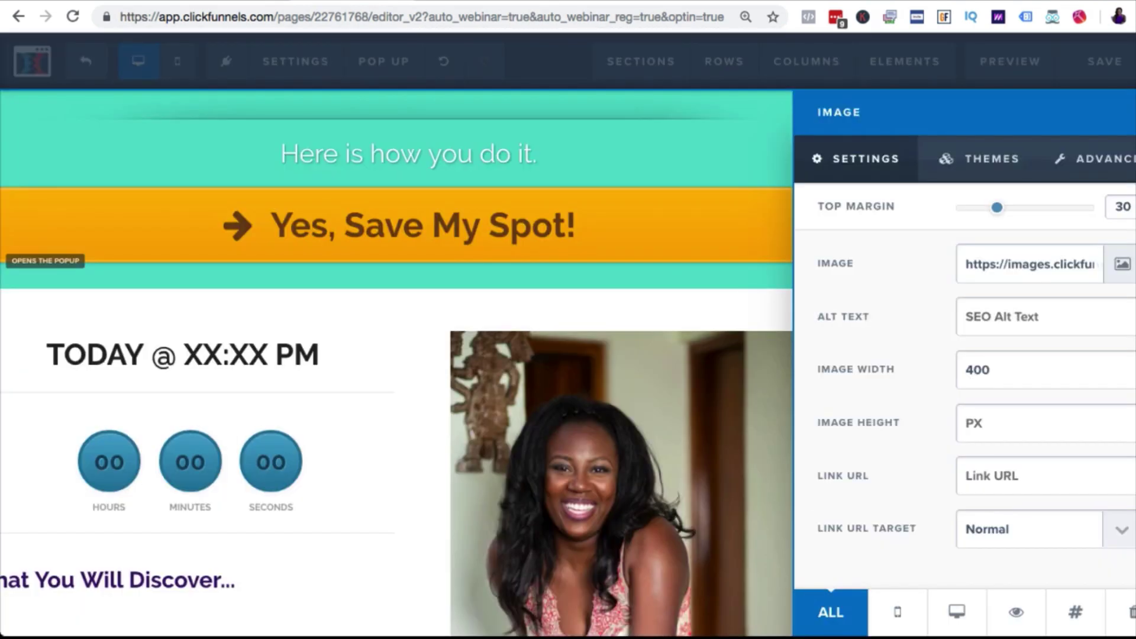
Review the registration page's SEO meta data, checking the title, description, keywords, author and social image fields.
scroll(568, 364, "down", 7)
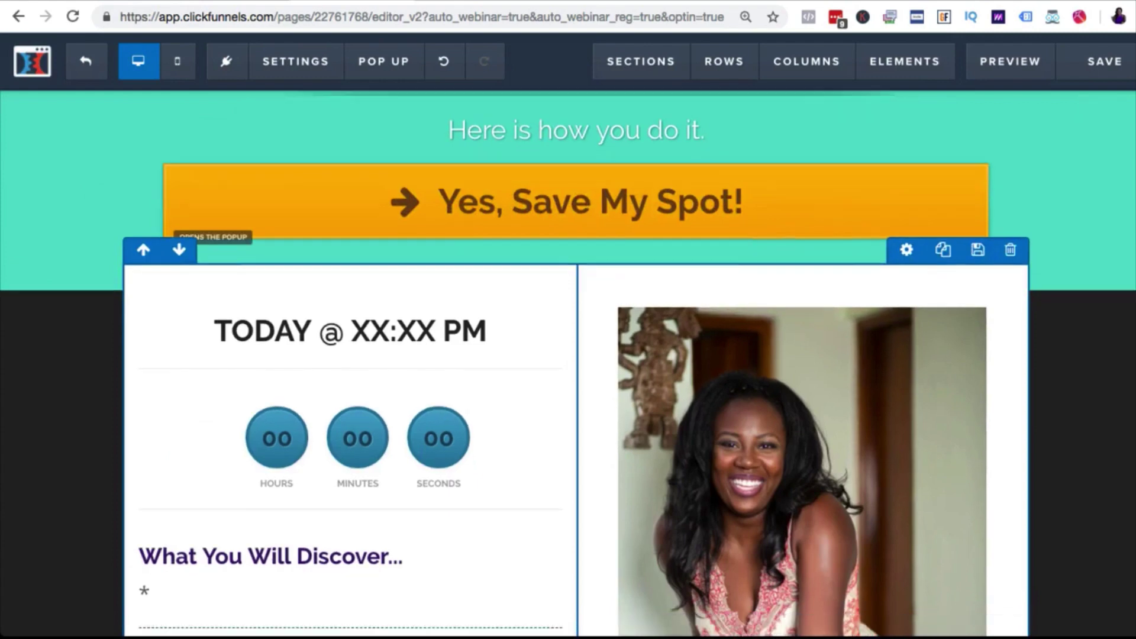
scroll(568, 364, "down", 10)
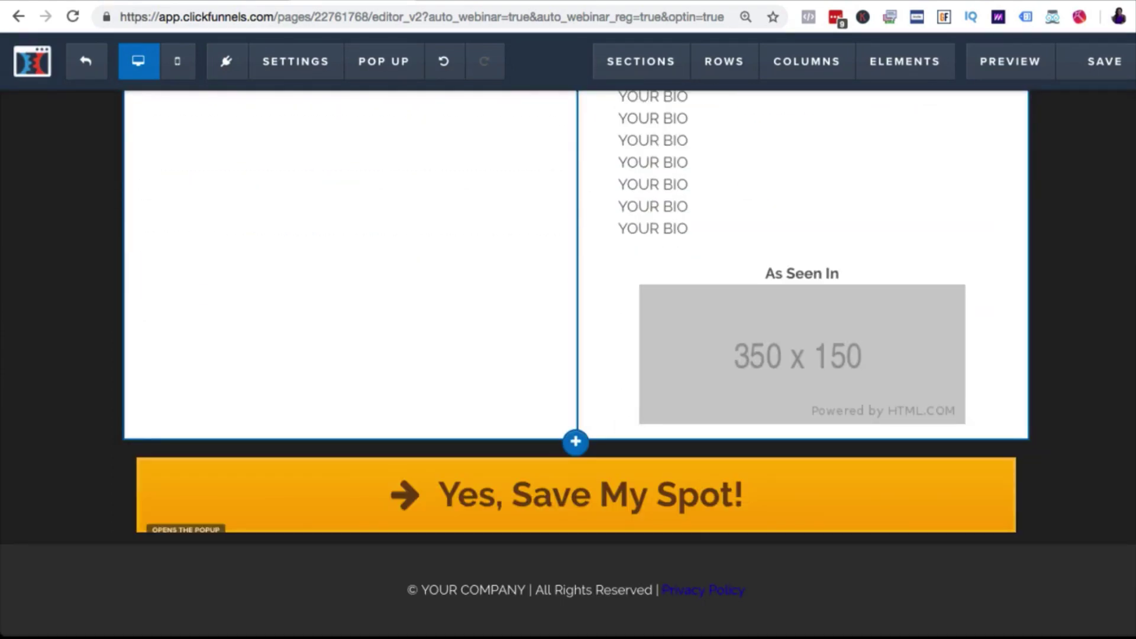
mouse_move(296, 60)
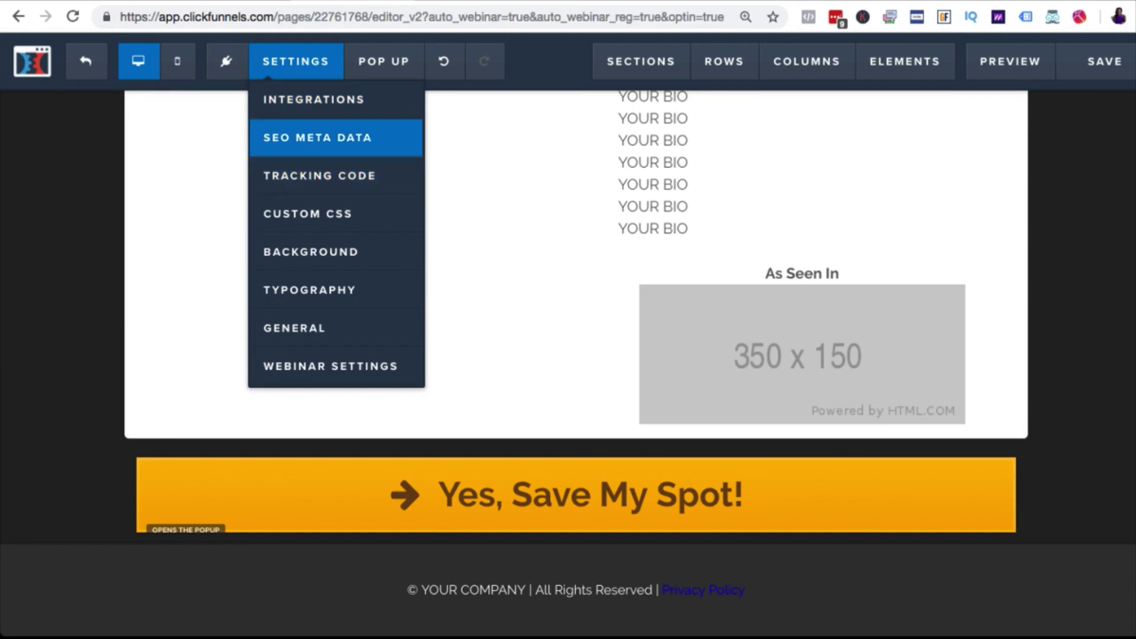
left_click(318, 137)
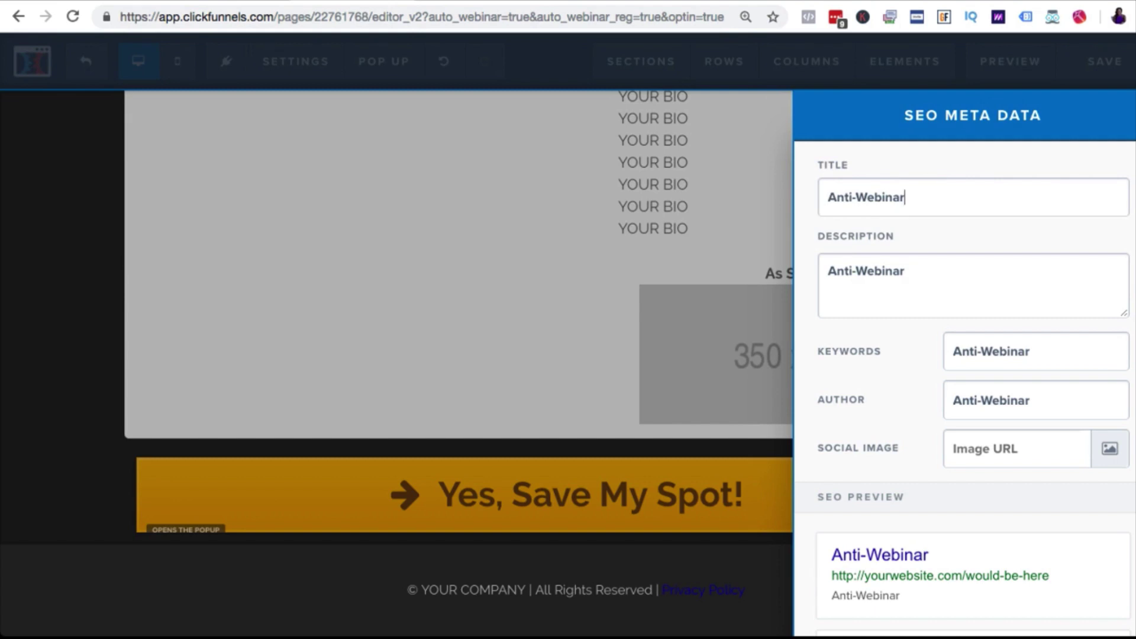
left_click(906, 271)
left_click_drag(1030, 351, 981, 351)
double_click(1005, 401)
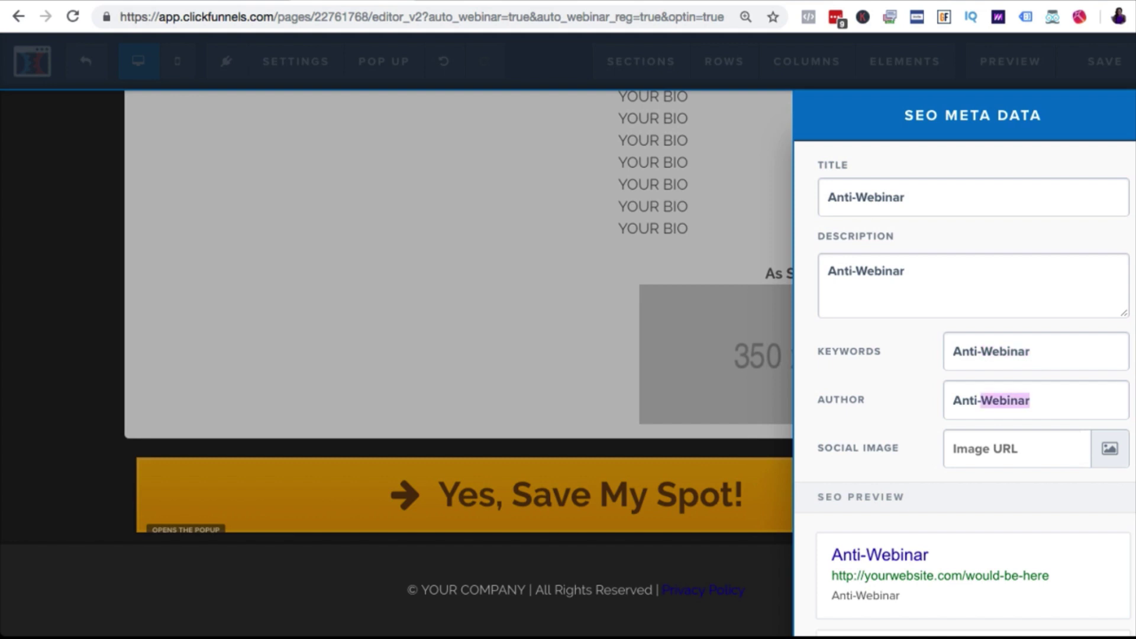
left_click(985, 448)
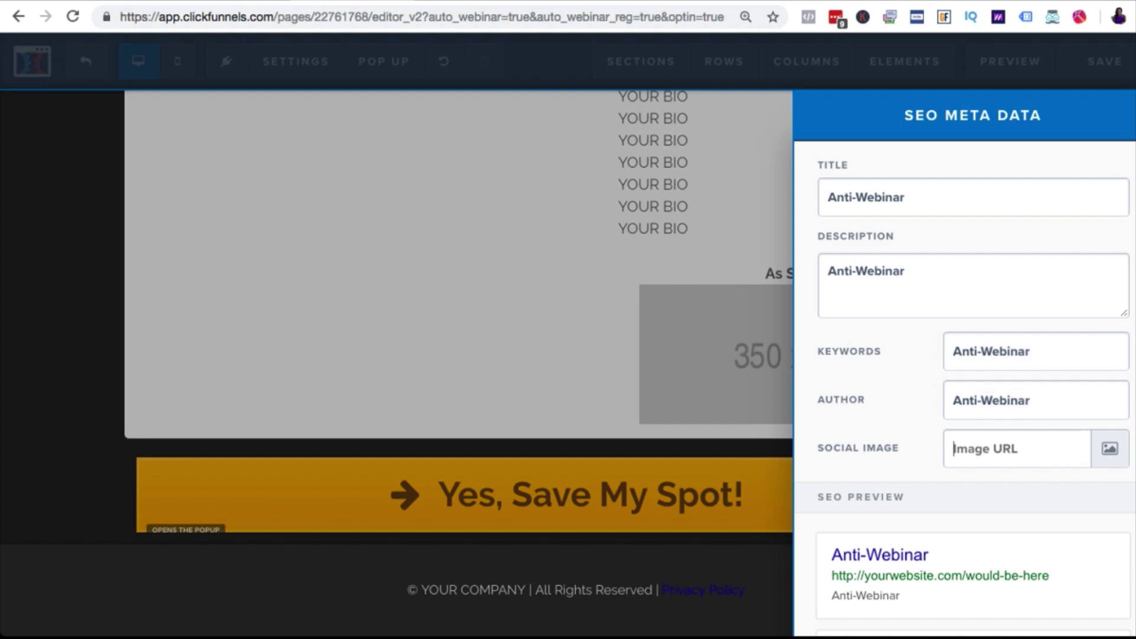
scroll(965, 363, "down", 2)
key("Escape")
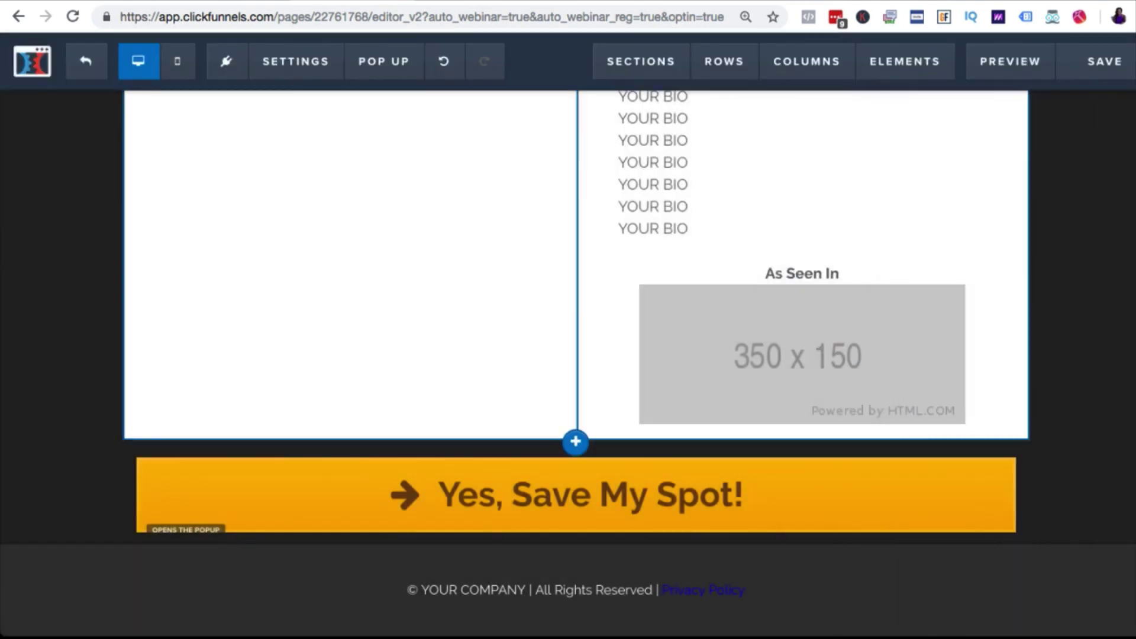
Review the registration page's general settings and display its "Save Your Spot Here" popup.
scroll(568, 355, "up", 5)
mouse_move(296, 61)
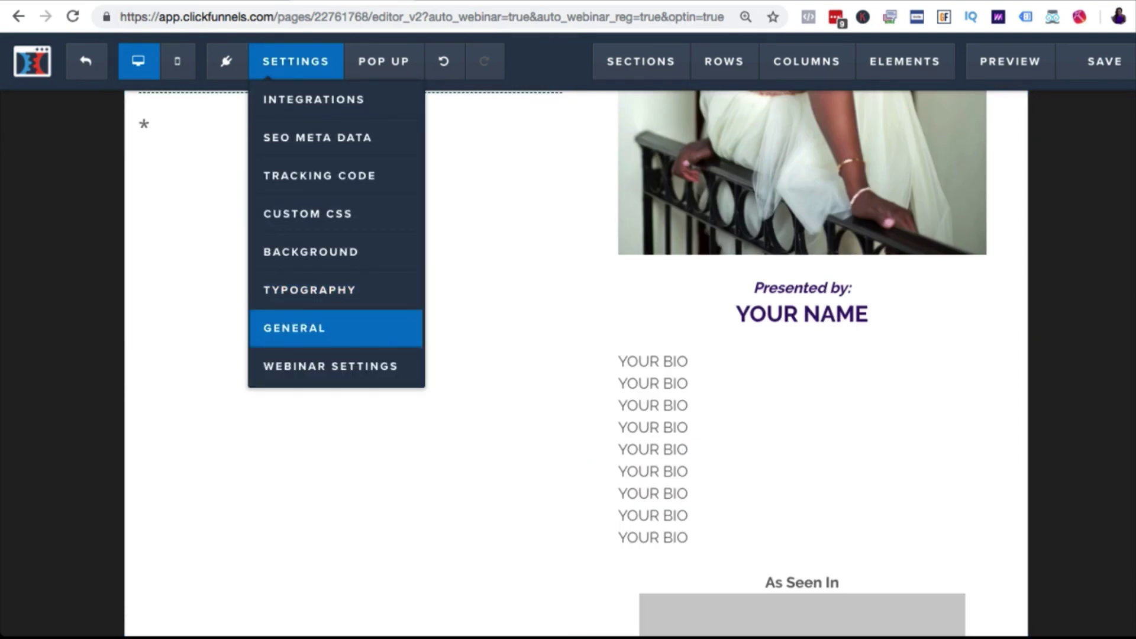
left_click(294, 328)
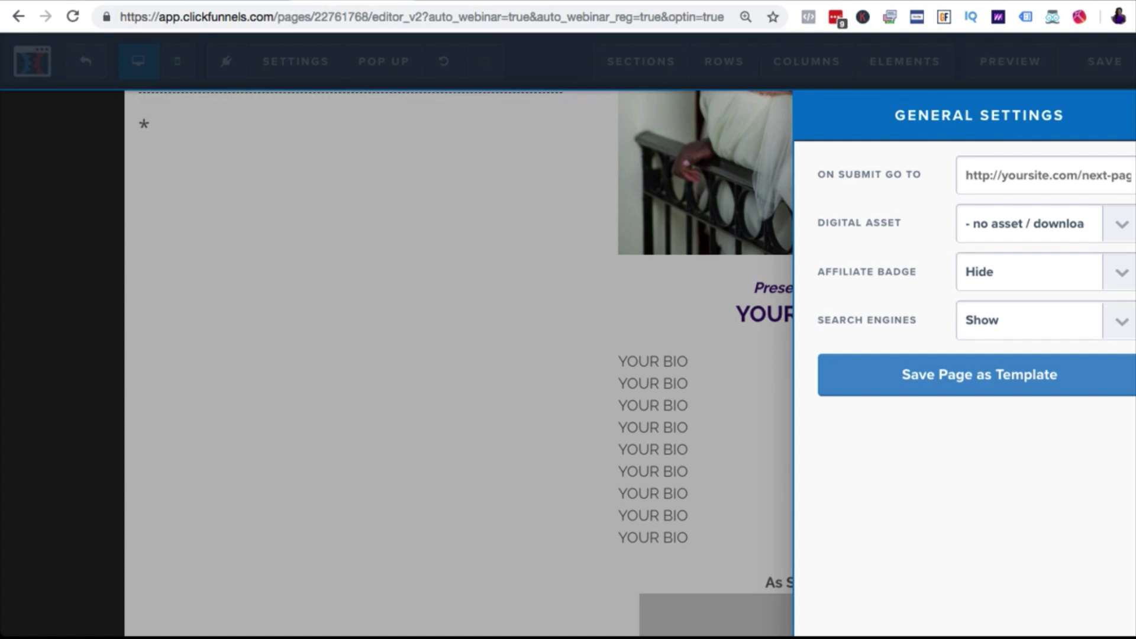
key("Escape")
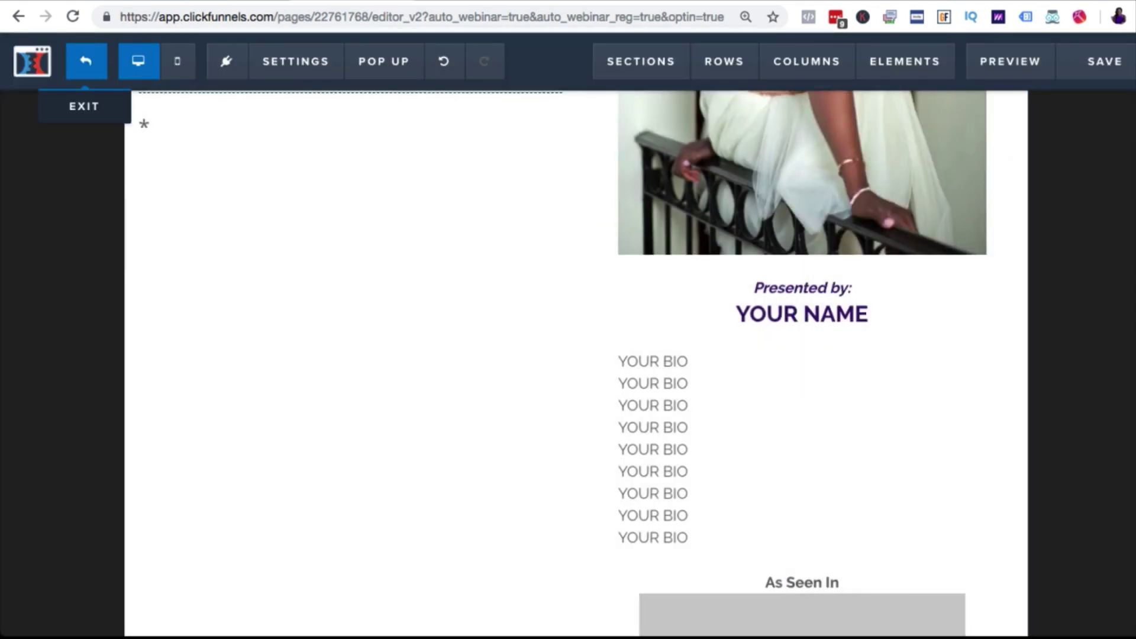
mouse_move(384, 61)
left_click(409, 100)
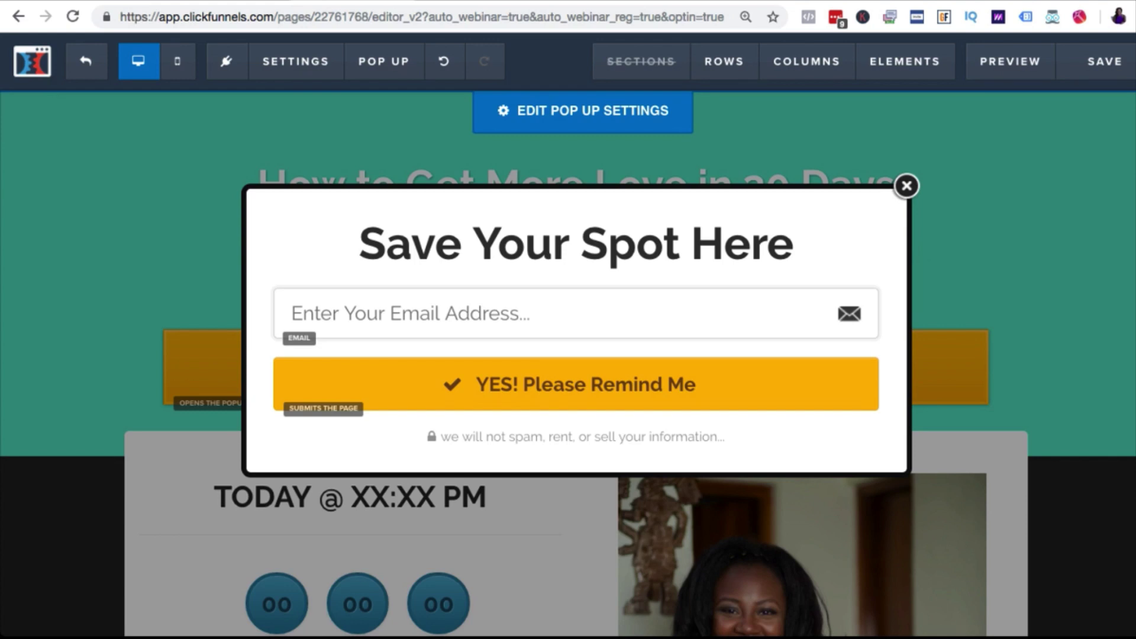
Exit the registration page editor and open the funnel's Webinar Countdown page for editing.
left_click(86, 61)
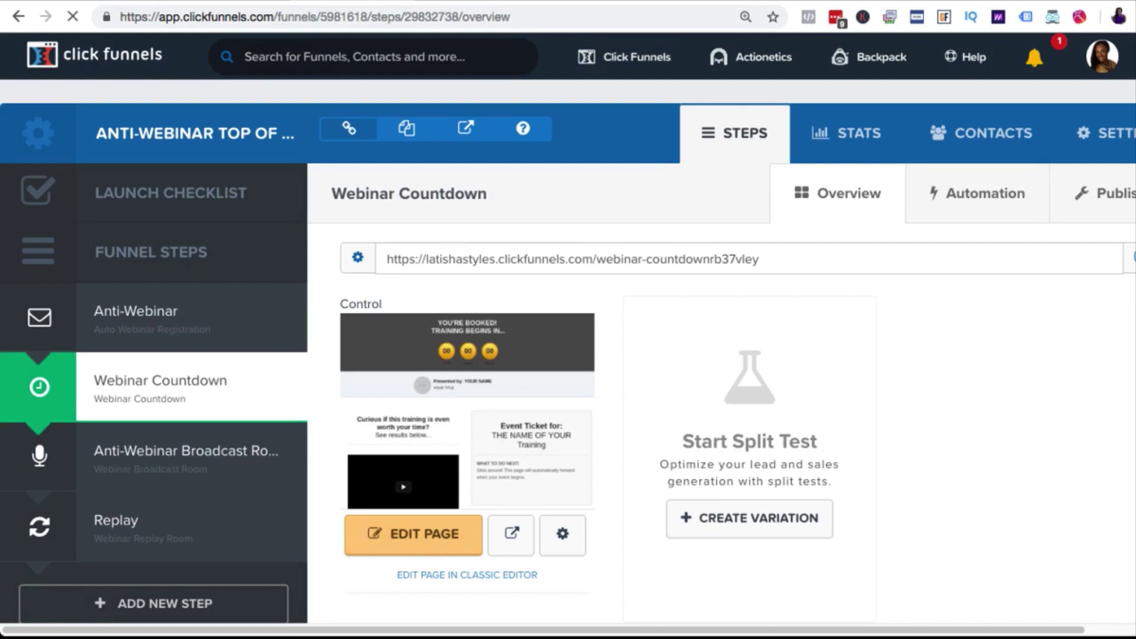
left_click(412, 533)
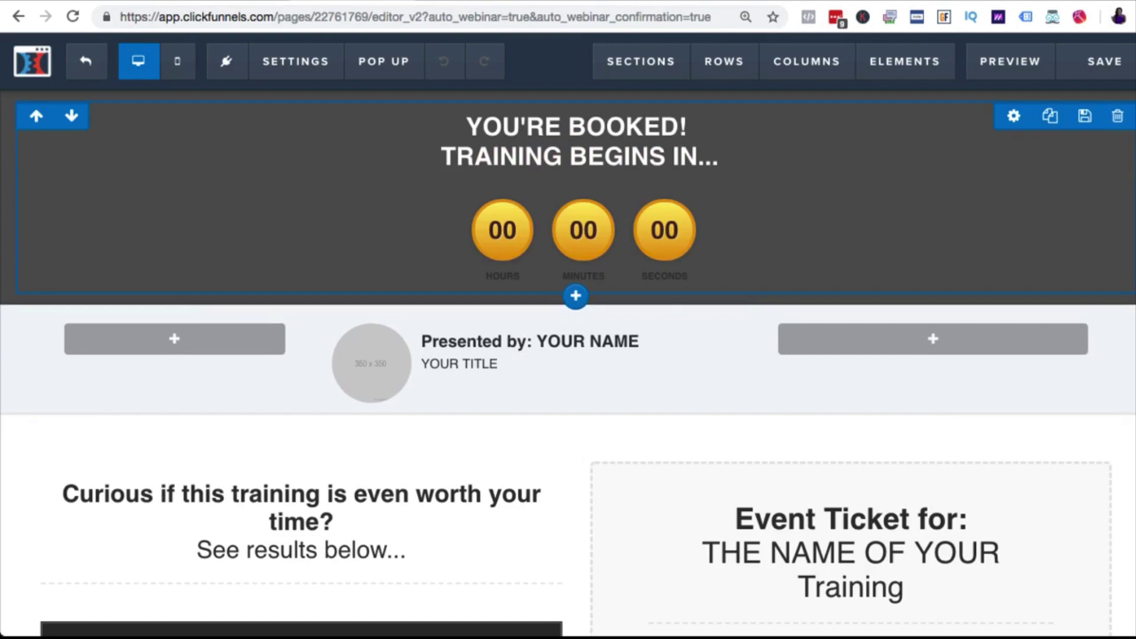
mouse_move(296, 61)
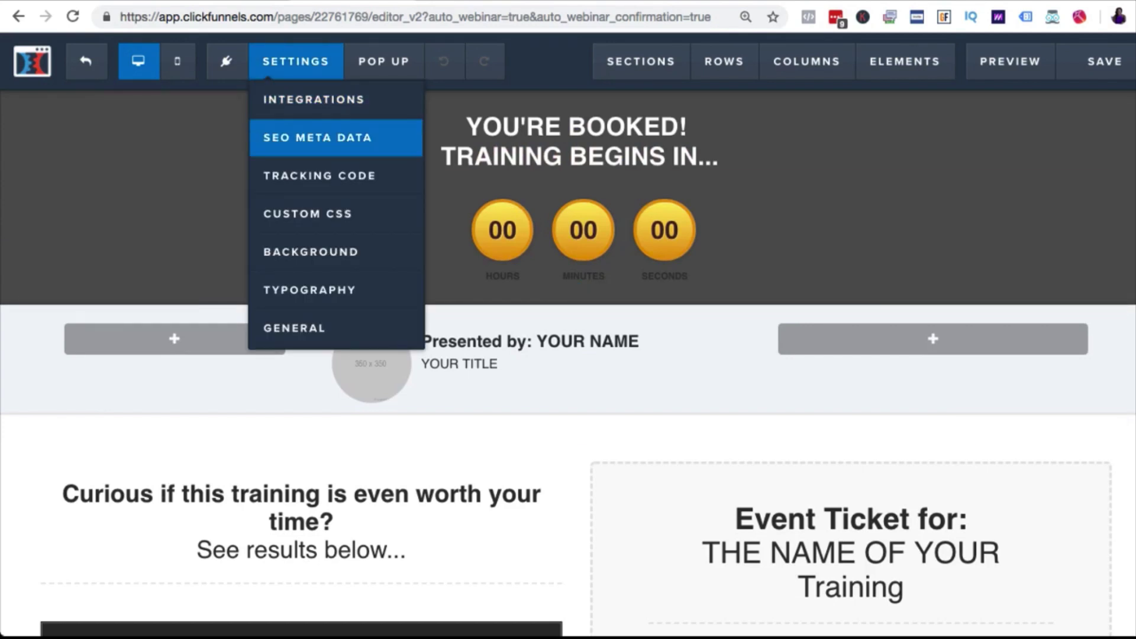
Review the countdown page's SEO meta data title and description.
left_click(317, 137)
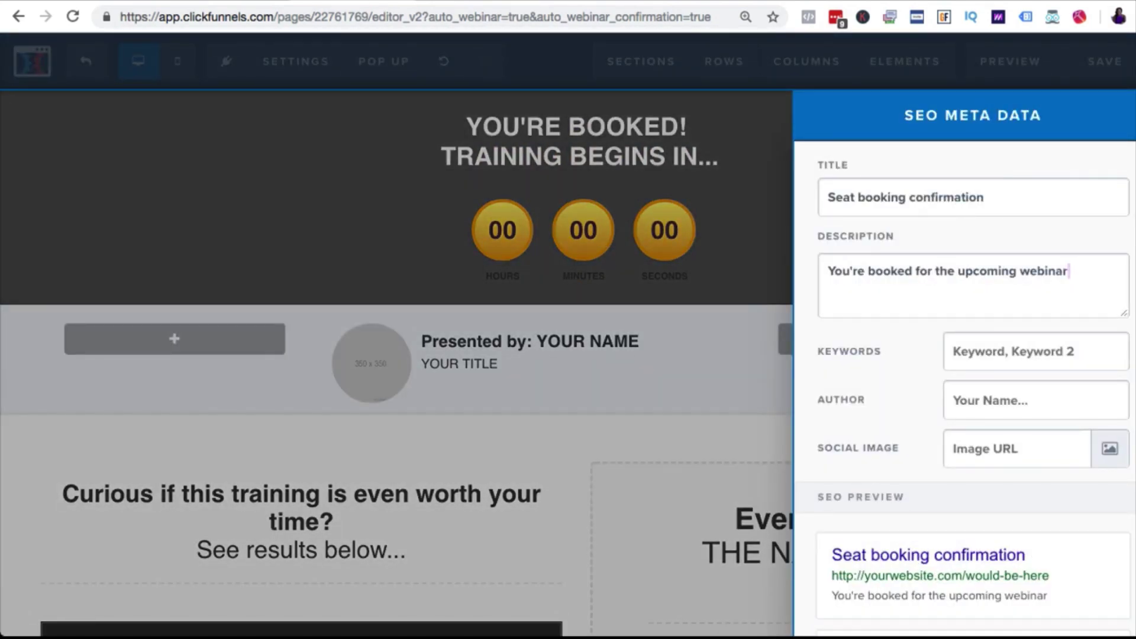
key("super+a")
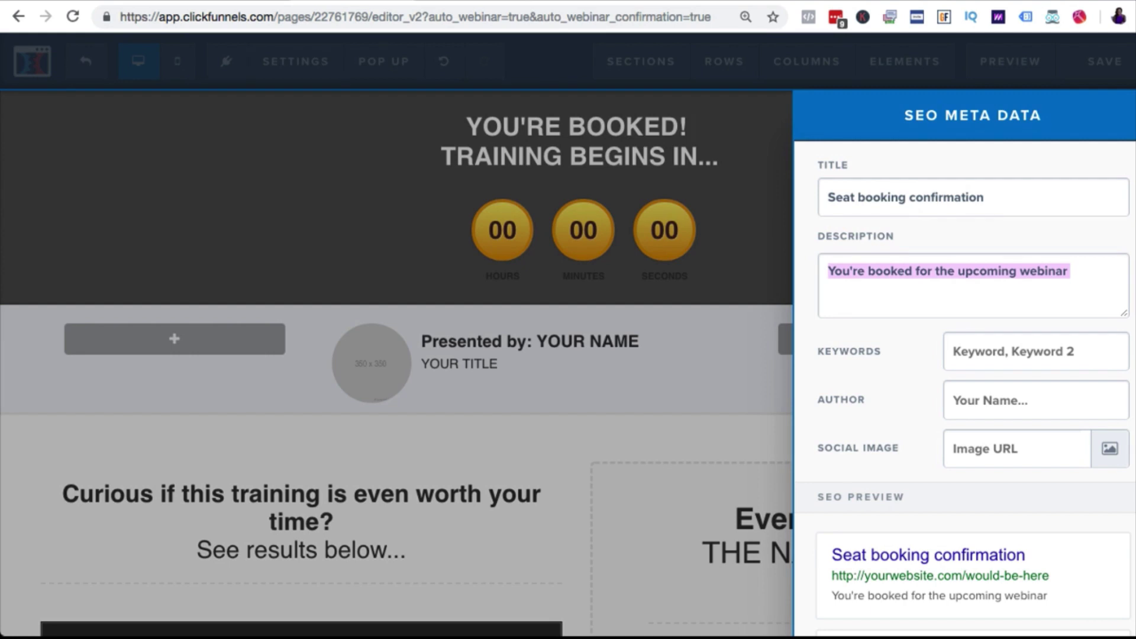
left_click(752, 249)
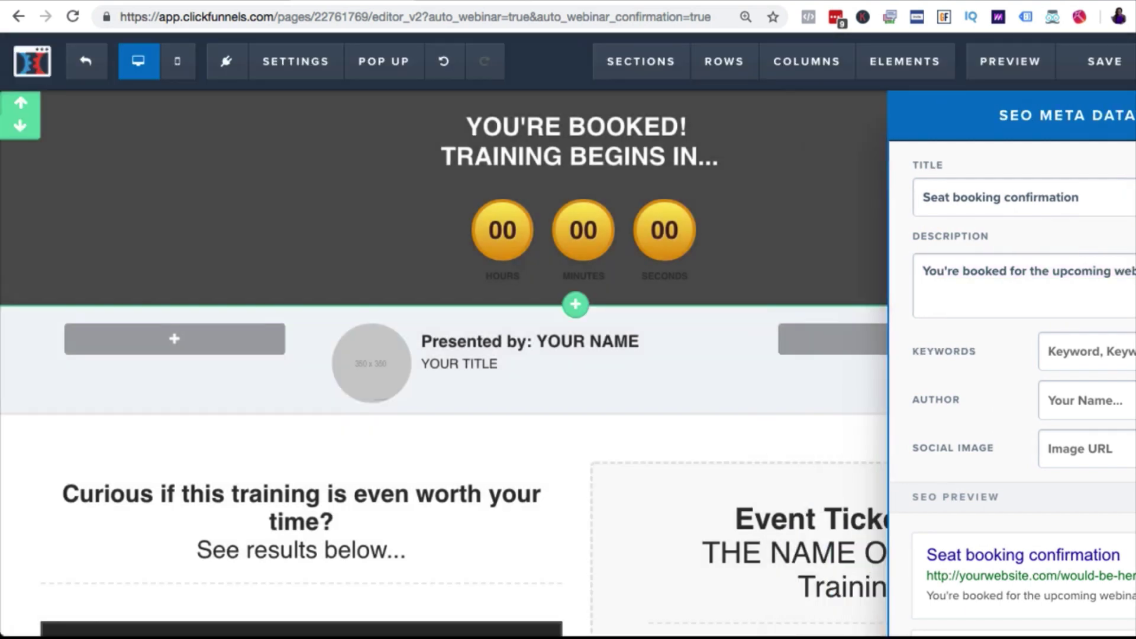
Add a new full-page section with a three-column row beneath the teal three-video section.
scroll(568, 361, "down", 1)
scroll(711, 355, "down", 10)
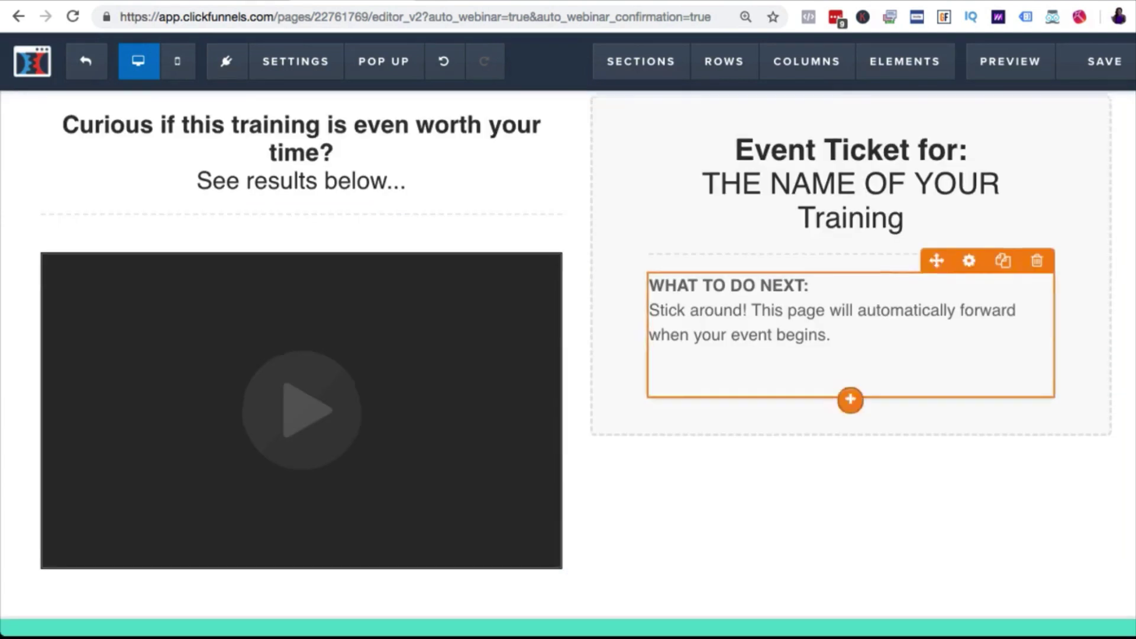
scroll(575, 384, "down", 2)
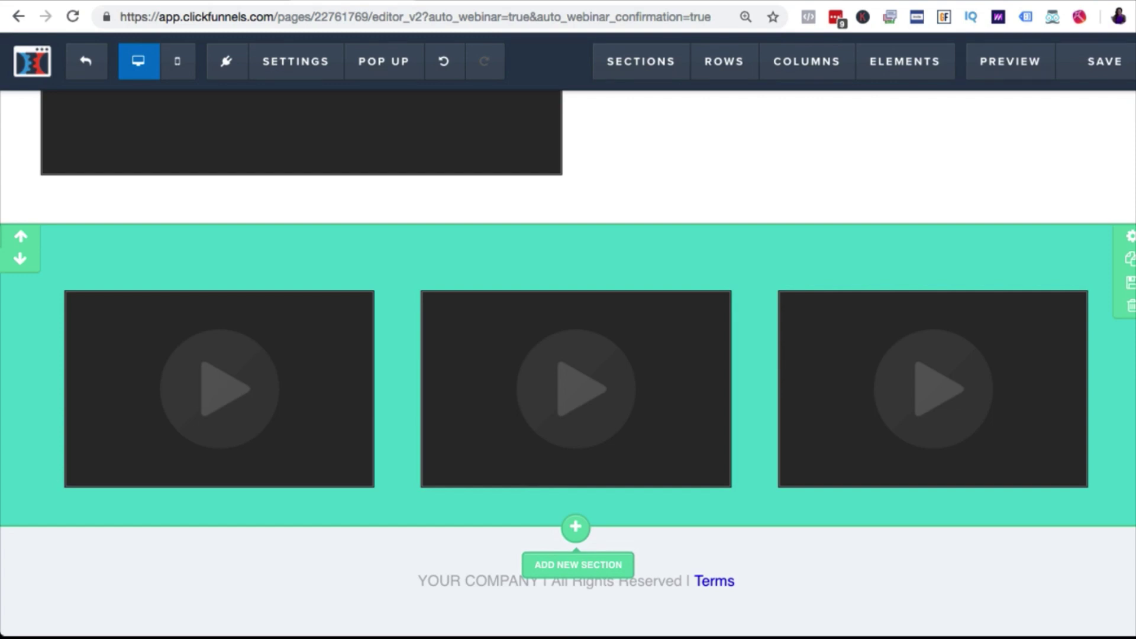
left_click(575, 527)
left_click(822, 144)
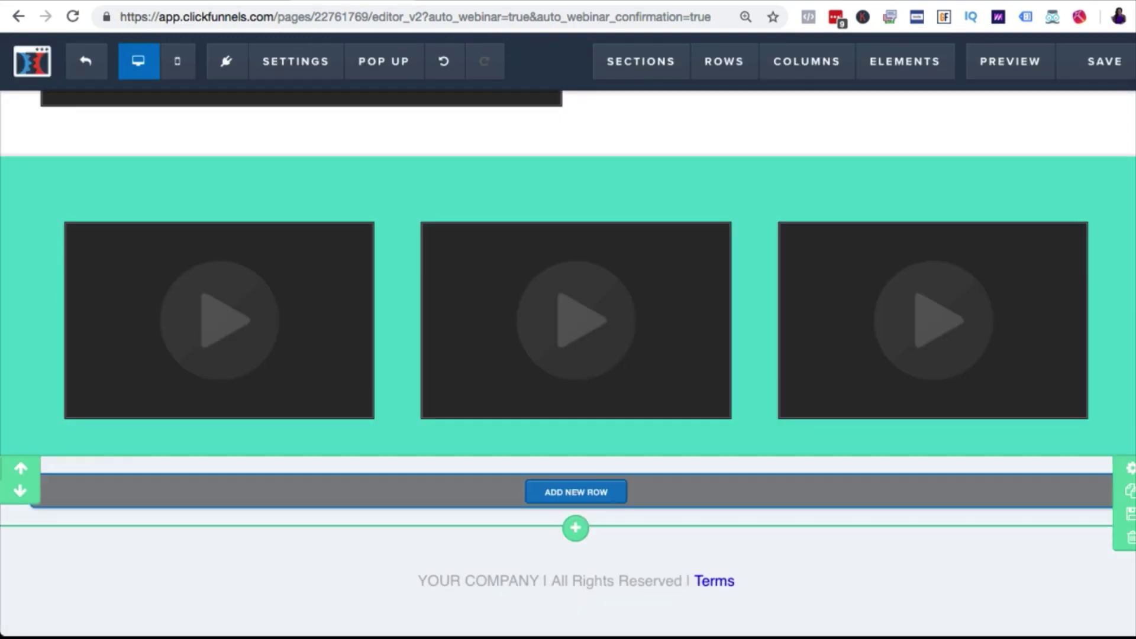
left_click(576, 492)
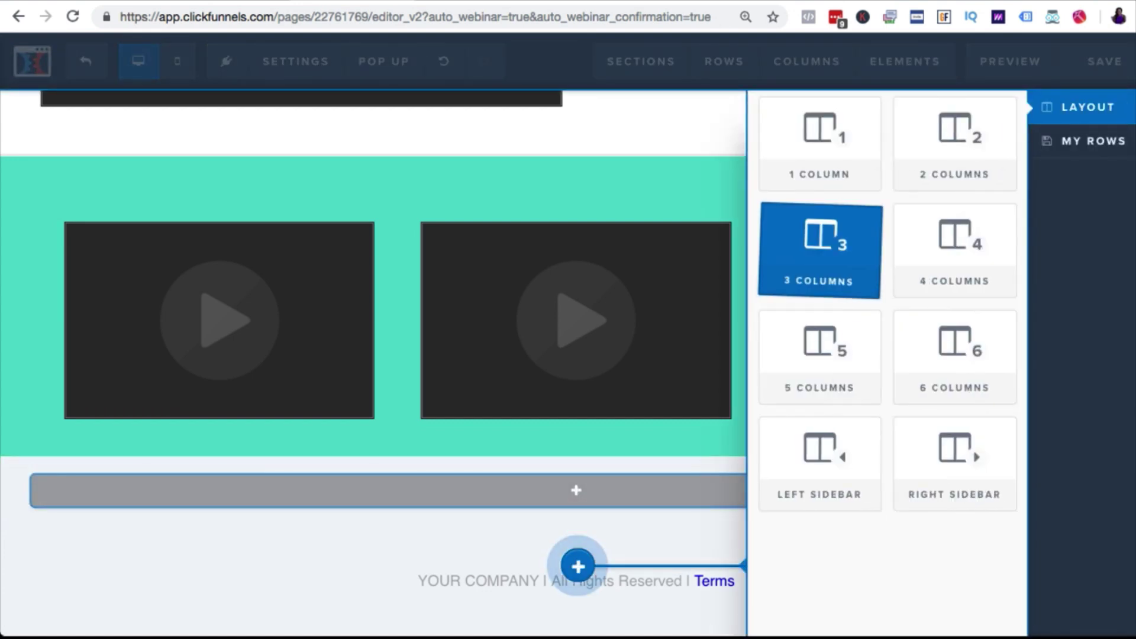
left_click(820, 250)
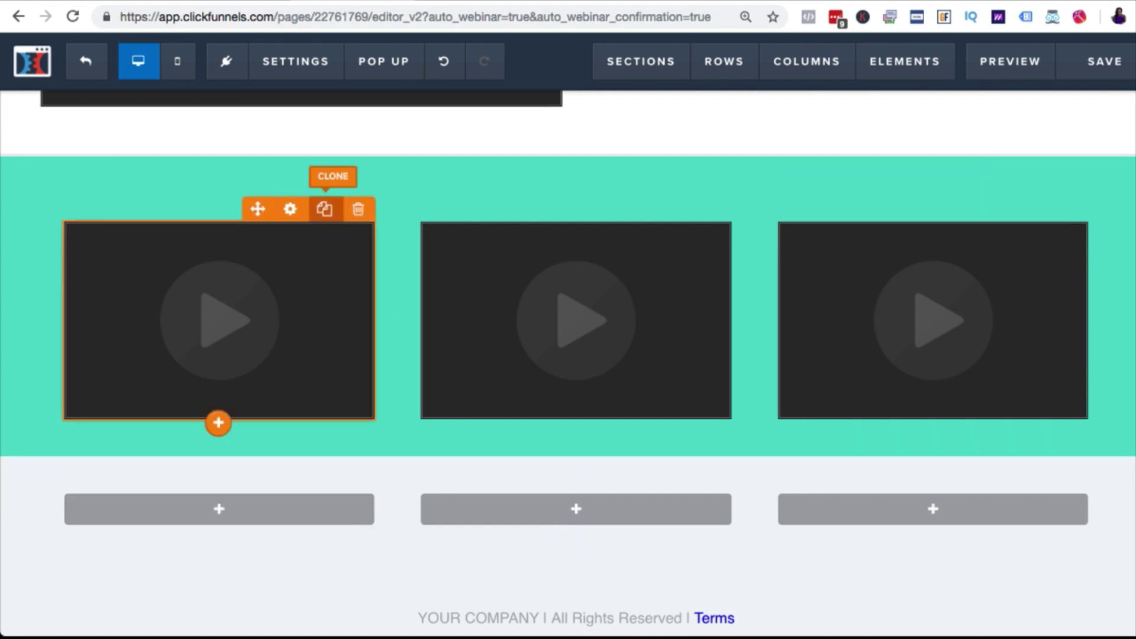
Clone the first teal-section video into the new row and fill all three of its columns with copies.
left_click(325, 209)
scroll(324, 209, "down", 1)
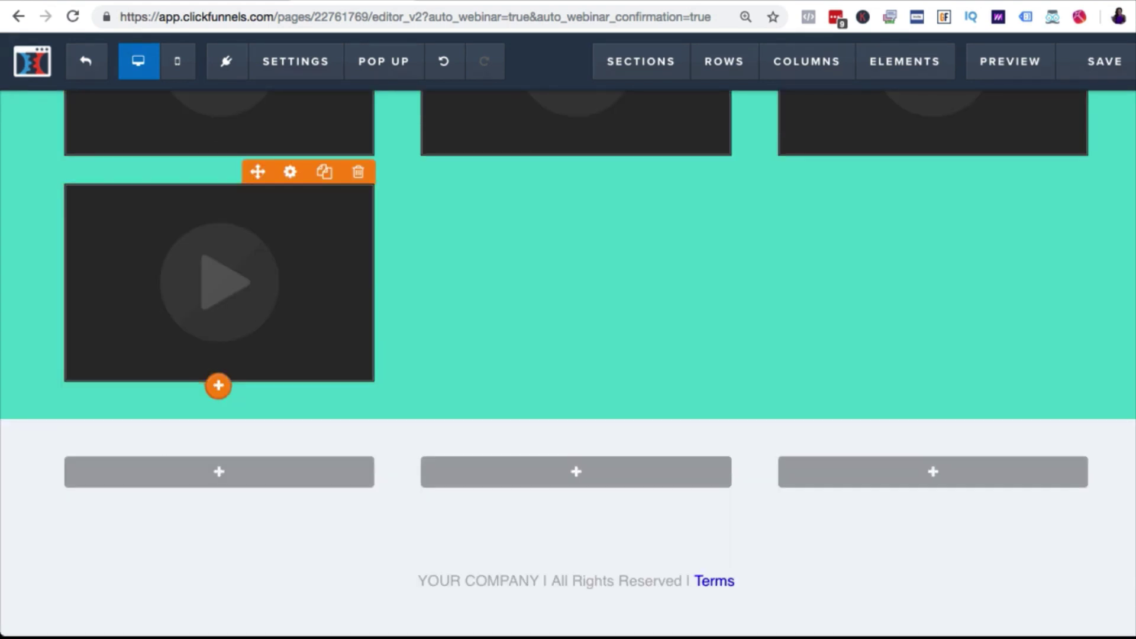
left_click_drag(258, 172, 220, 474)
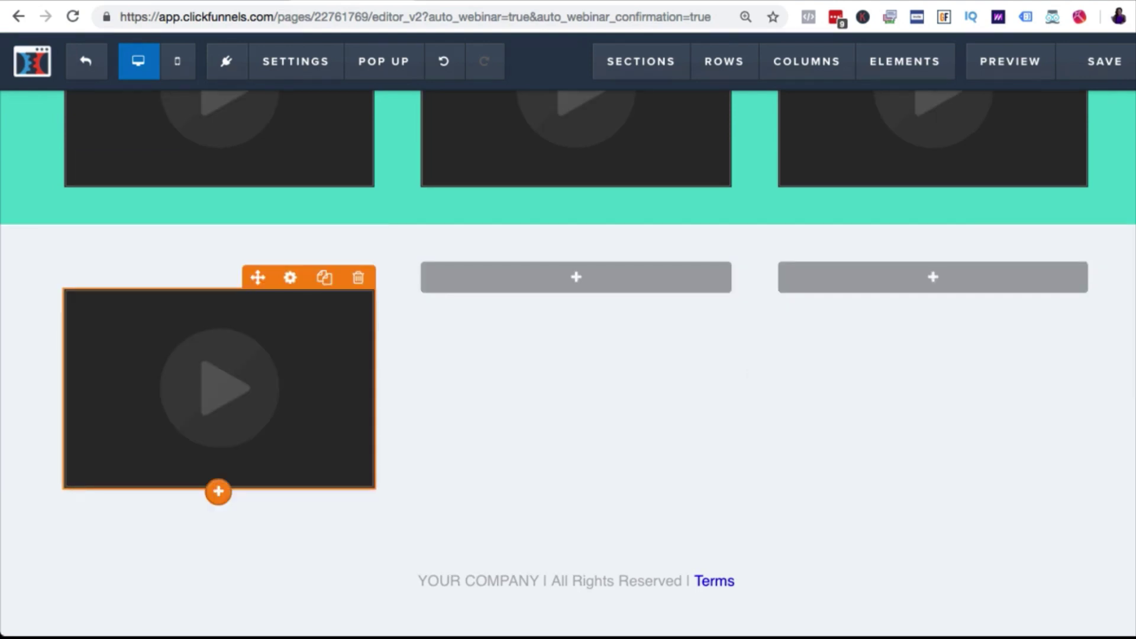
left_click(324, 277)
mouse_move(257, 277)
left_mouse_down()
mouse_move(500, 406)
mouse_move(586, 350)
left_mouse_up()
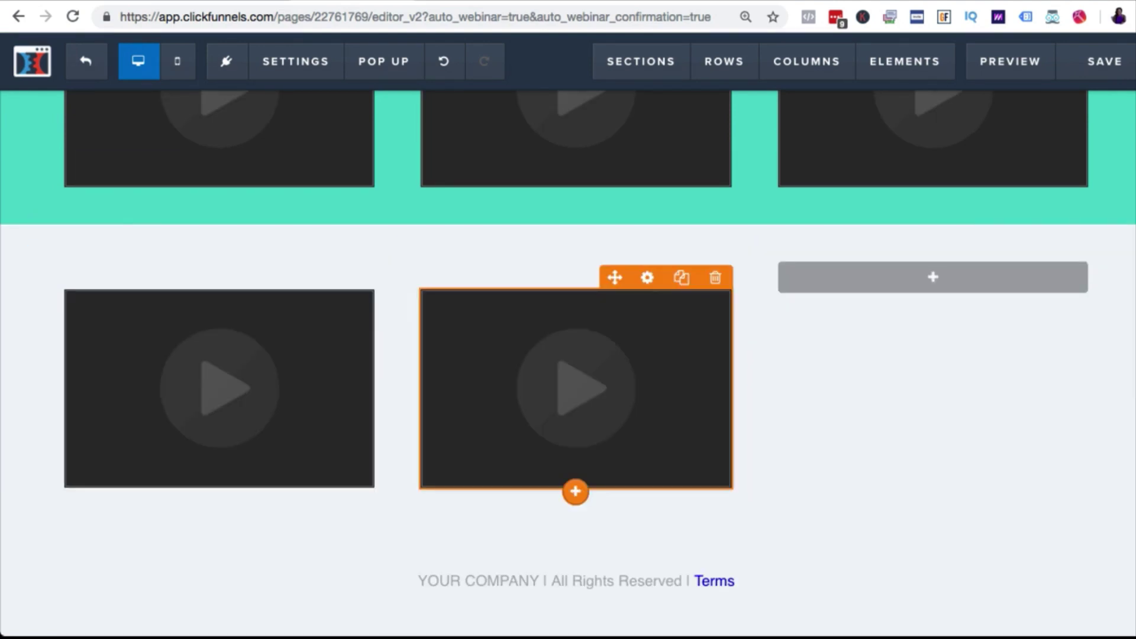
left_click(682, 278)
mouse_move(615, 278)
left_mouse_down()
mouse_move(766, 419)
mouse_move(953, 345)
left_mouse_up()
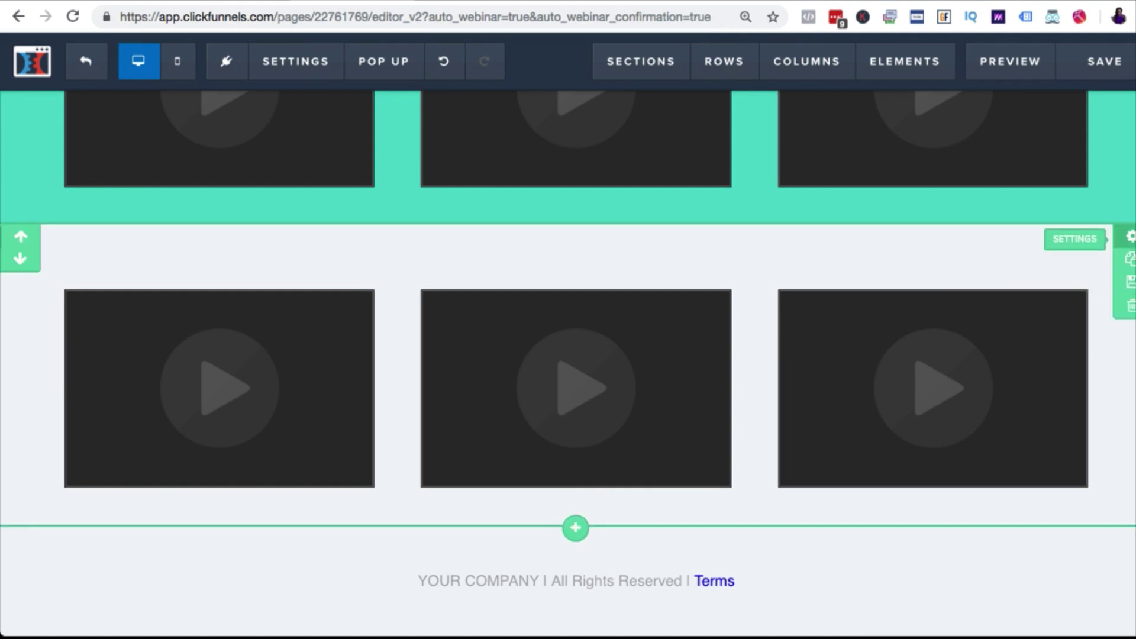
Set the new video section's background color to green #009900.
left_click(1130, 236)
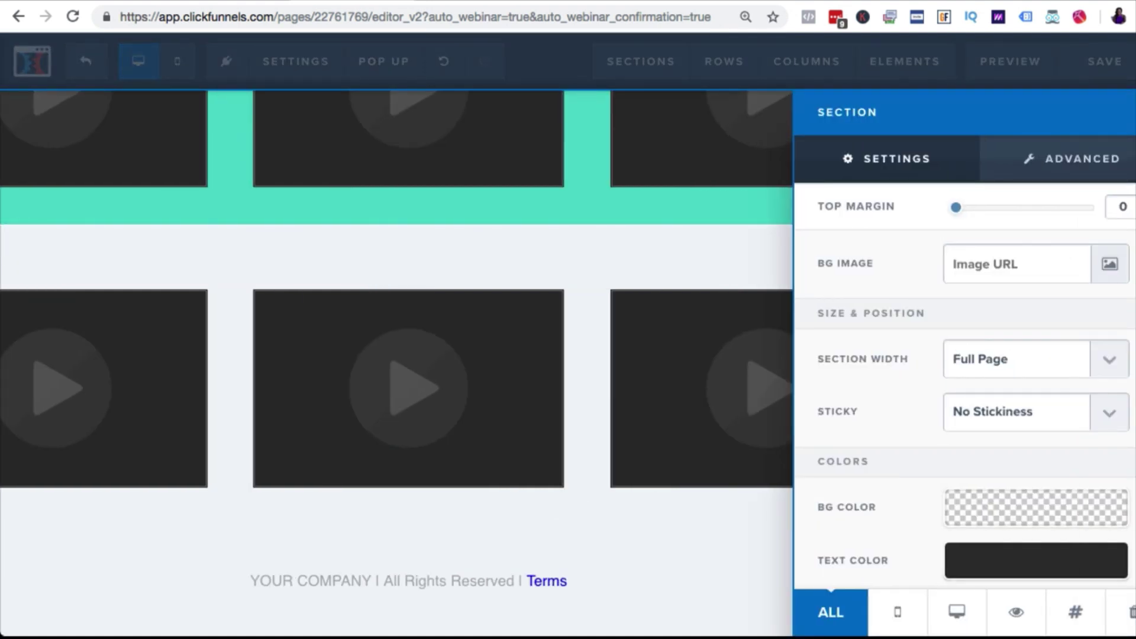
left_click(1036, 508)
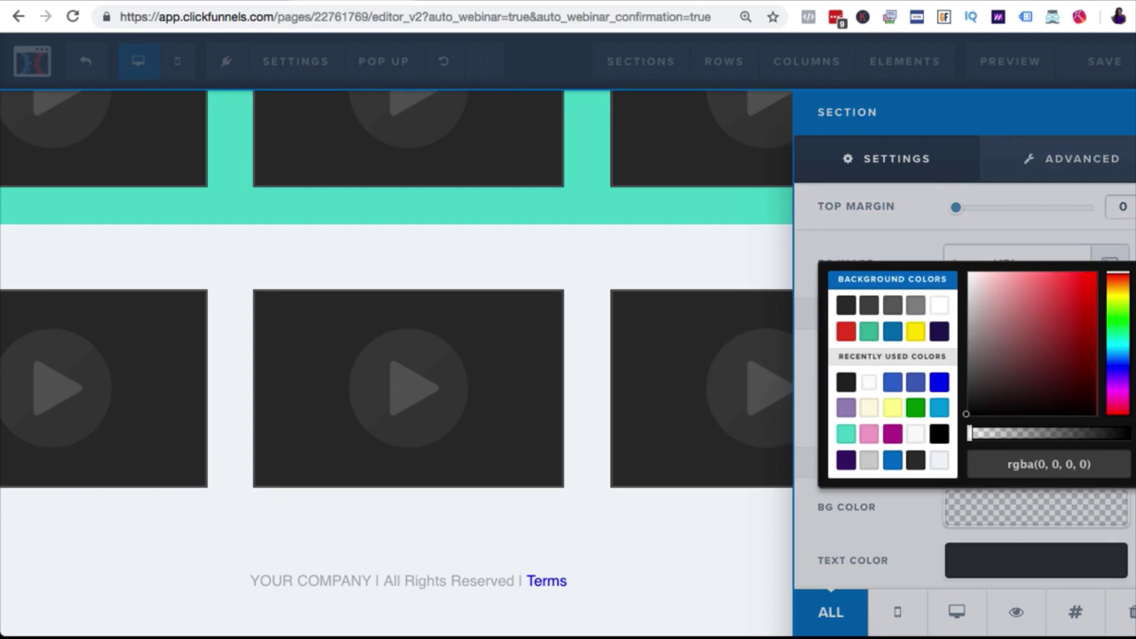
left_click(915, 408)
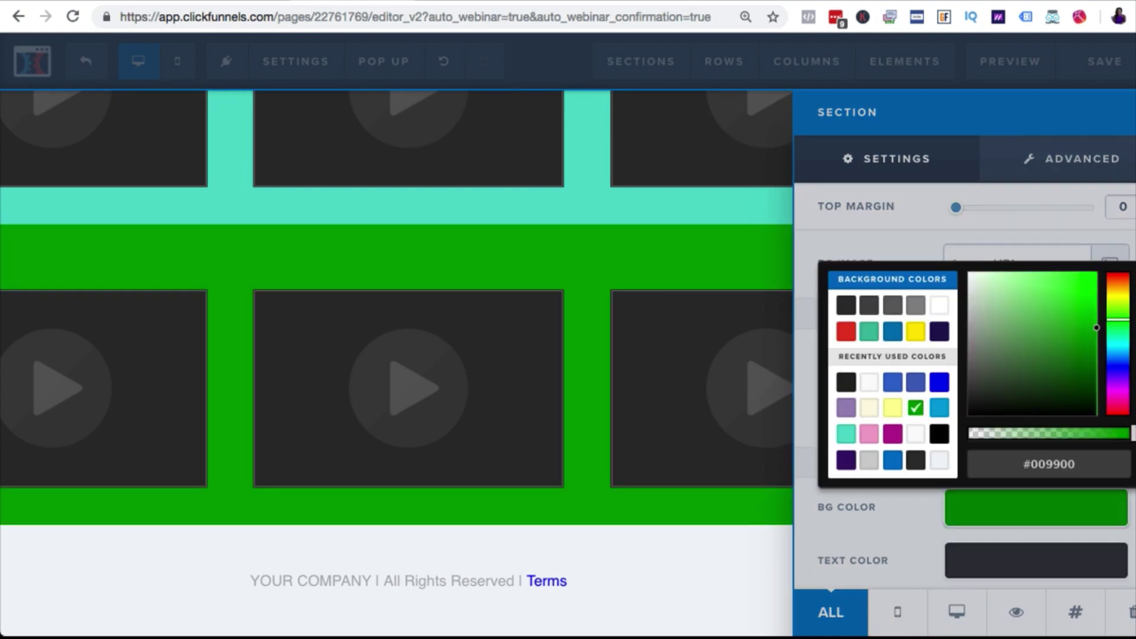
left_click(474, 379)
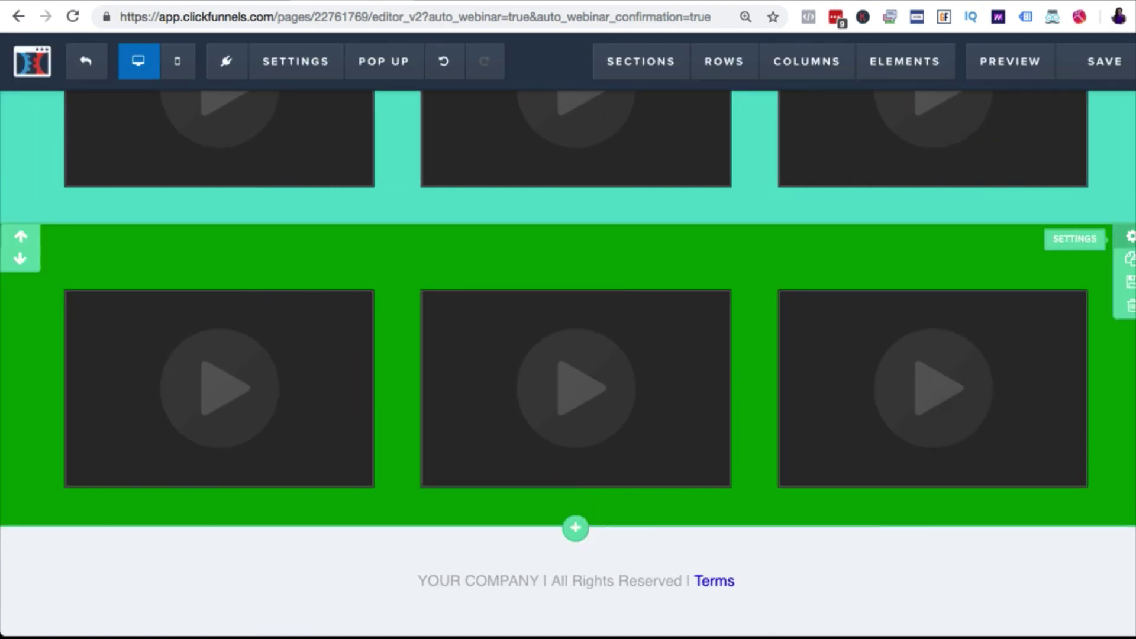
Delete the green three-video section and exit the page editor.
left_click(1130, 306)
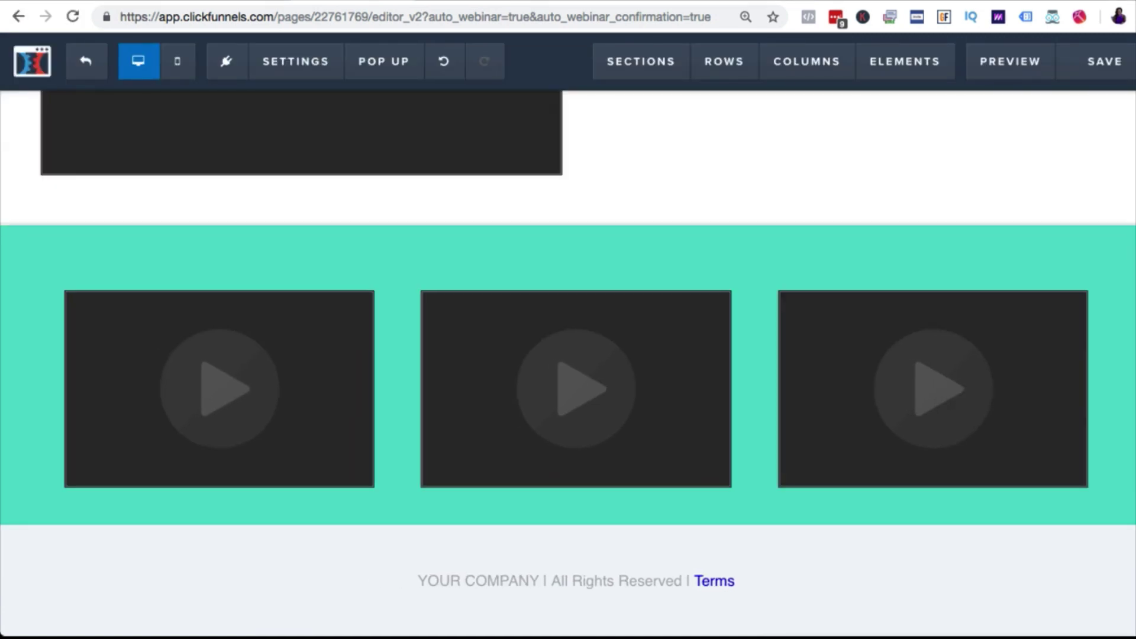
scroll(568, 364, "up", 10)
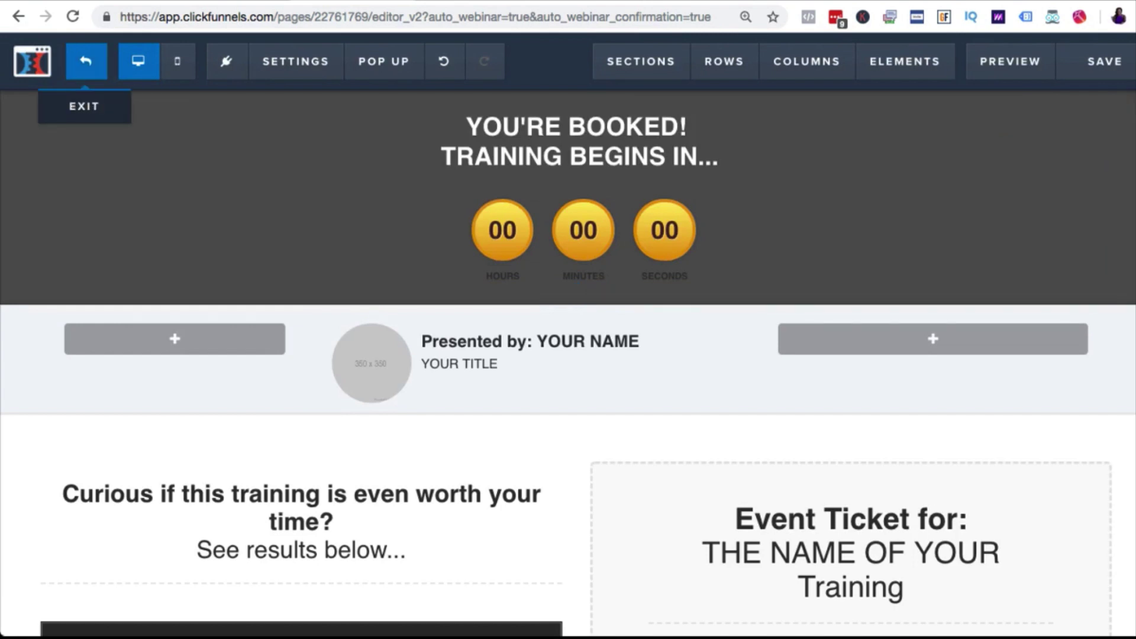
left_click(86, 61)
left_click(86, 61)
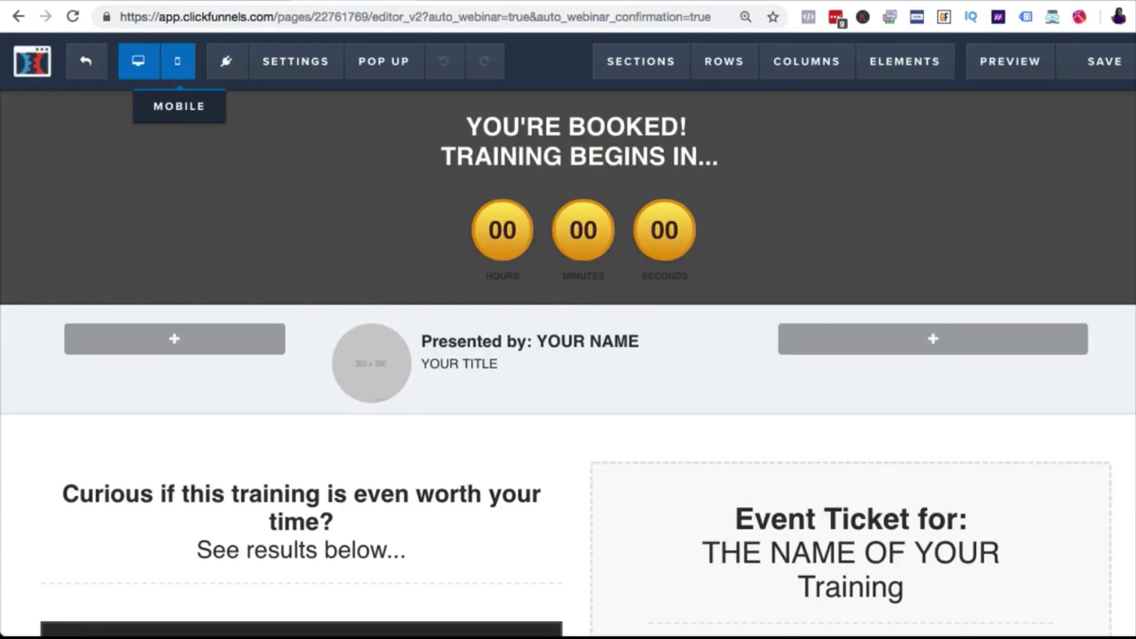
Preview the countdown page's mobile layout, from the timer down to the event ticket and video section.
left_click(177, 60)
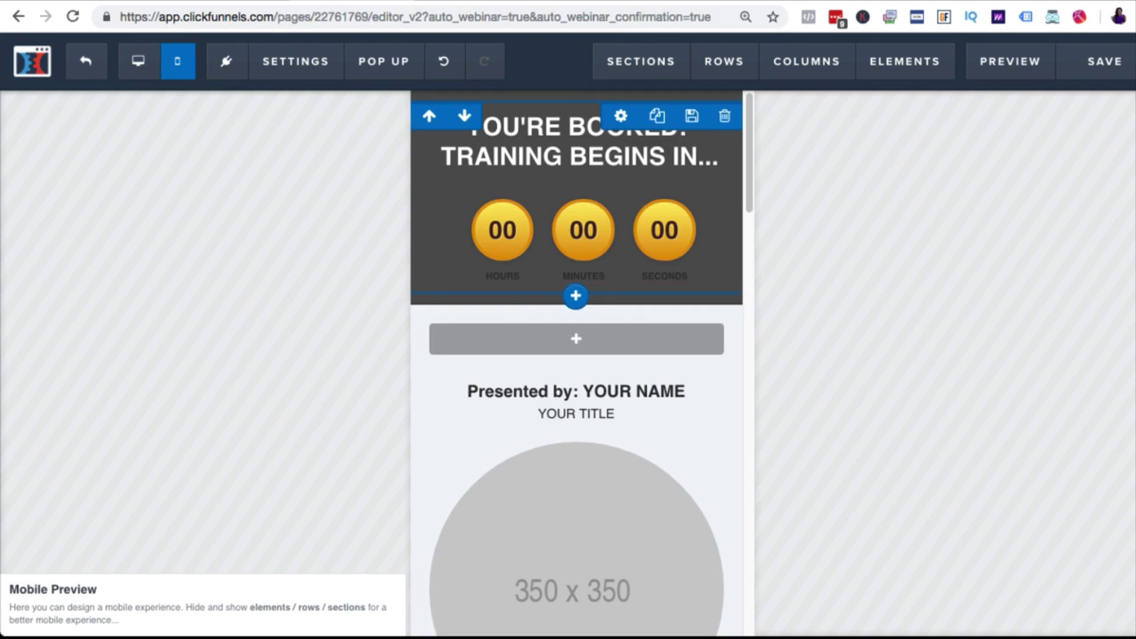
scroll(577, 266, "down", 6)
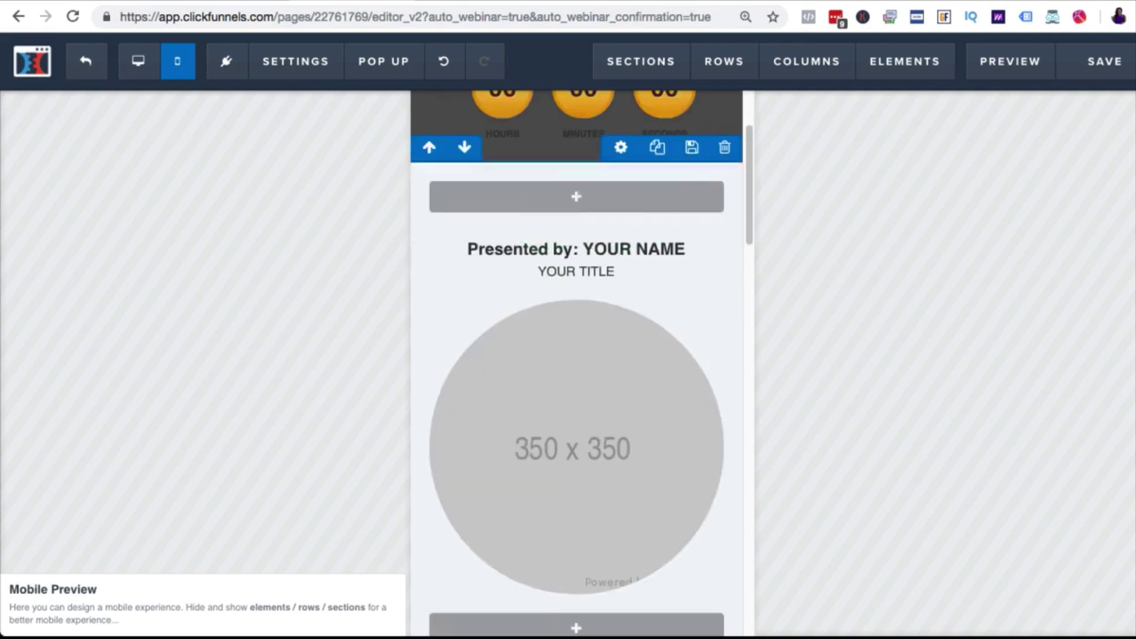
scroll(577, 355, "down", 12)
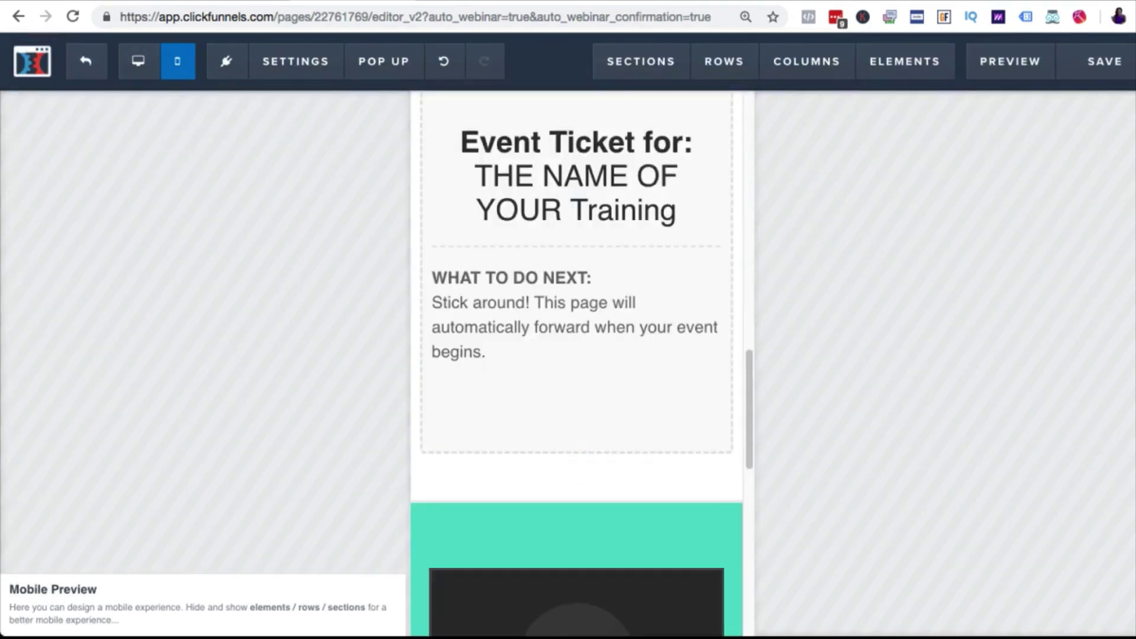
Exit the countdown page editor and open the funnel's Anti-Webinar Broadcast Room page for editing.
left_click(85, 61)
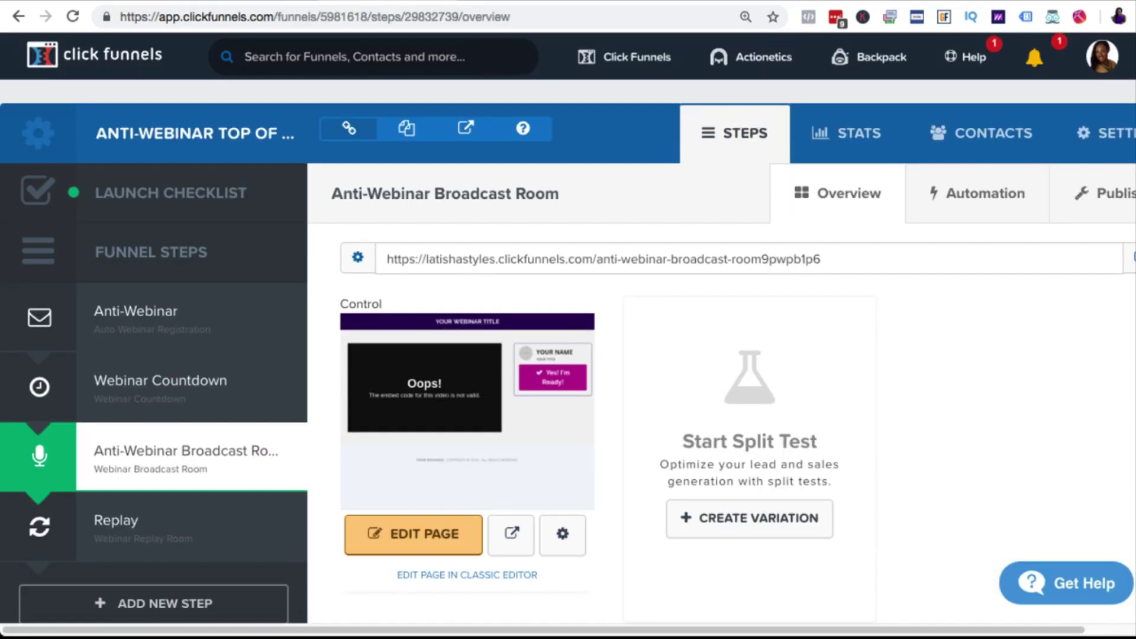
left_click(424, 534)
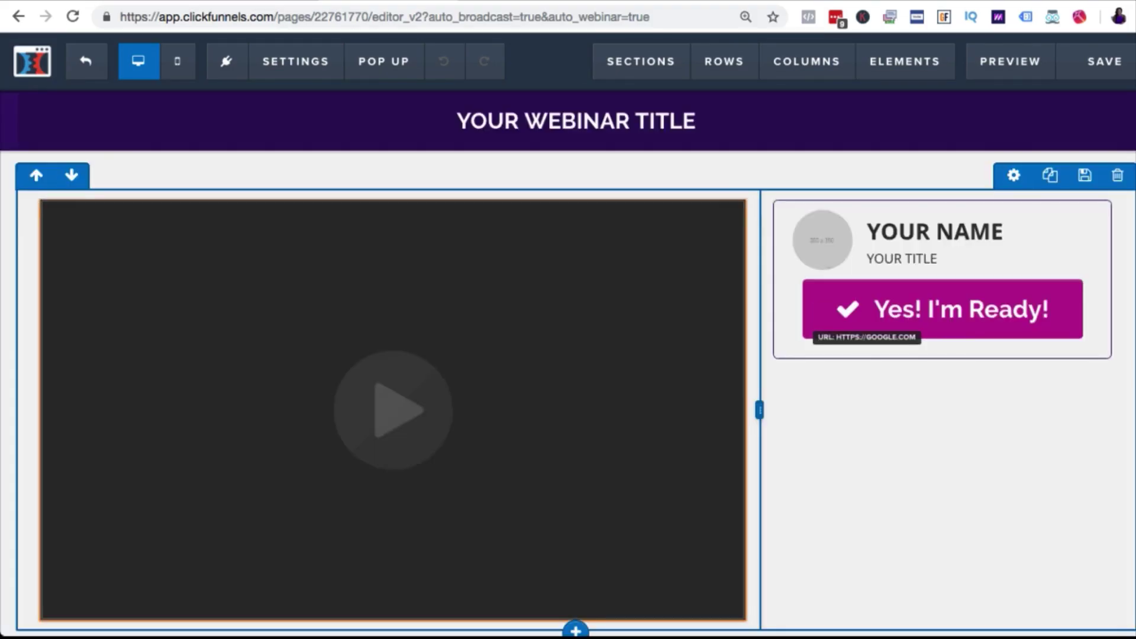
Review the broadcast room page's SEO meta data, checking the title, description, keywords, author and search preview.
mouse_move(295, 61)
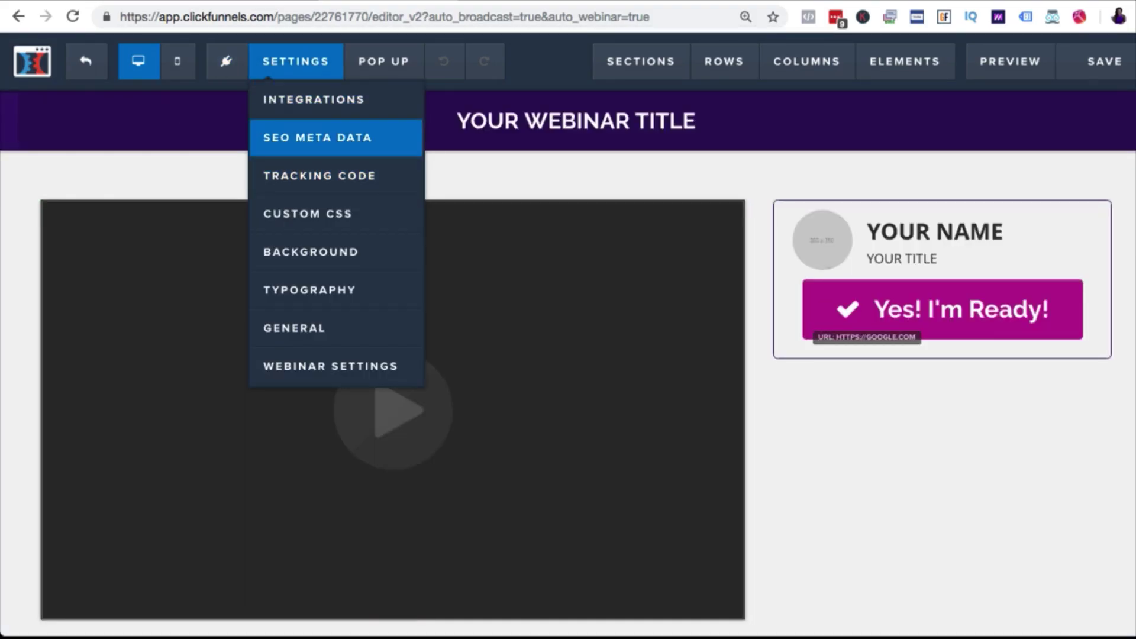
left_click(318, 138)
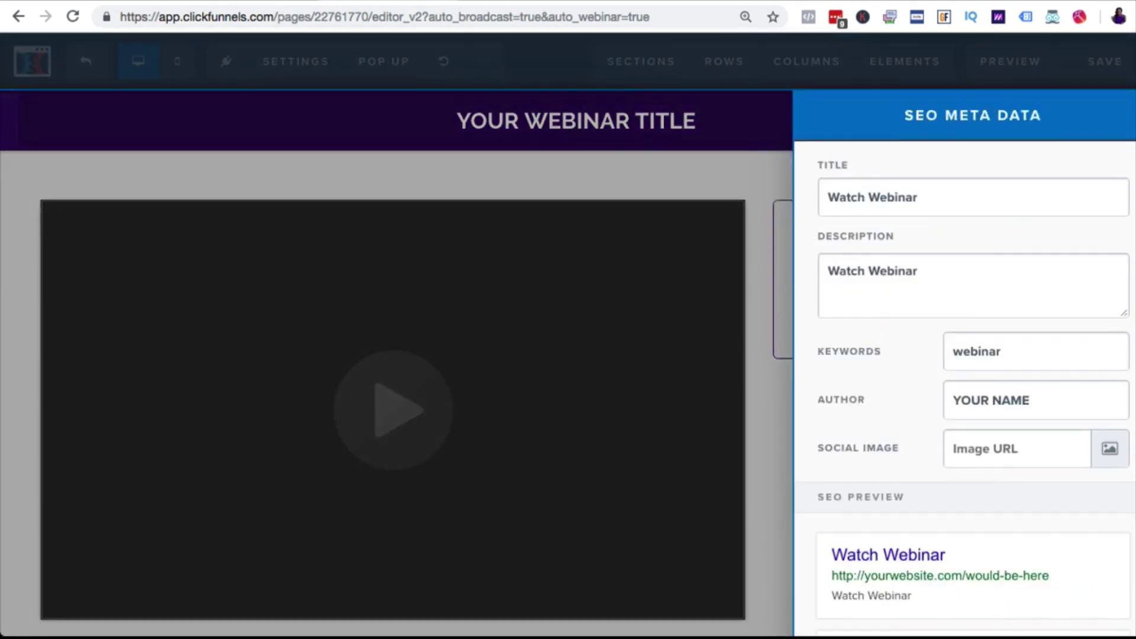
left_click(918, 198)
left_click(918, 270)
scroll(965, 355, "down", 2)
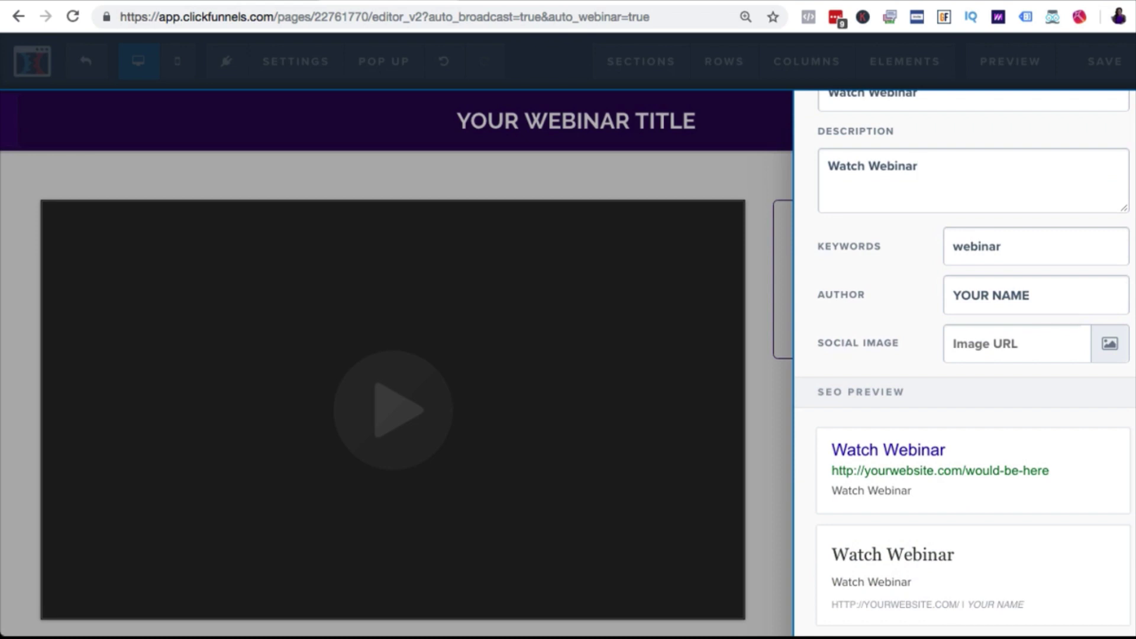
key("Escape")
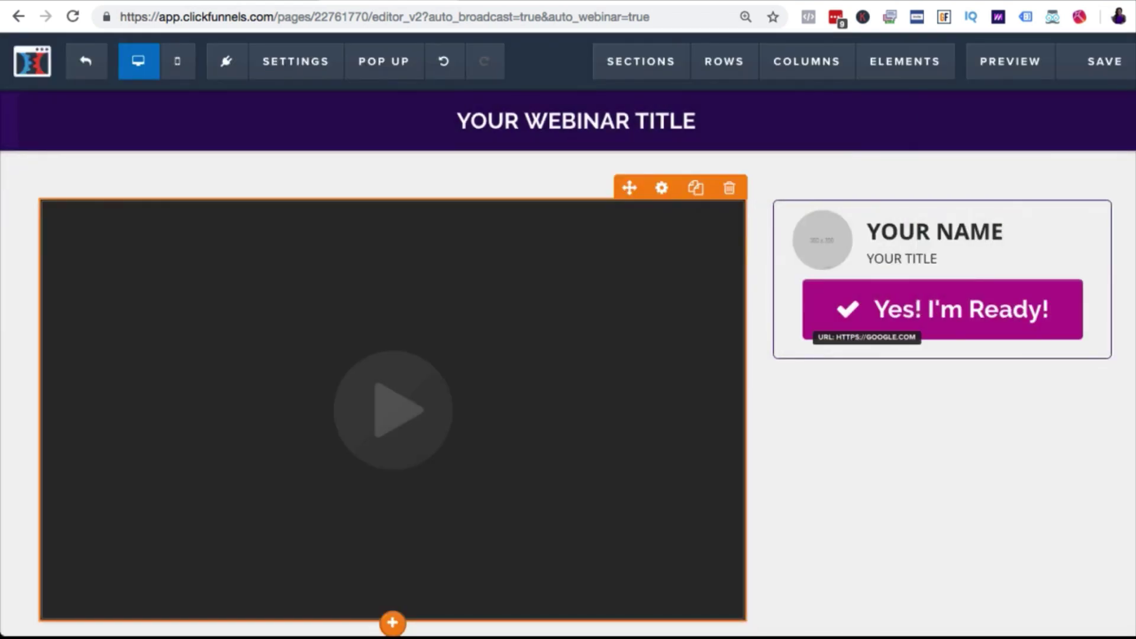
Compare the broadcast video's settings for the EasyVideoSuite, HTML5 Video and Vimeo types, ending on Vimeo.
left_click(661, 188)
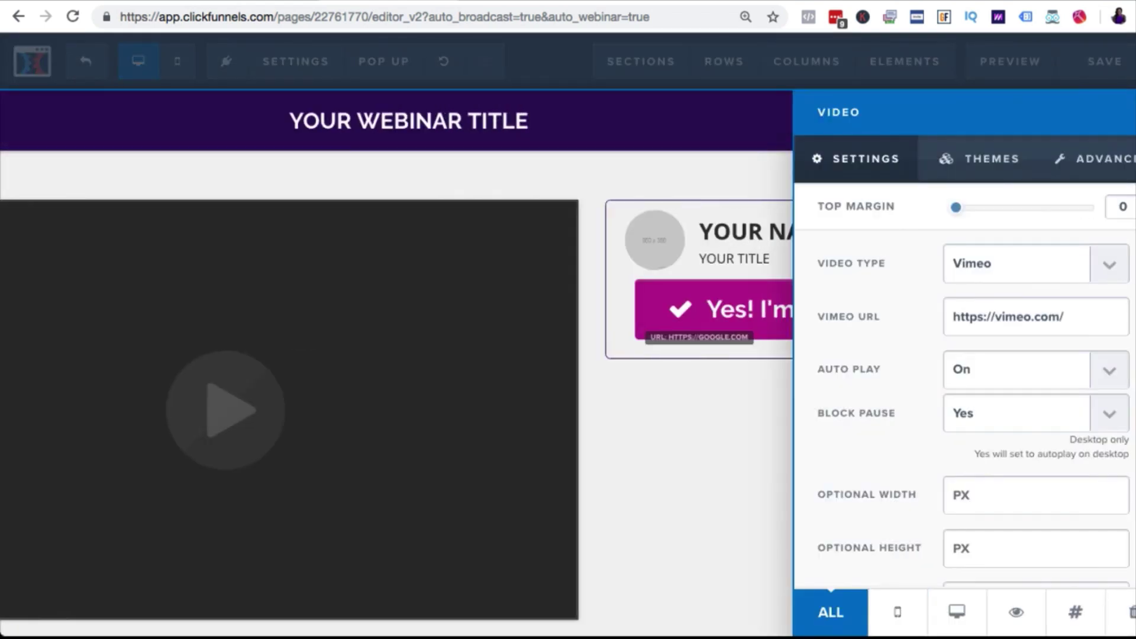
key("Escape")
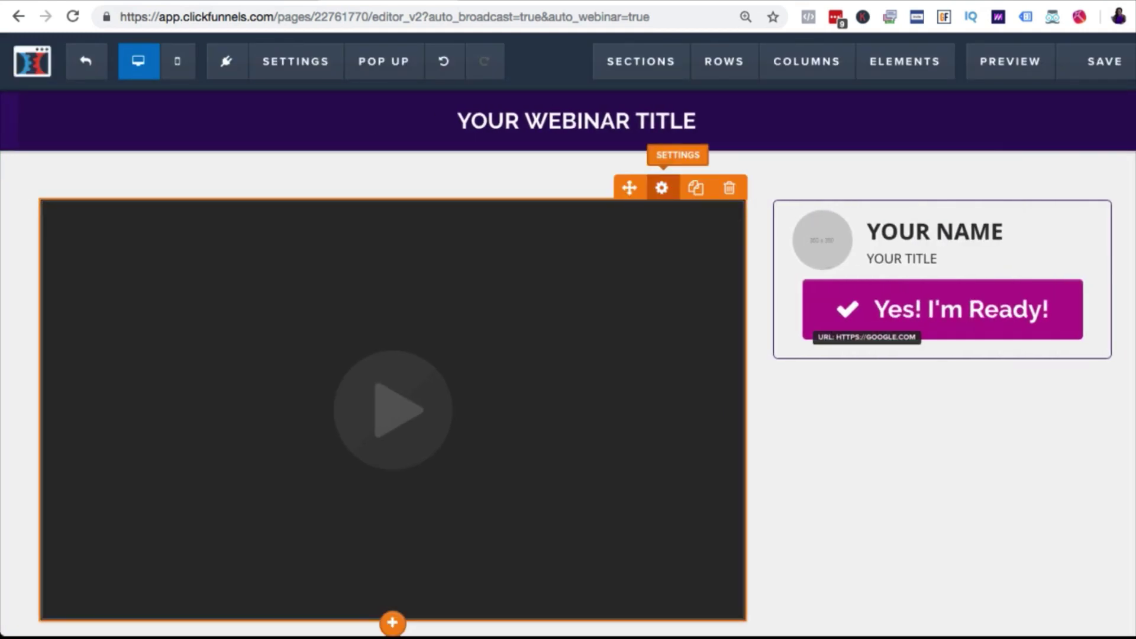
left_click(662, 187)
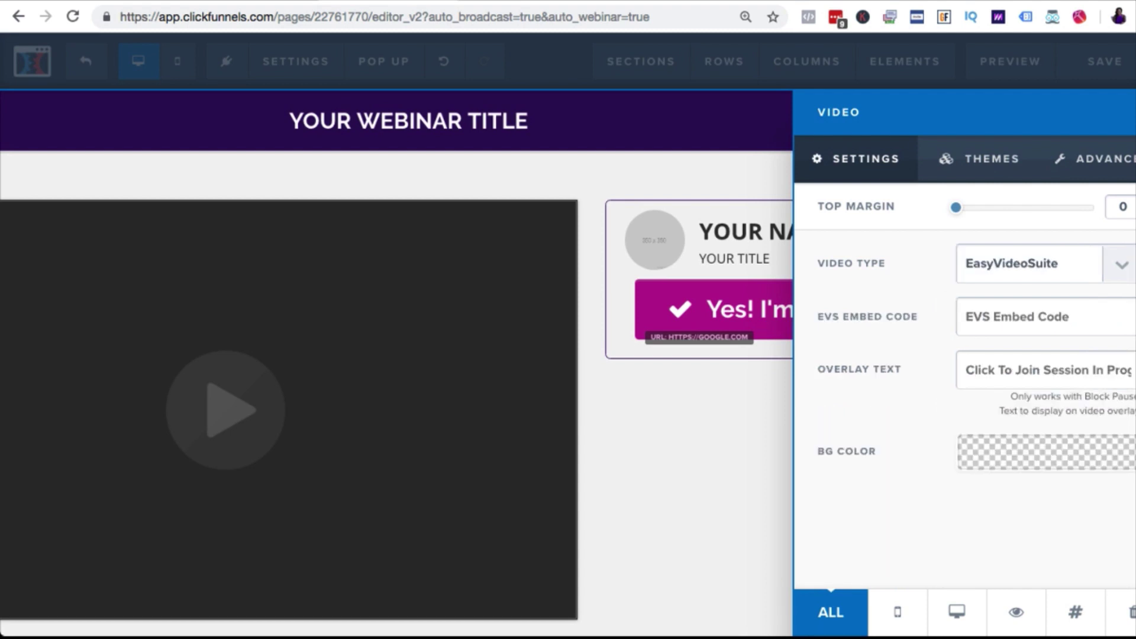
key("Down")
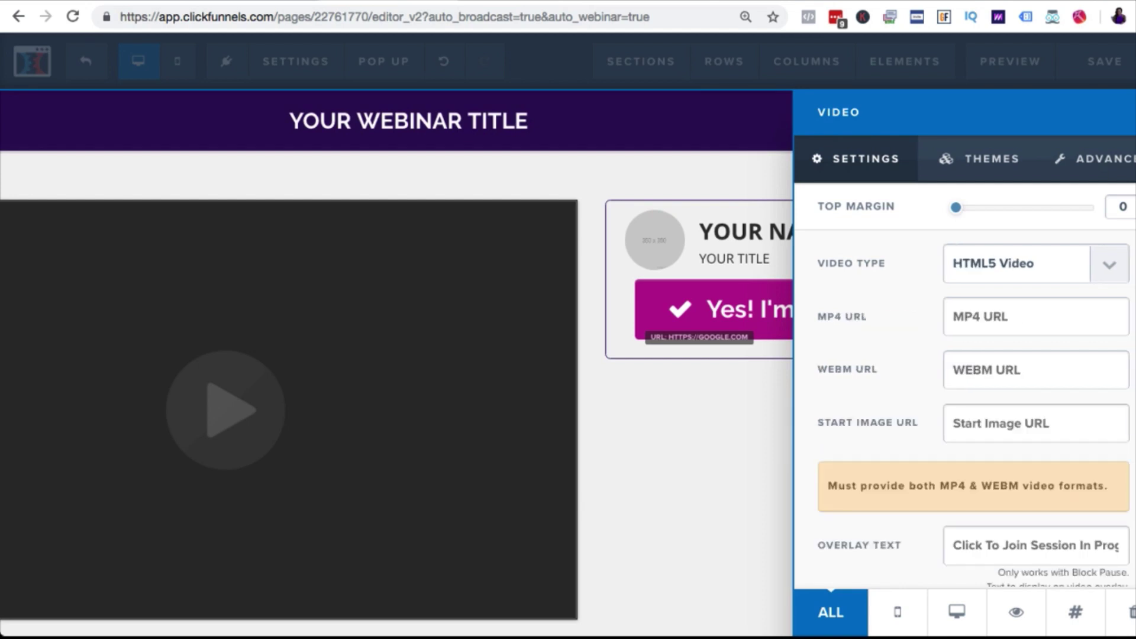
key("Up")
key("Up")
key("Up")
scroll(962, 408, "down", 2)
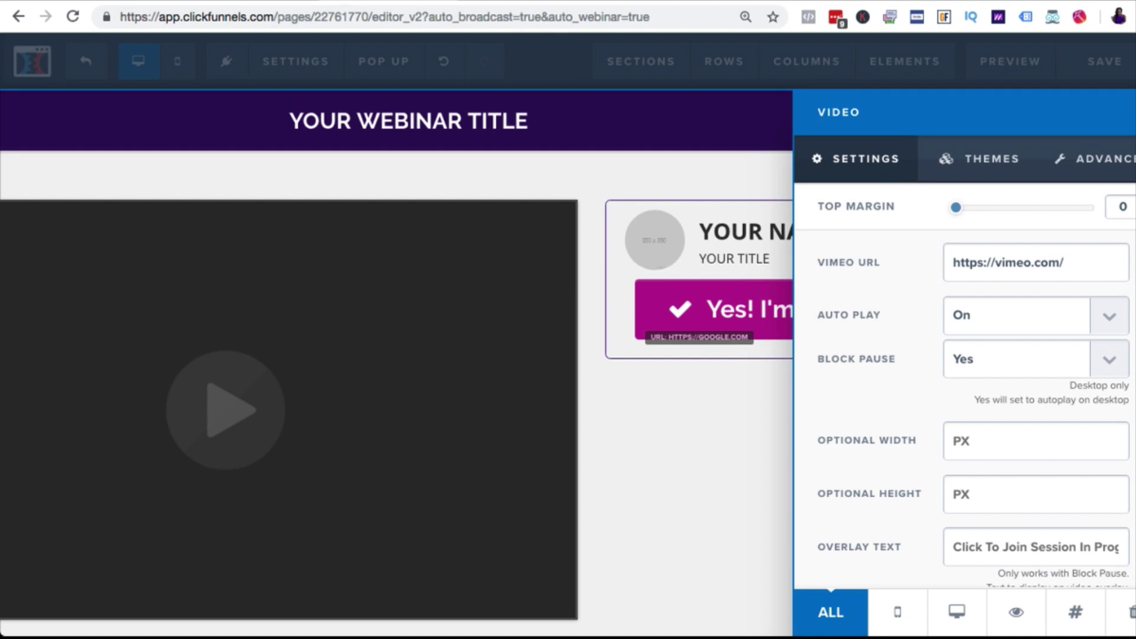
key("Down")
key("Up")
Set the broadcast video's overlay text to "Click to join session in progress" and close its settings.
scroll(973, 408, "down", 2)
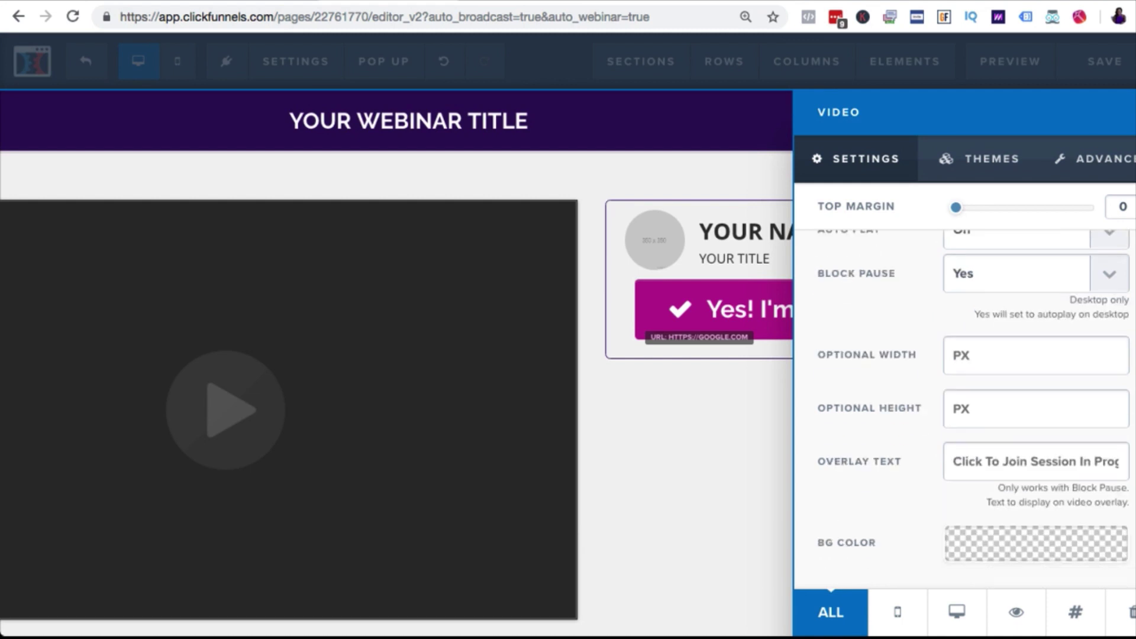
key("ctrl+a")
type("Click")
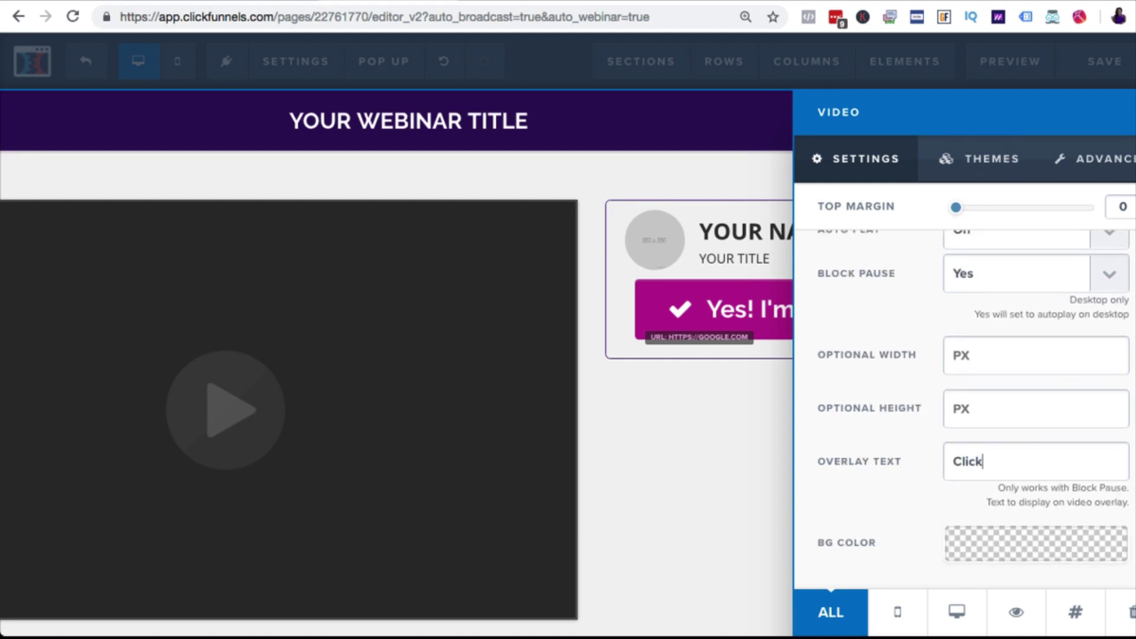
type(" to join sessio")
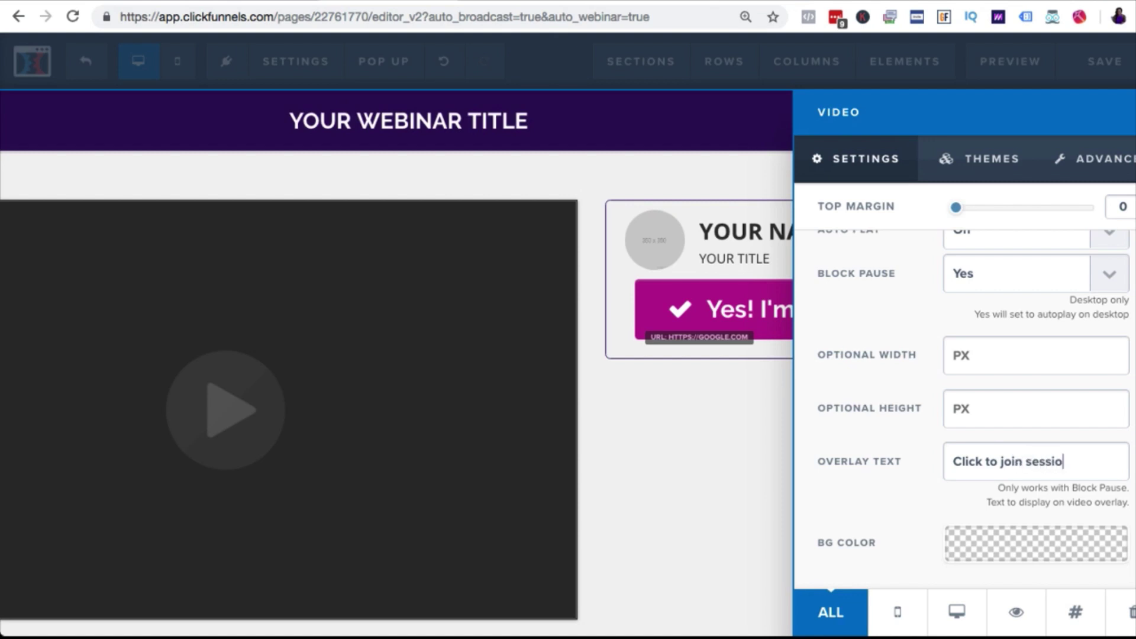
type("n in progress")
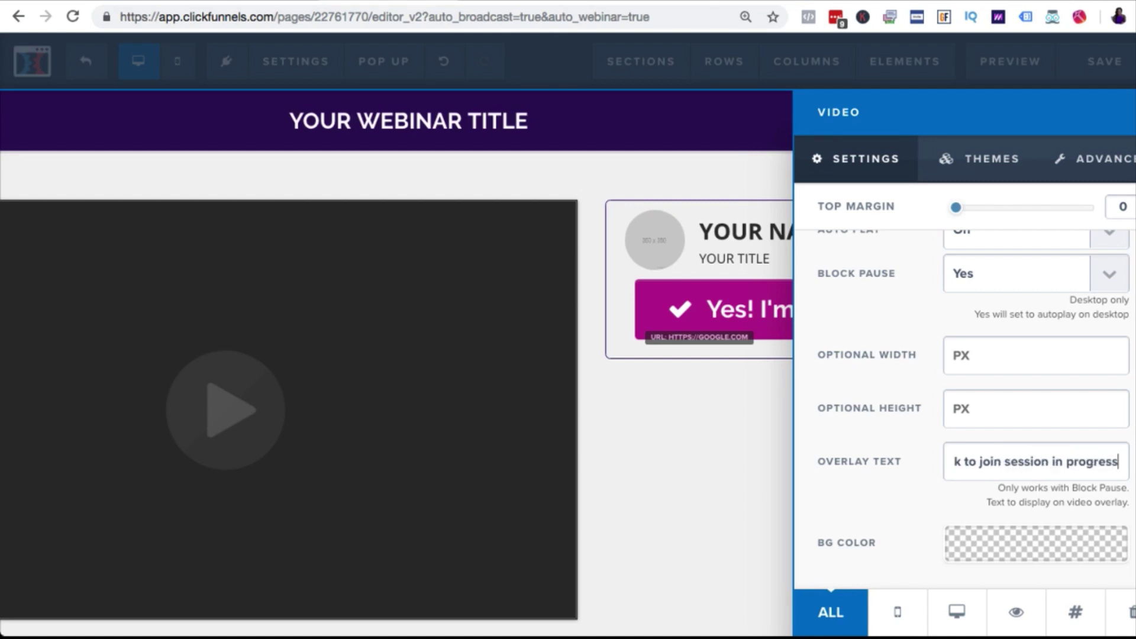
key("Escape")
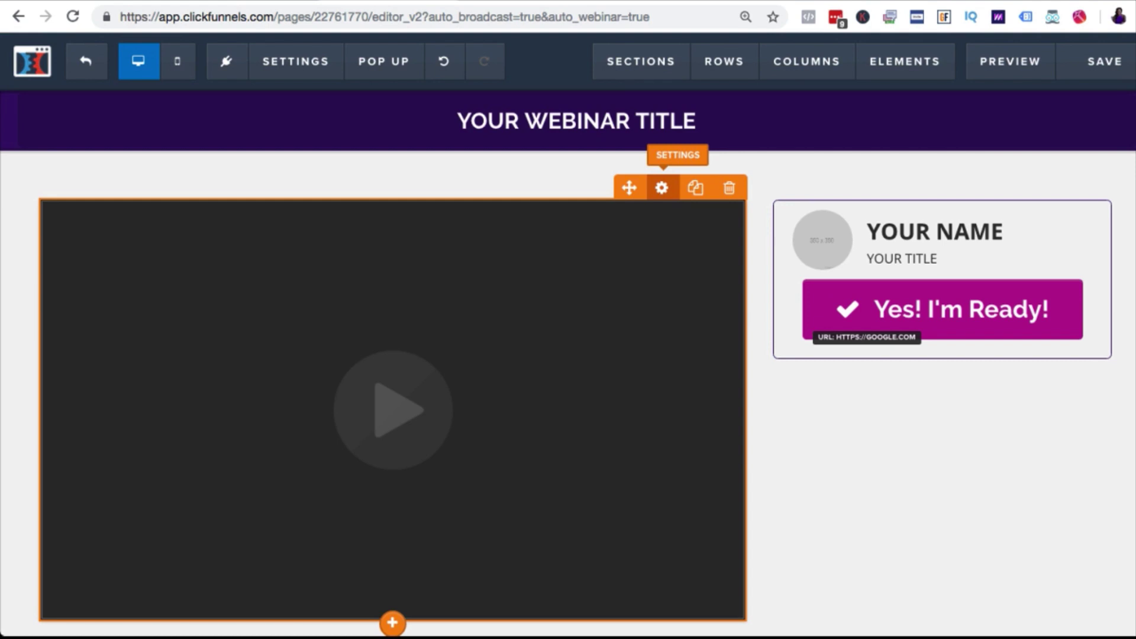
Review the broadcast video's settings, from video type and Vimeo URL down to overlay text and background color.
left_click(662, 187)
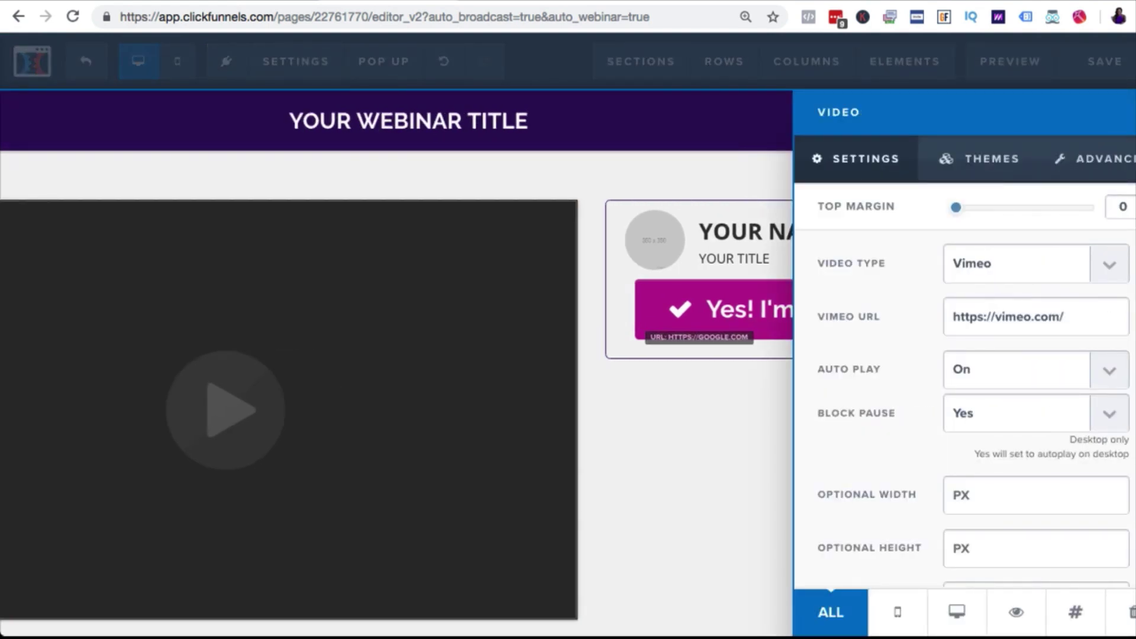
key("Down")
key("Up")
scroll(965, 390, "down", 3)
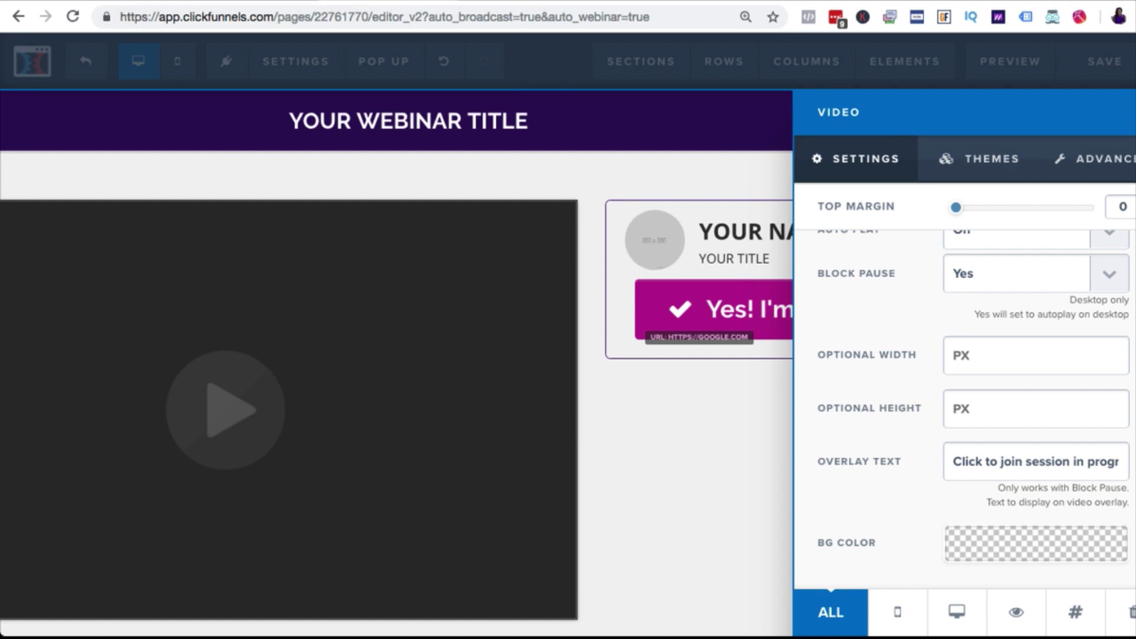
key("ctrl+Tab")
key("Escape")
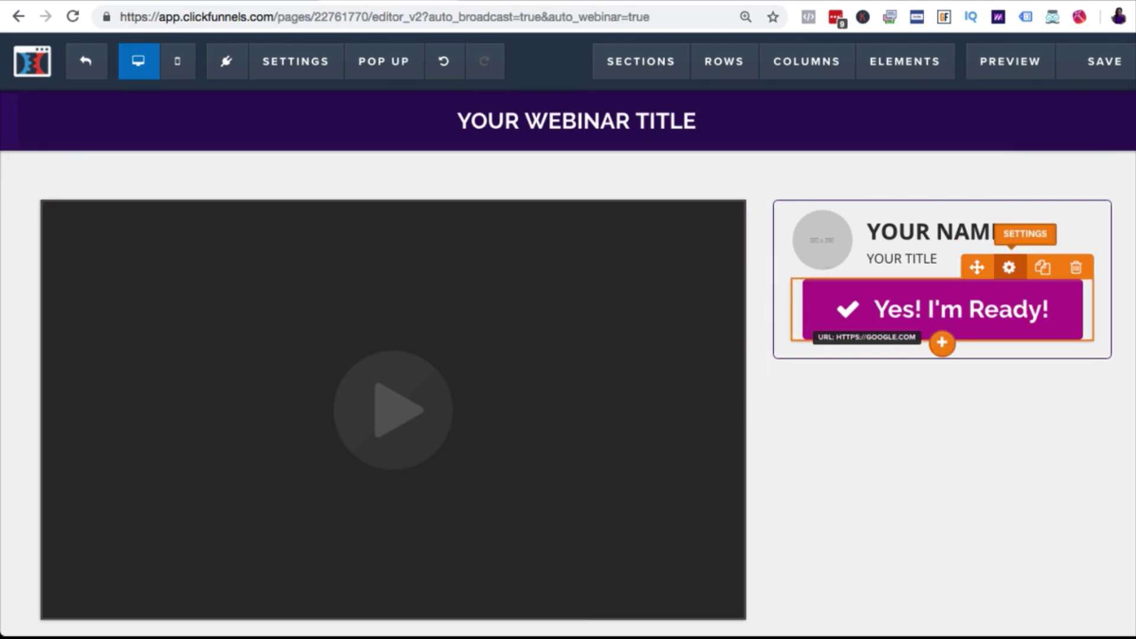
Try a Fade In timed delay of 20 minutes on the "Yes! I'm Ready!" button.
left_click(1009, 267)
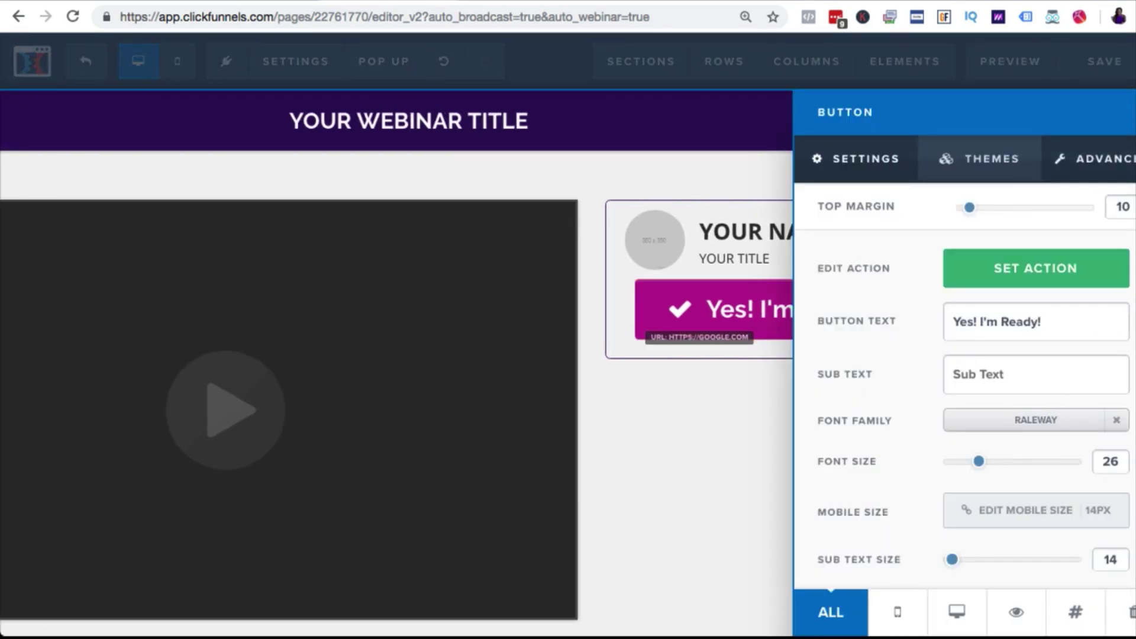
left_click(1095, 159)
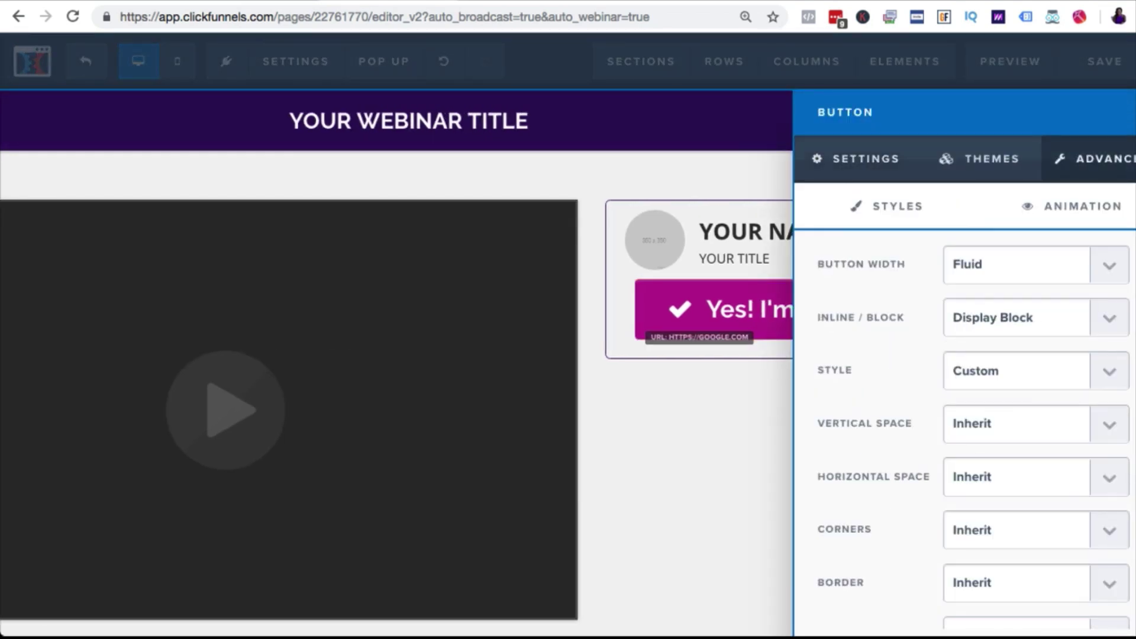
left_click(1071, 206)
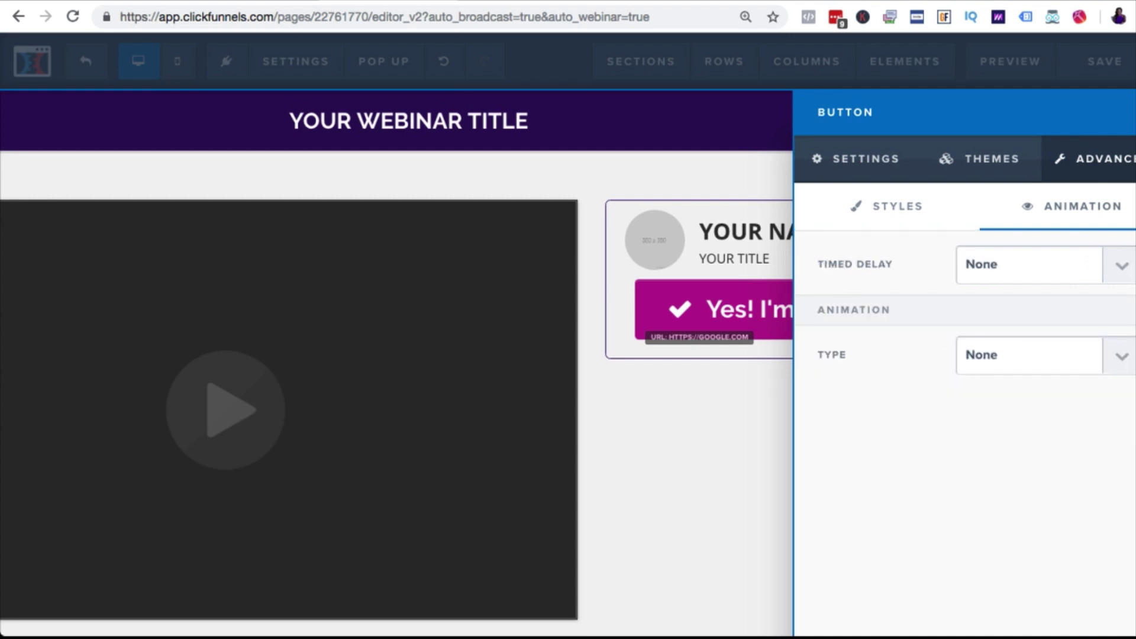
left_click(1029, 265)
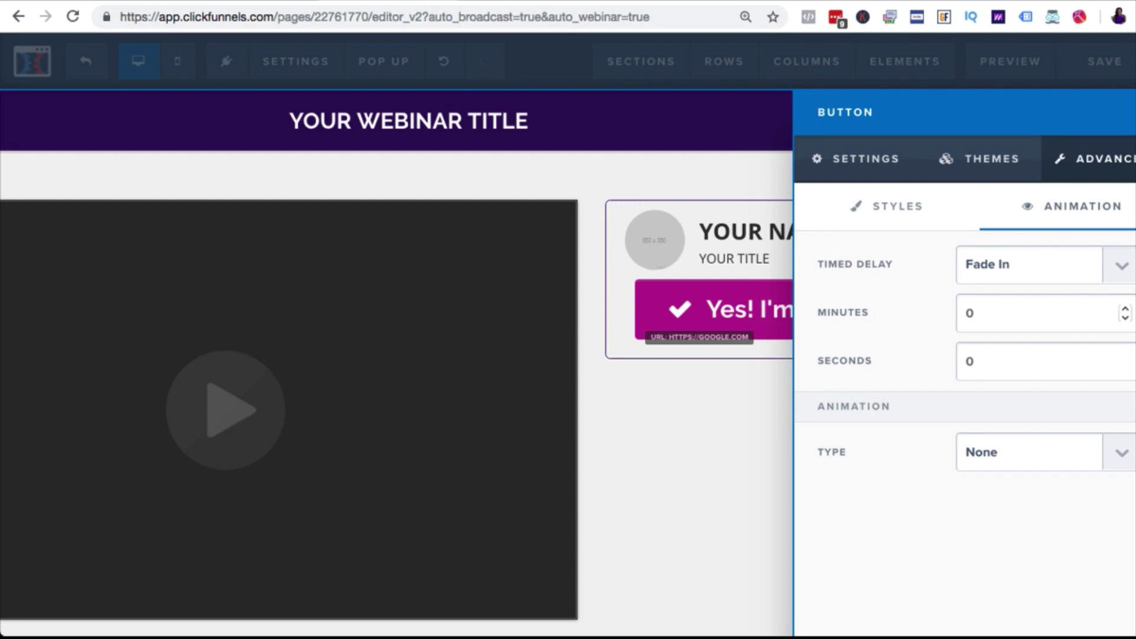
type("20")
left_click(967, 361)
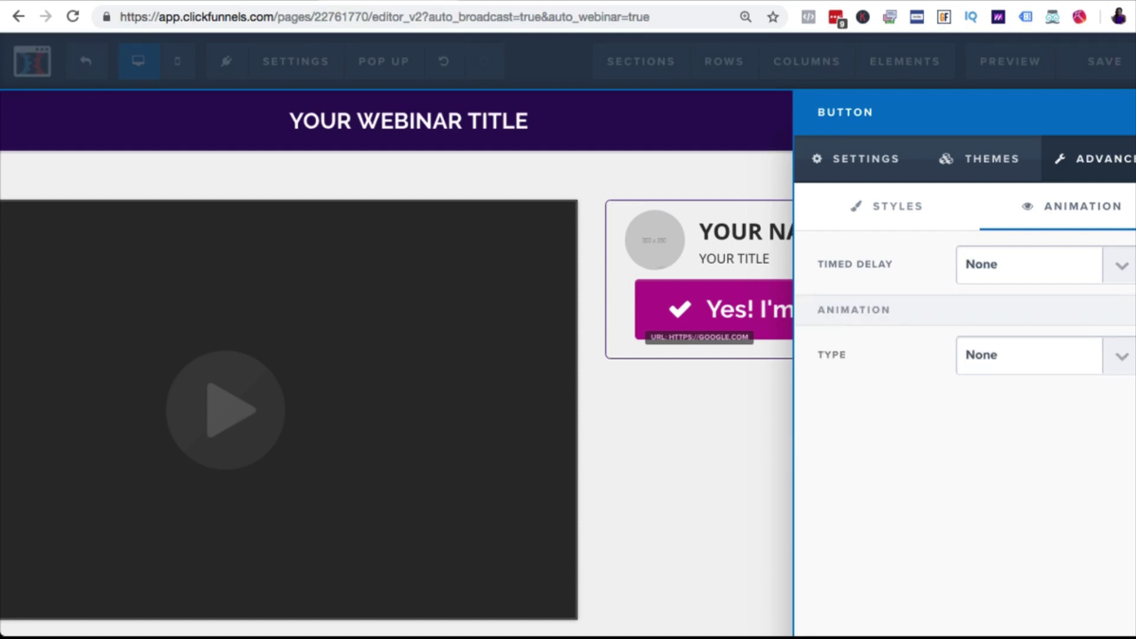
key("Escape")
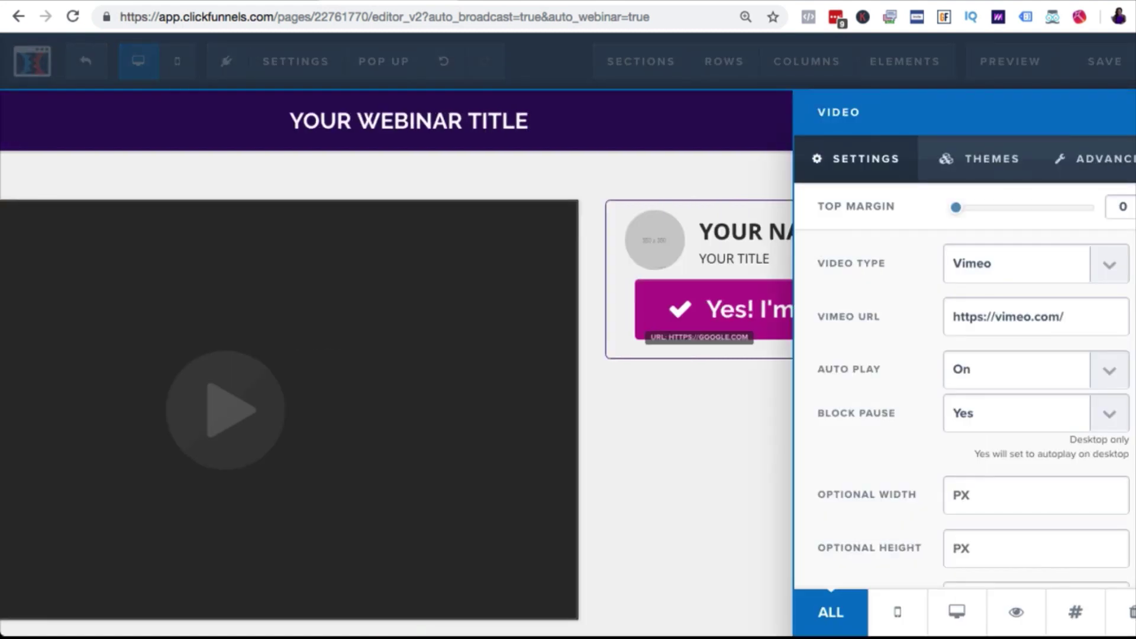
Close the video settings and check the action options of the "Yes! I'm Ready!" button, including its website URL.
key("Escape")
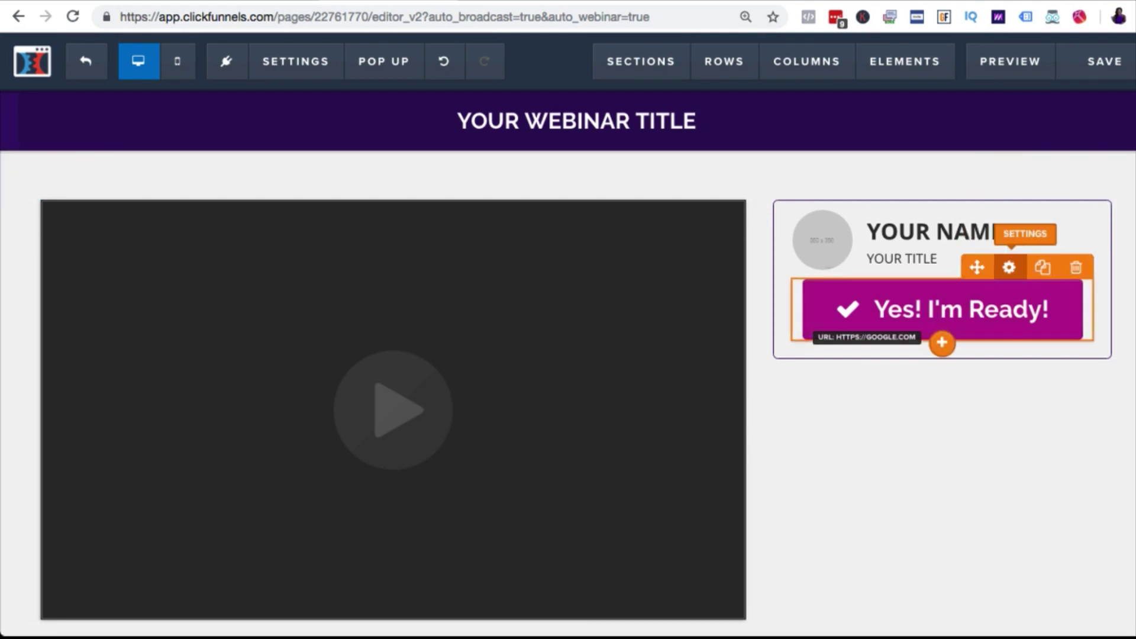
left_click(1009, 267)
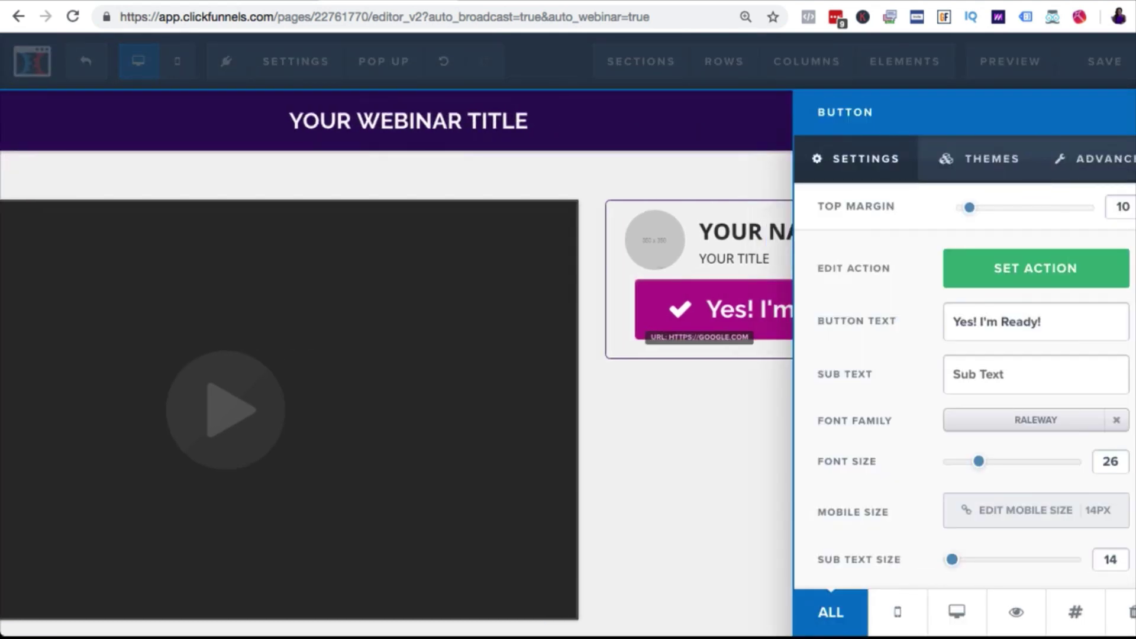
left_click(1009, 267)
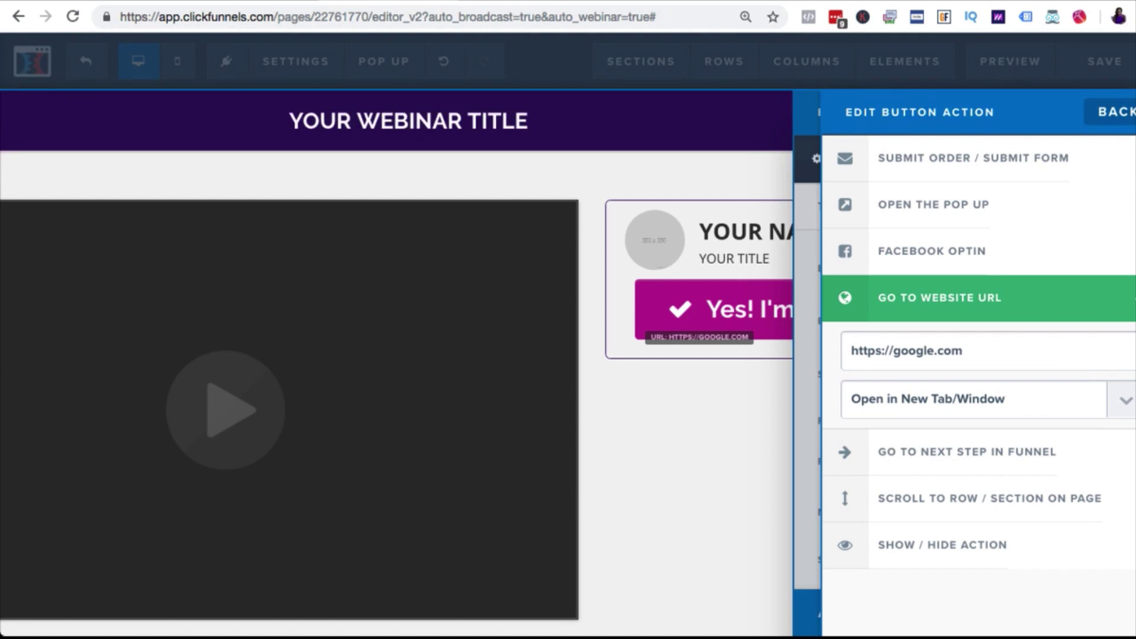
key("Escape")
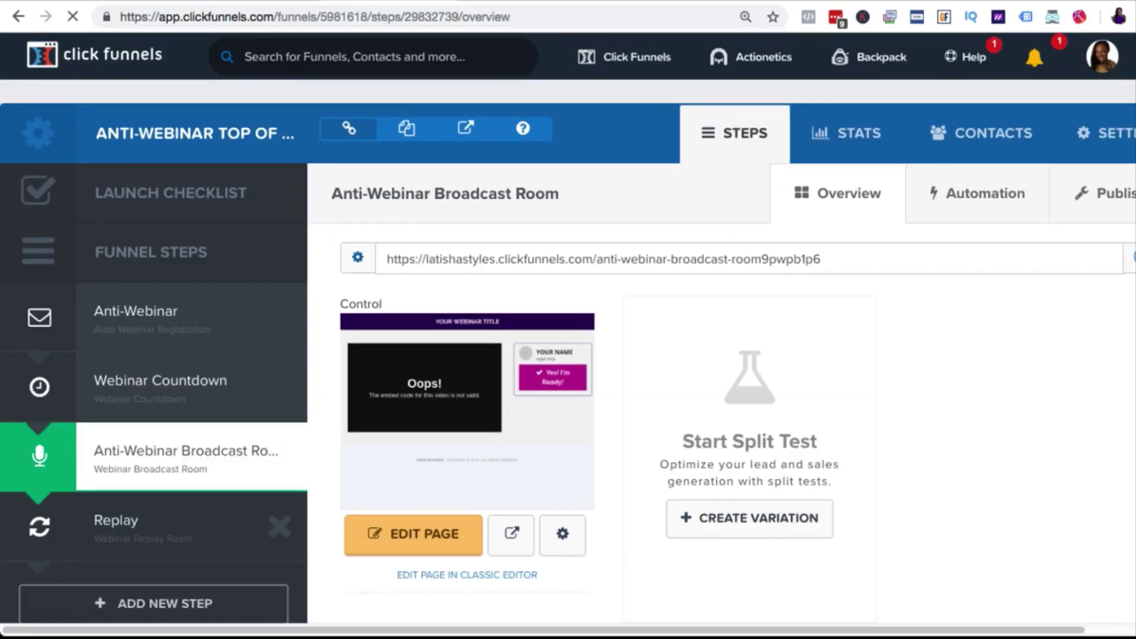
Open the funnel's Replay page for editing and look over its layout from the headline to the footer.
left_click(148, 527)
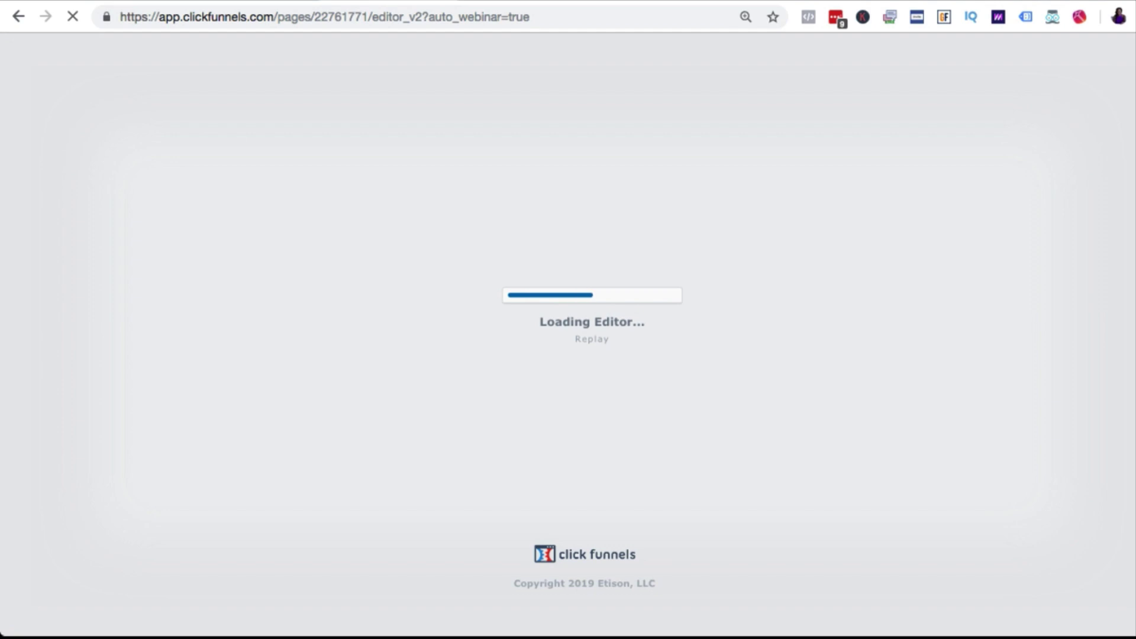
scroll(577, 497, "down", 5)
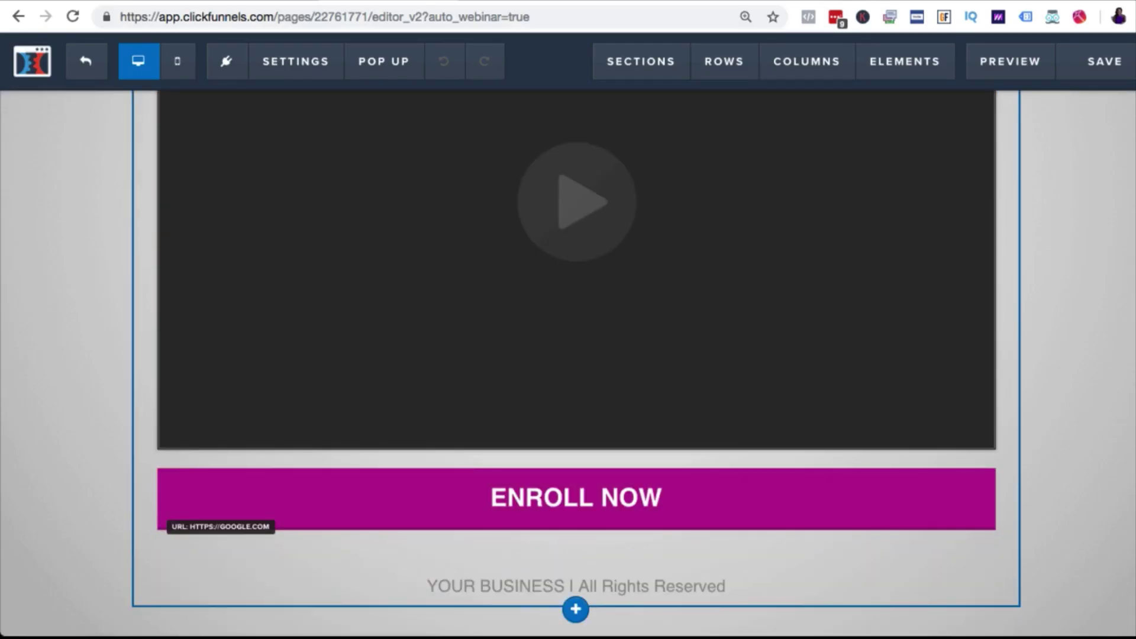
scroll(577, 355, "up", 5)
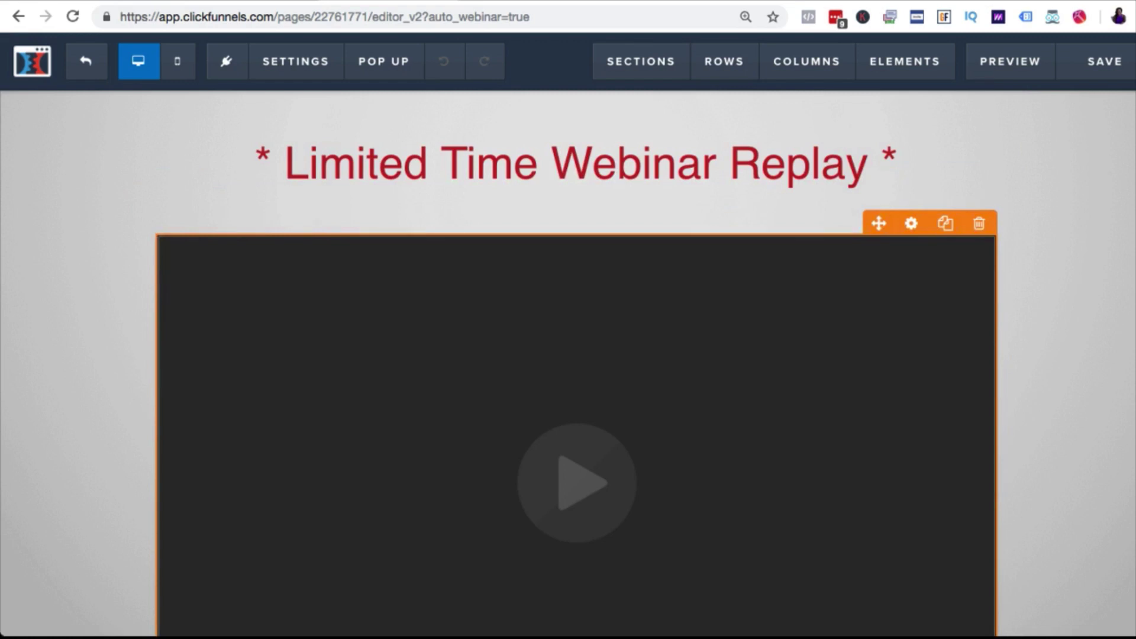